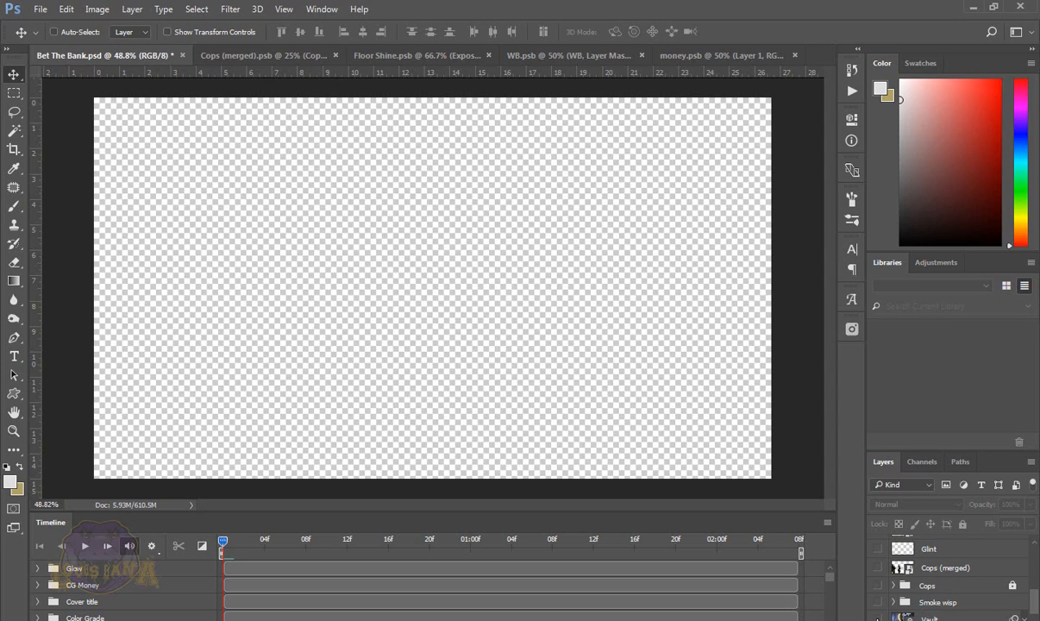
Step: Show the Vault layer and open its smart object source for inspection, then return to Bet The Bank.psd and close the source
{"action": "left_click", "coordinate": [877, 617]}
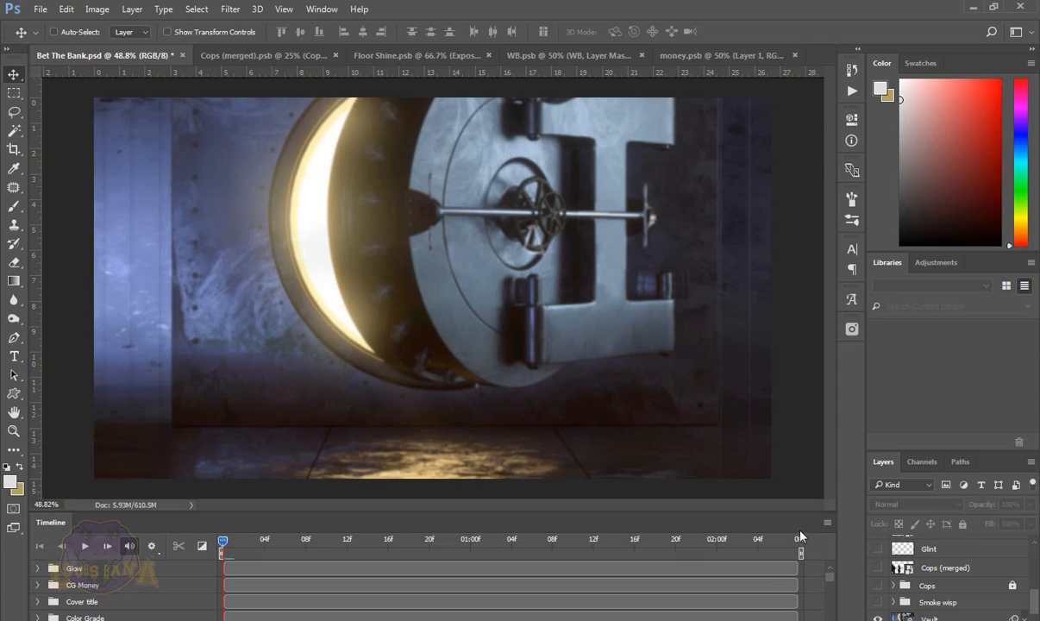
{"action": "left_click", "coordinate": [932, 617]}
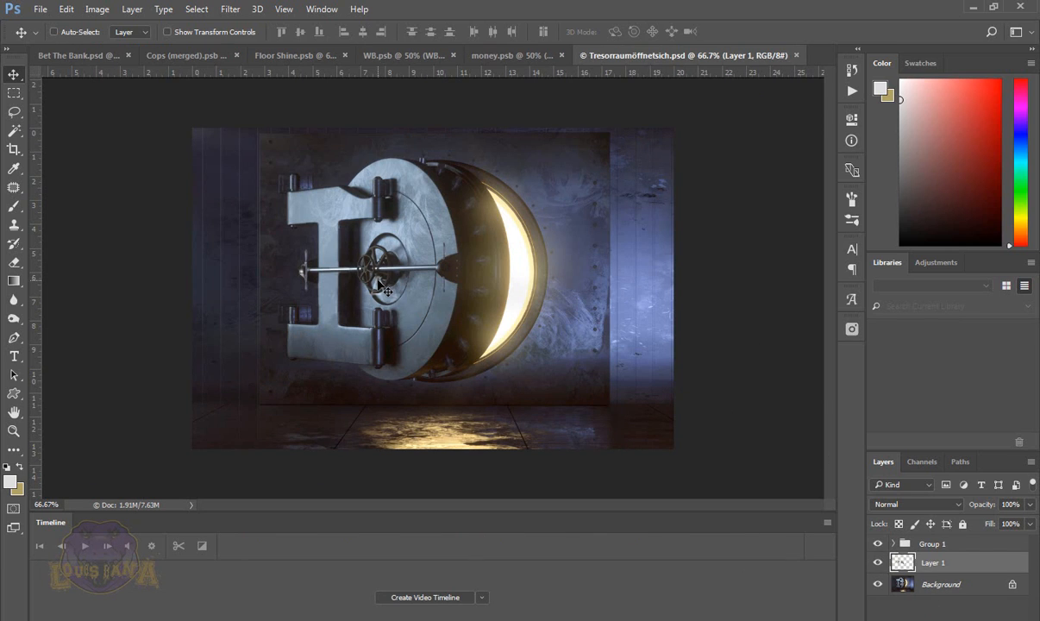
{"action": "left_click", "coordinate": [63, 54]}
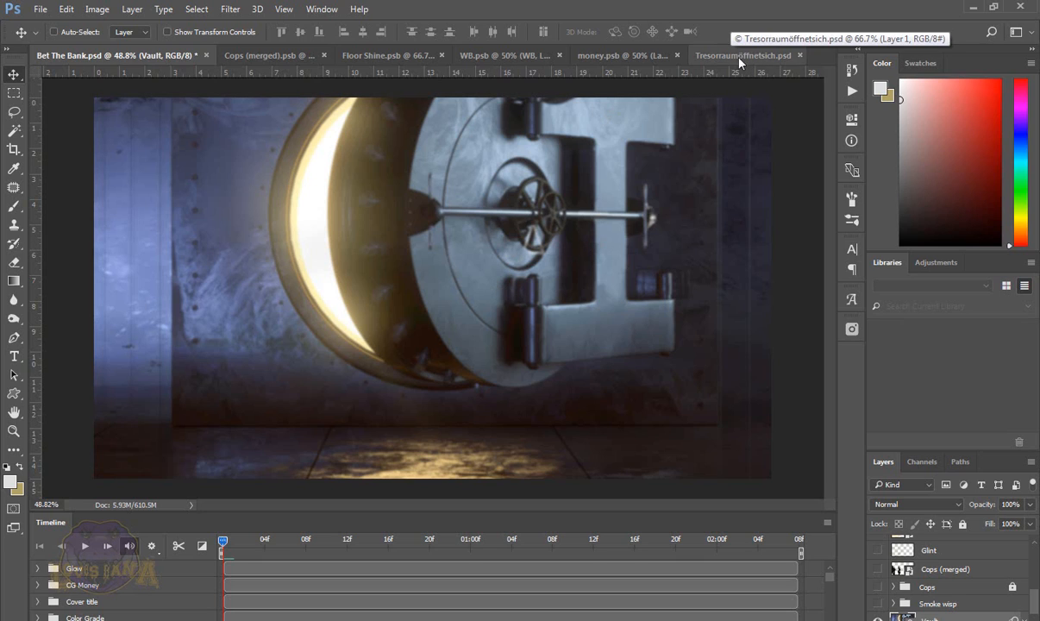
{"action": "left_click", "coordinate": [800, 55]}
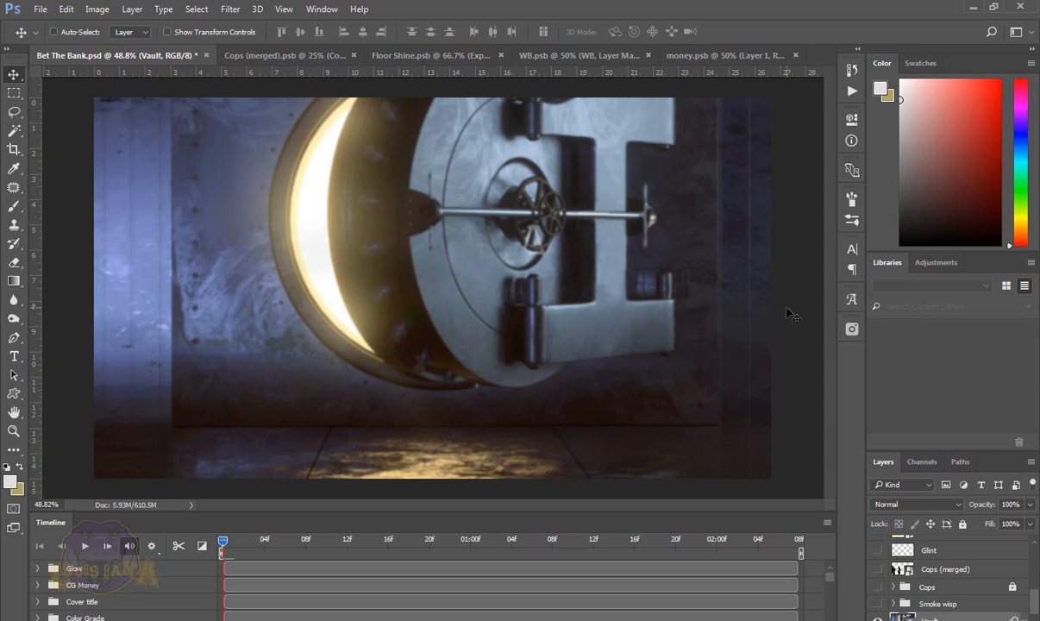
Step: Check how far the Vault layer's free-transform bounds extend beyond the canvas, then cancel the transform and fit the document in view
{"action": "key", "text": "ctrl"}
{"action": "key", "text": "ctrl+t"}
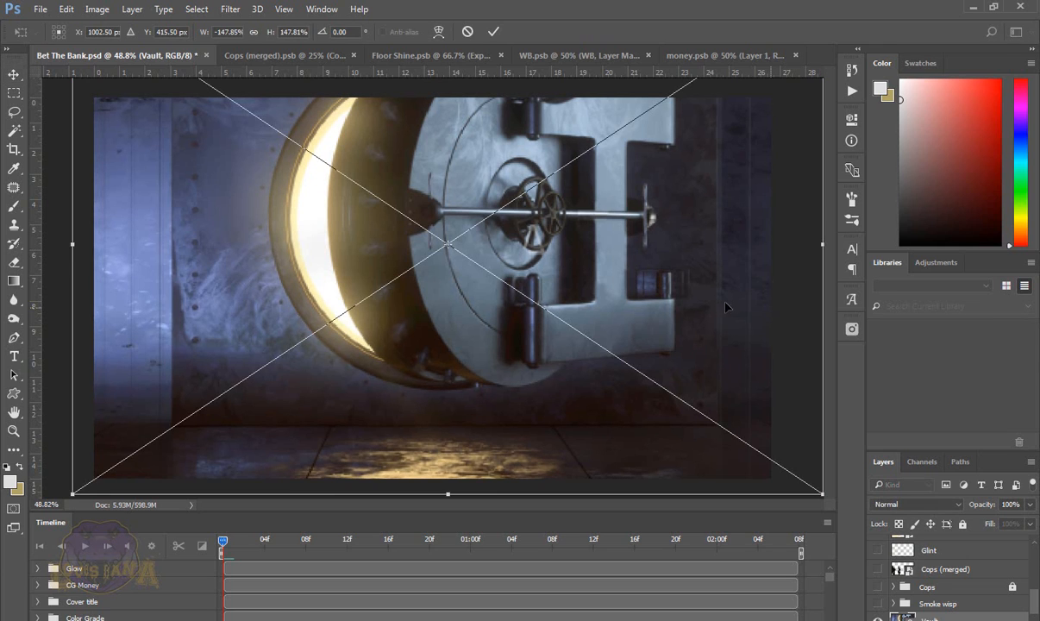
{"action": "key", "text": "ctrl+minus"}
{"action": "scroll", "coordinate": [687, 297], "scroll_direction": "down", "scroll_amount": 1}
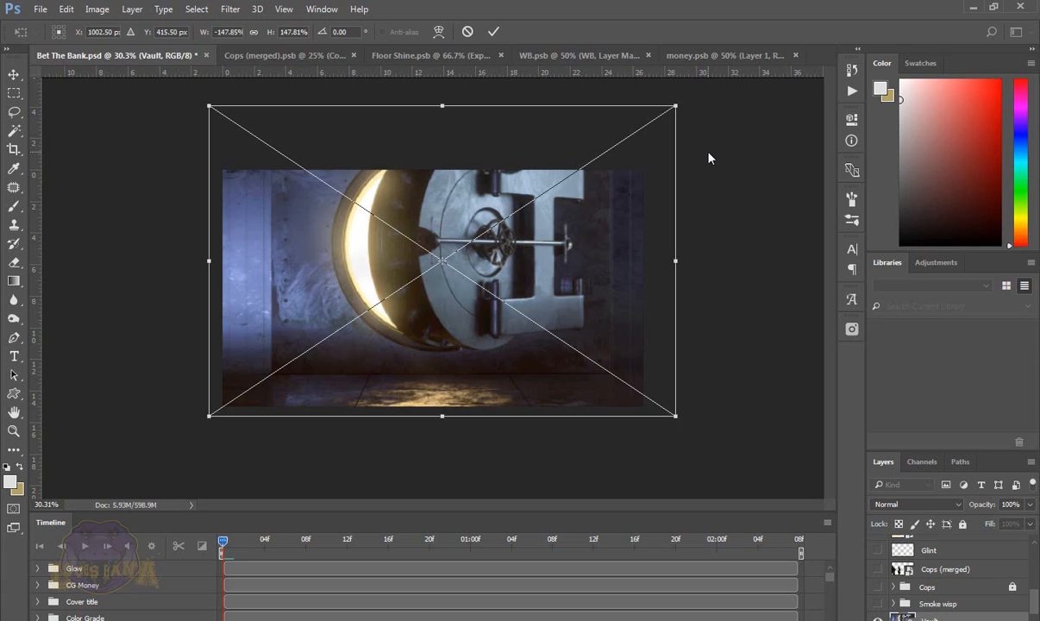
{"action": "left_click", "coordinate": [466, 31]}
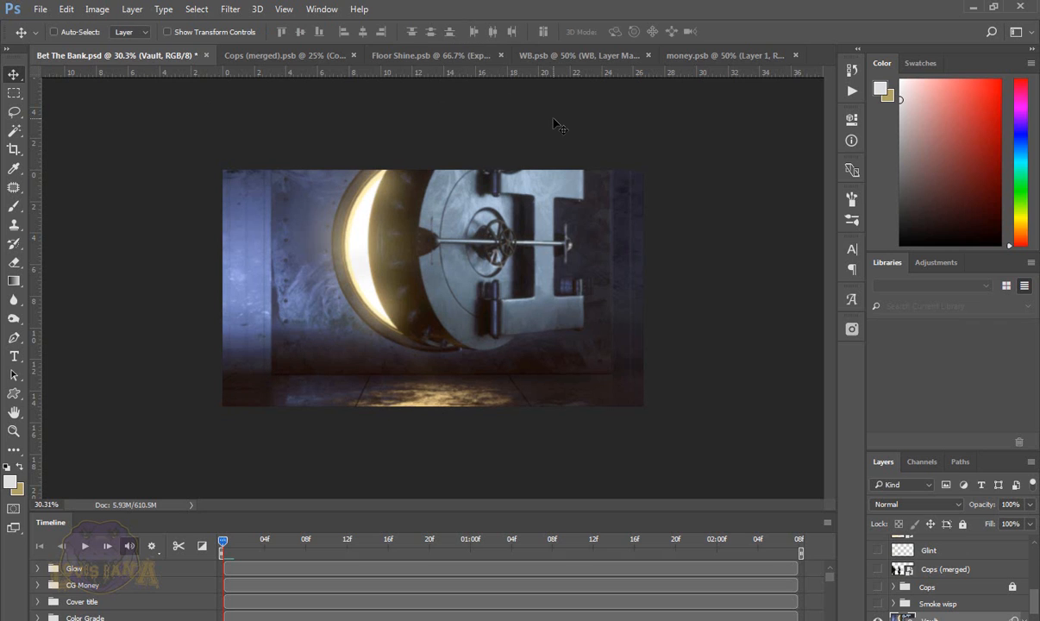
{"action": "key", "text": "ctrl+0"}
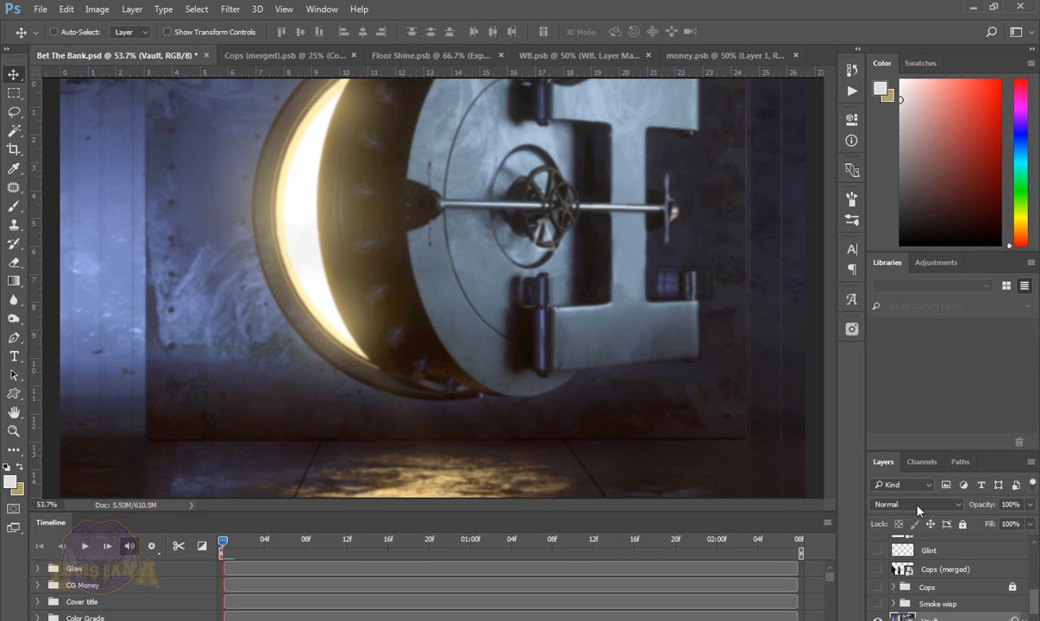
Step: Show the Smoke wisp group above the vault and expand it to list its layers
{"action": "left_click", "coordinate": [878, 604]}
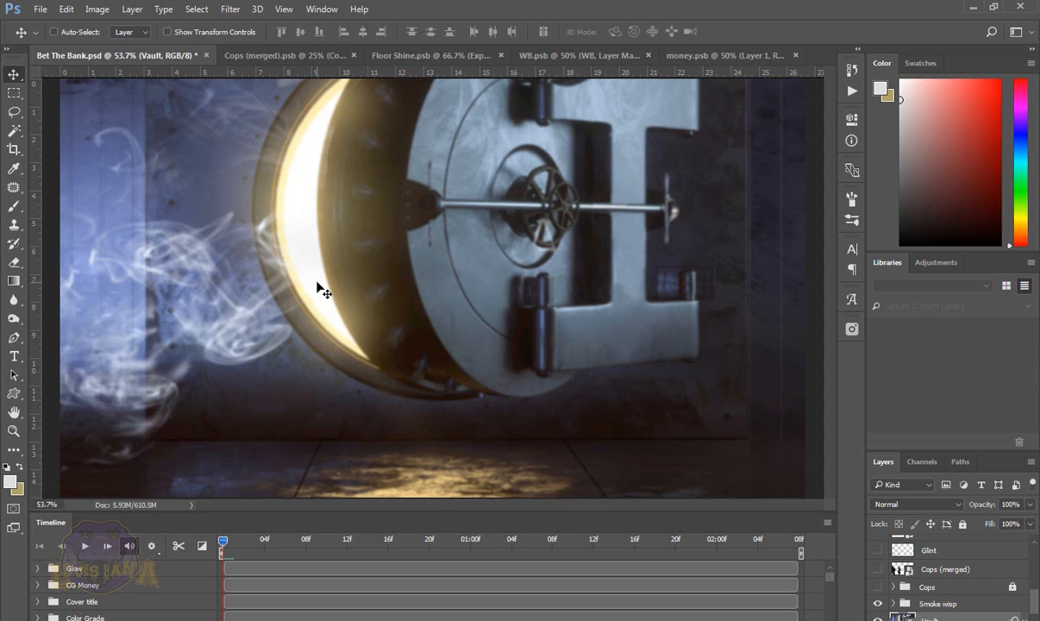
{"action": "scroll", "coordinate": [316, 288], "scroll_direction": "down", "scroll_amount": 1}
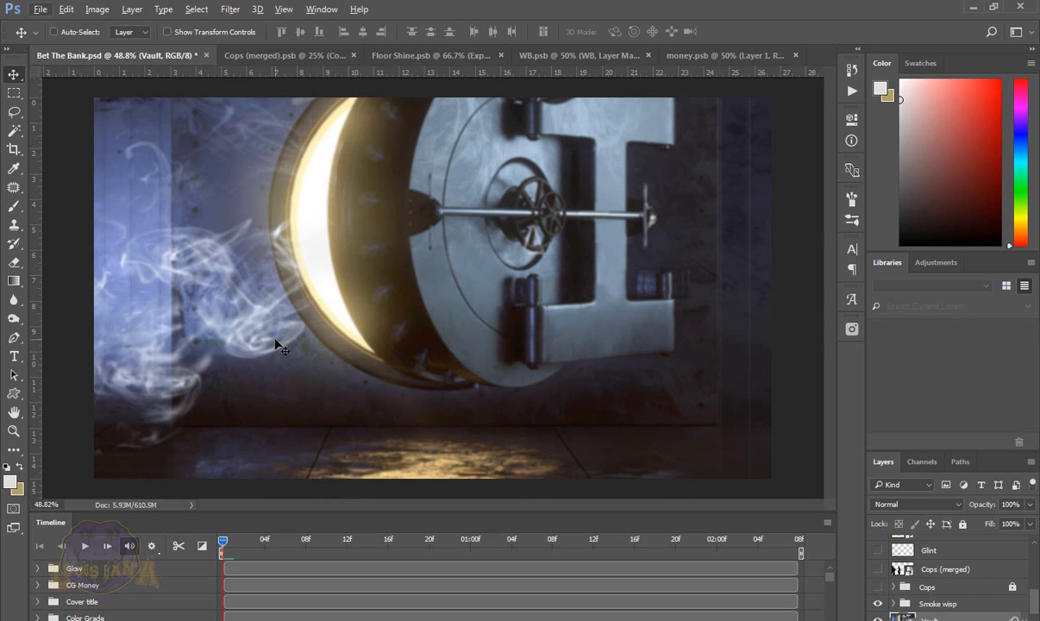
{"action": "left_click", "coordinate": [894, 604]}
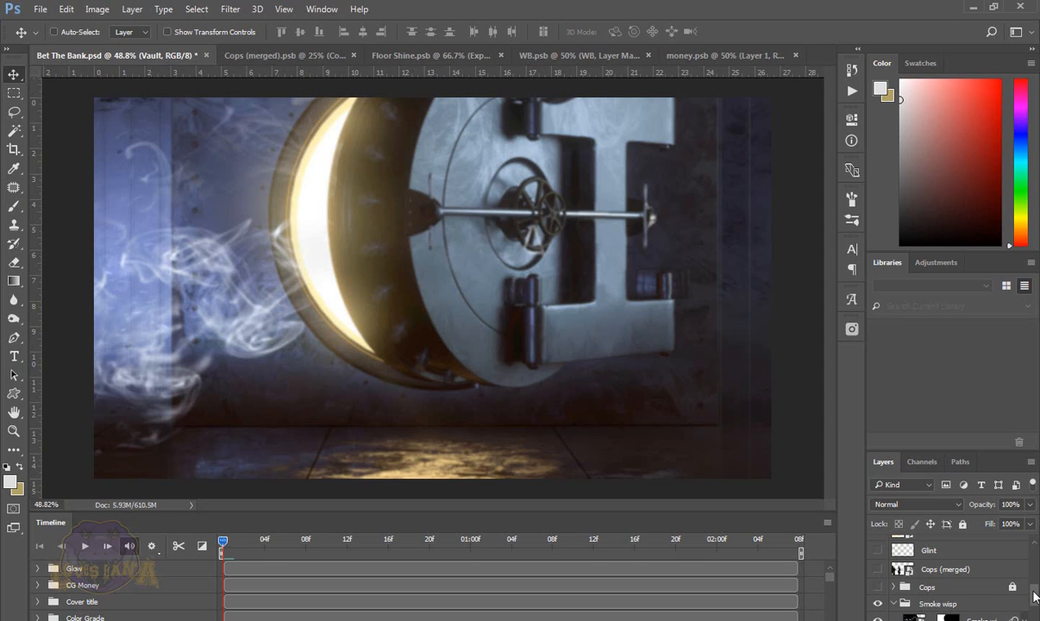
Step: Compare the Smoke wisp 1 layer with and without its mask, and view the mask on its own
{"action": "scroll", "coordinate": [909, 595], "scroll_direction": "down", "scroll_amount": 3}
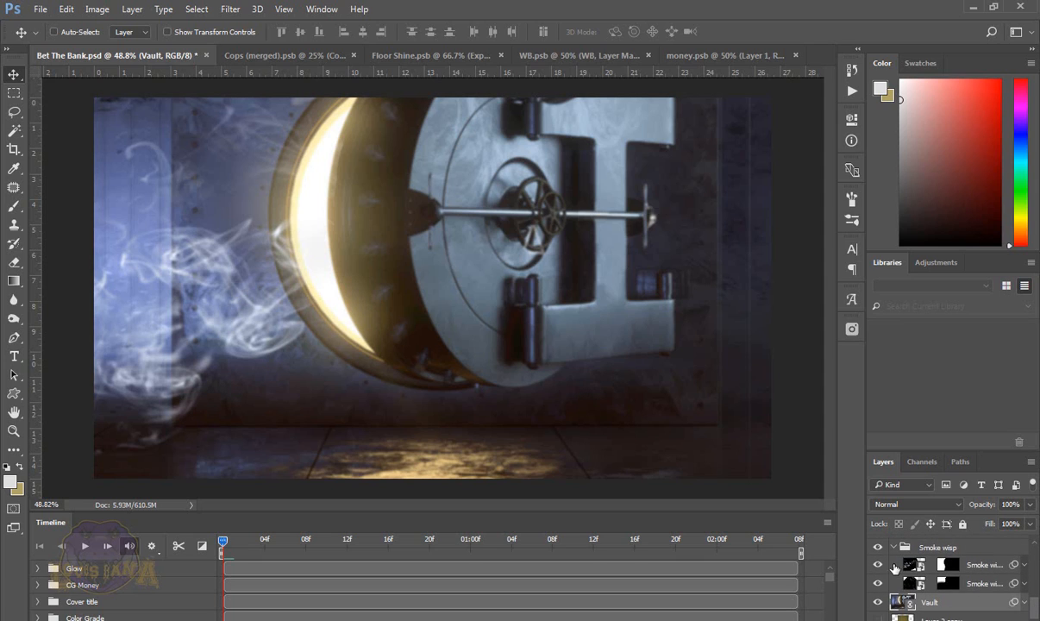
{"action": "left_click", "coordinate": [949, 566], "text": "shift"}
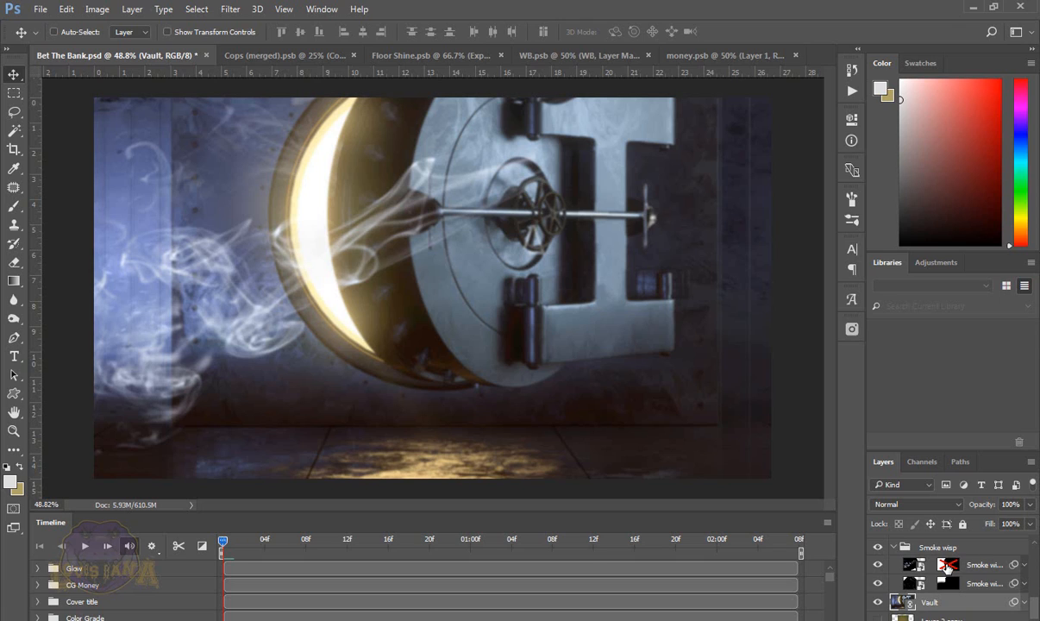
{"action": "left_click", "coordinate": [946, 566], "text": "shift"}
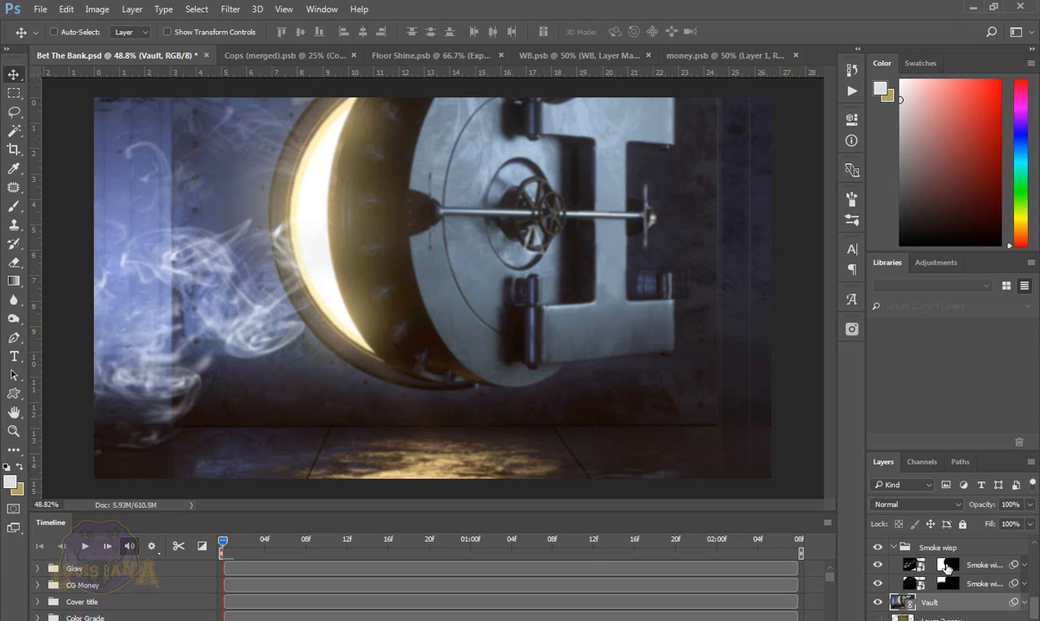
{"action": "left_click", "coordinate": [946, 567], "text": "shift"}
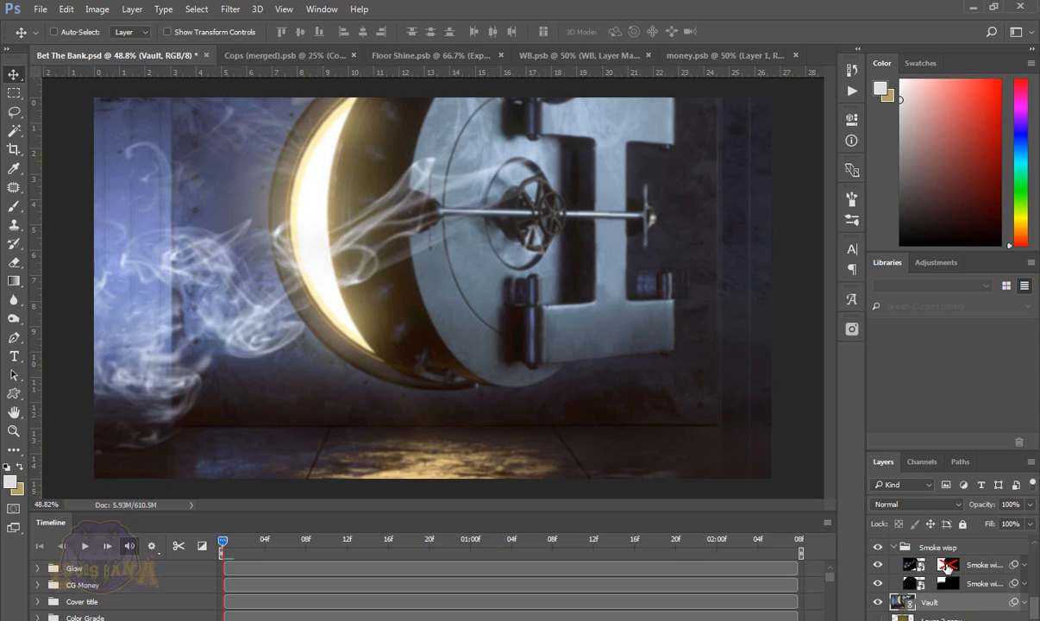
{"action": "left_click", "coordinate": [945, 566], "text": "alt"}
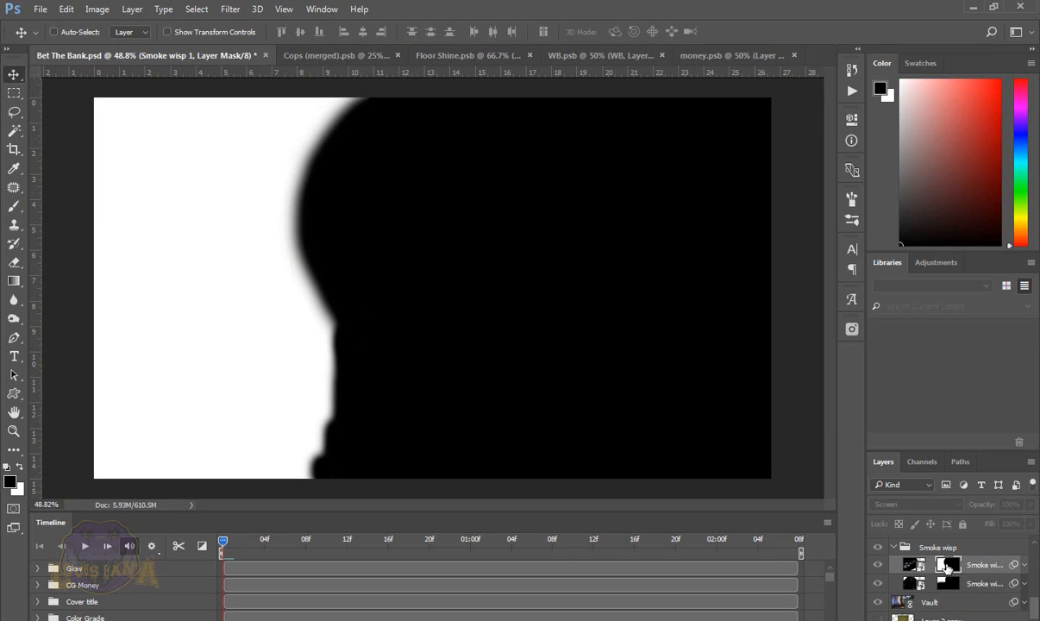
{"action": "left_click", "coordinate": [946, 567], "text": "alt"}
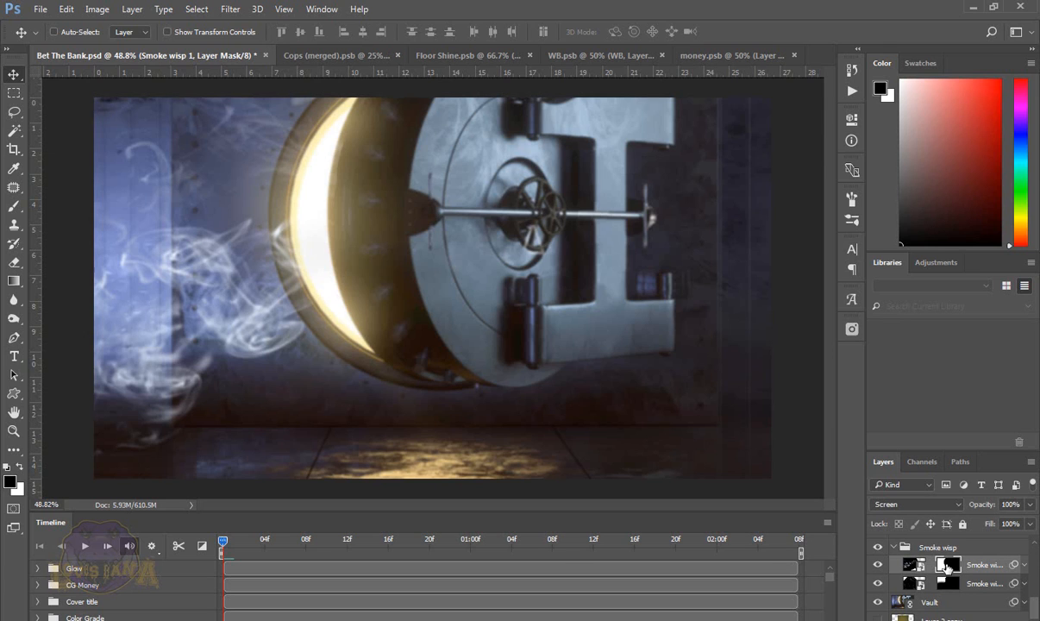
Step: Examine the Smoke wisp 2 layer's contribution and mask by toggling its visibility, isolating the mask and temporarily disabling it
{"action": "left_click", "coordinate": [878, 585]}
{"action": "left_click", "coordinate": [877, 585]}
{"action": "left_click", "coordinate": [946, 584], "text": "alt"}
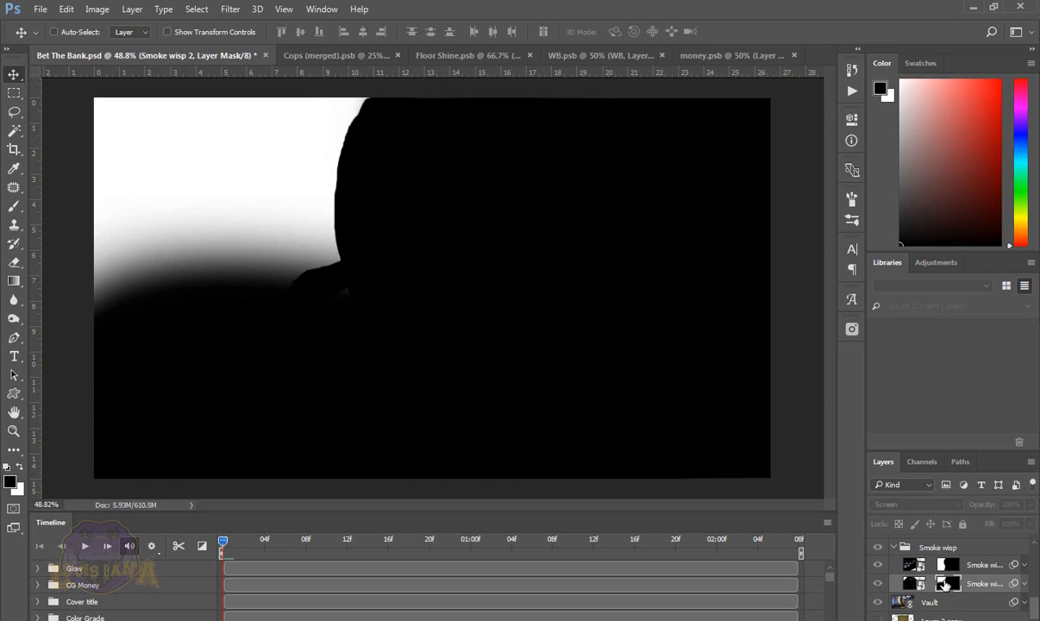
{"action": "left_click", "coordinate": [946, 584], "text": "shift"}
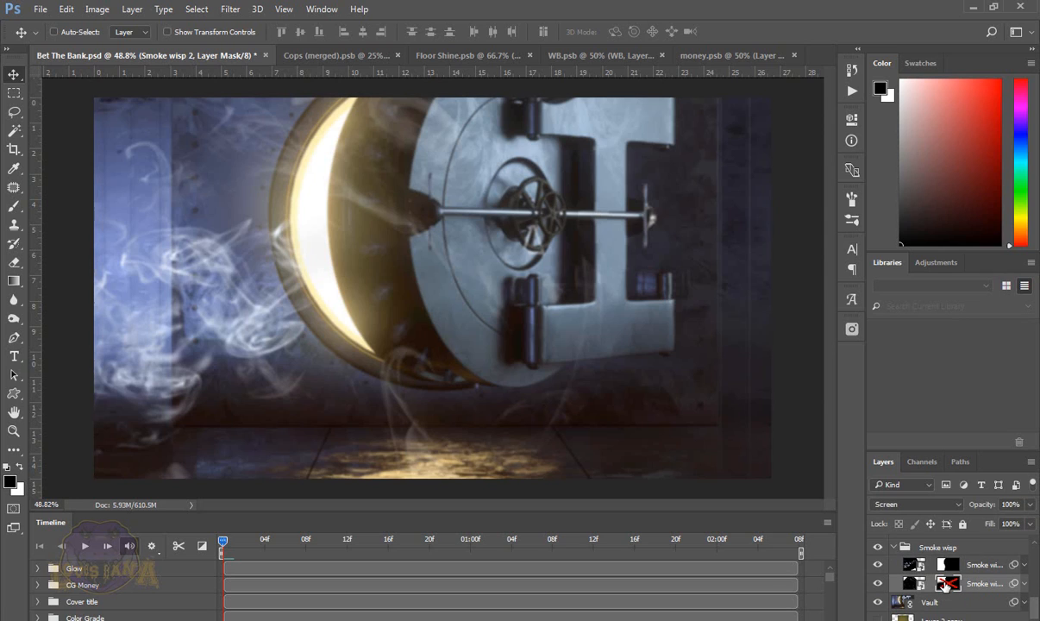
{"action": "left_click", "coordinate": [946, 583], "text": "shift"}
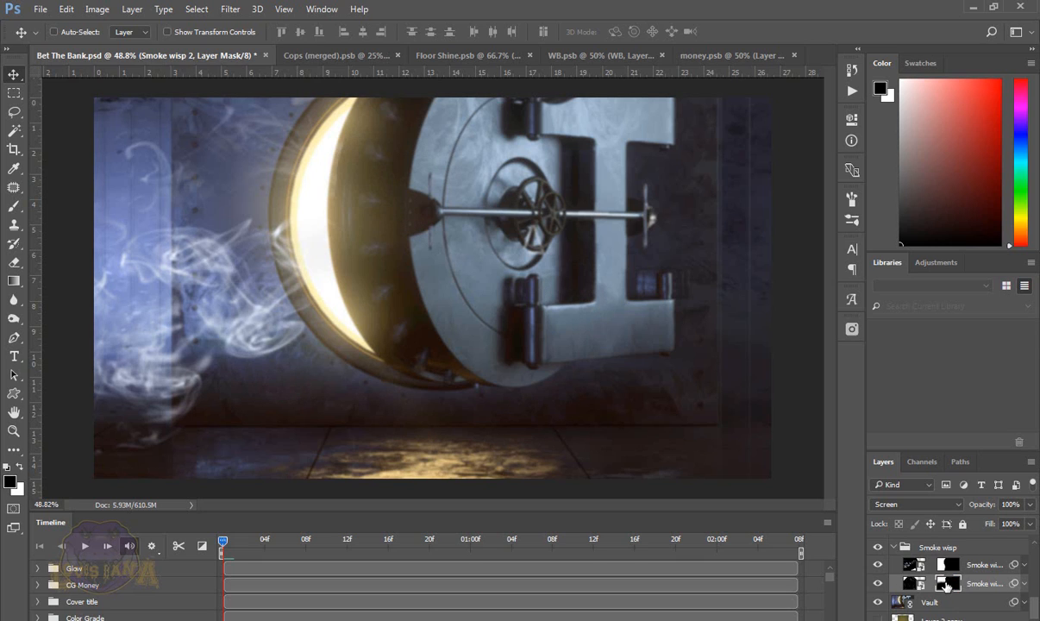
Step: Collapse the Smoke wisp group, then show the Cops group and expand it
{"action": "left_click", "coordinate": [893, 546]}
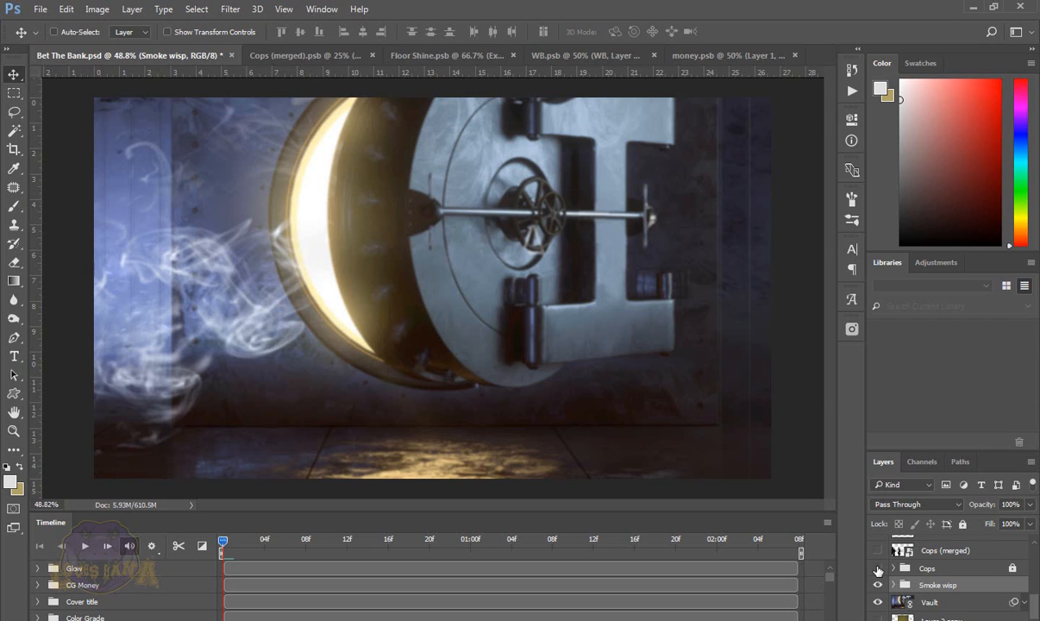
{"action": "left_click", "coordinate": [878, 569]}
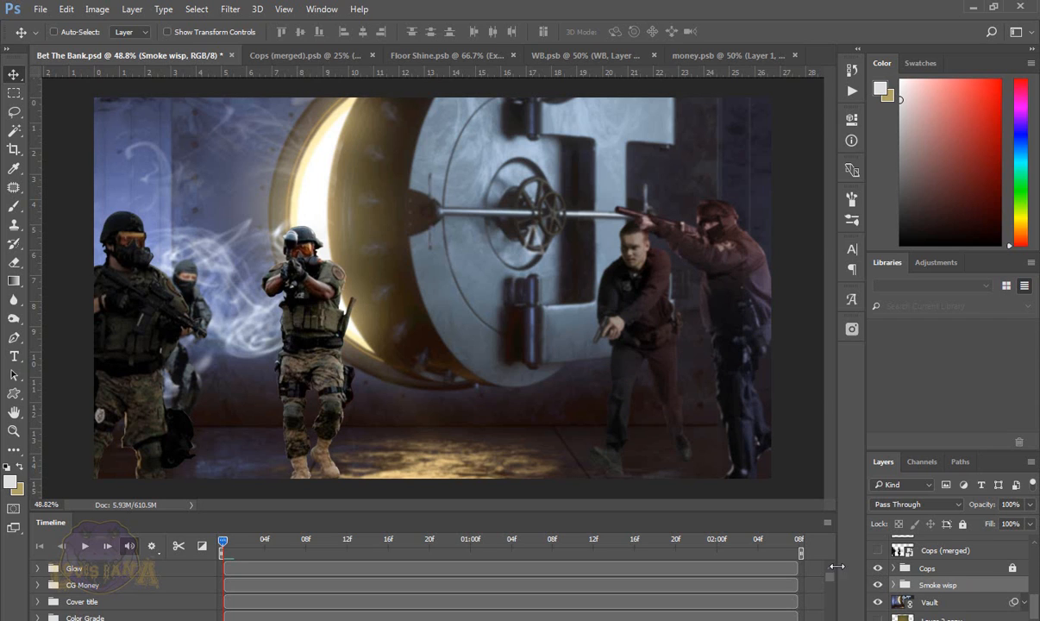
{"action": "left_click", "coordinate": [893, 569]}
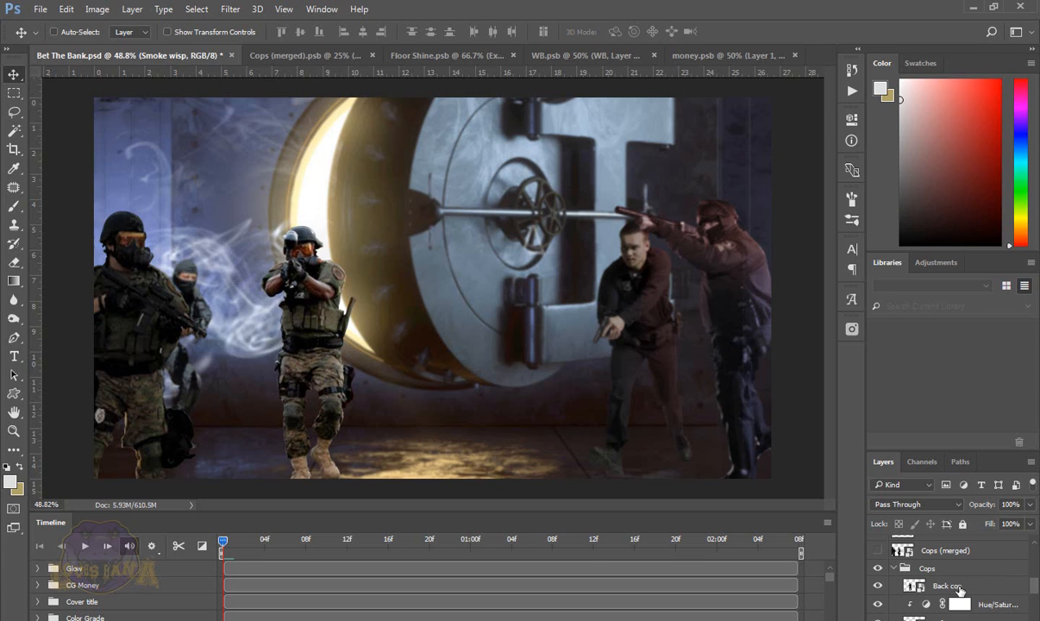
Step: Open the Inner right cop smart object, view its layer mask on its own, and close the source document
{"action": "scroll", "coordinate": [913, 569], "scroll_direction": "down", "scroll_amount": 1}
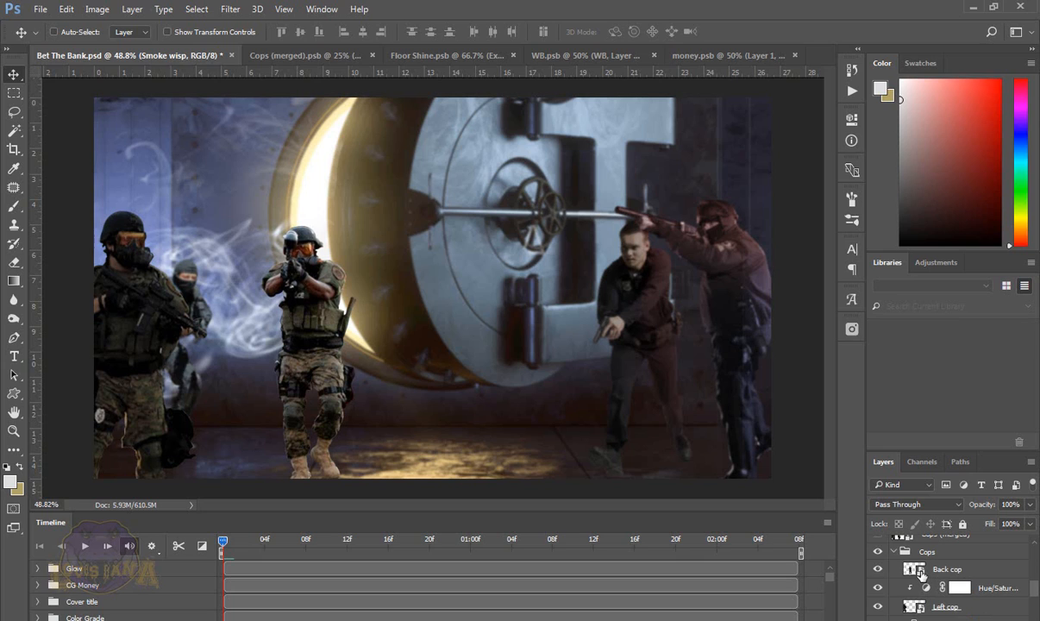
{"action": "scroll", "coordinate": [920, 573], "scroll_direction": "down", "scroll_amount": 2}
{"action": "scroll", "coordinate": [922, 576], "scroll_direction": "down", "scroll_amount": 2}
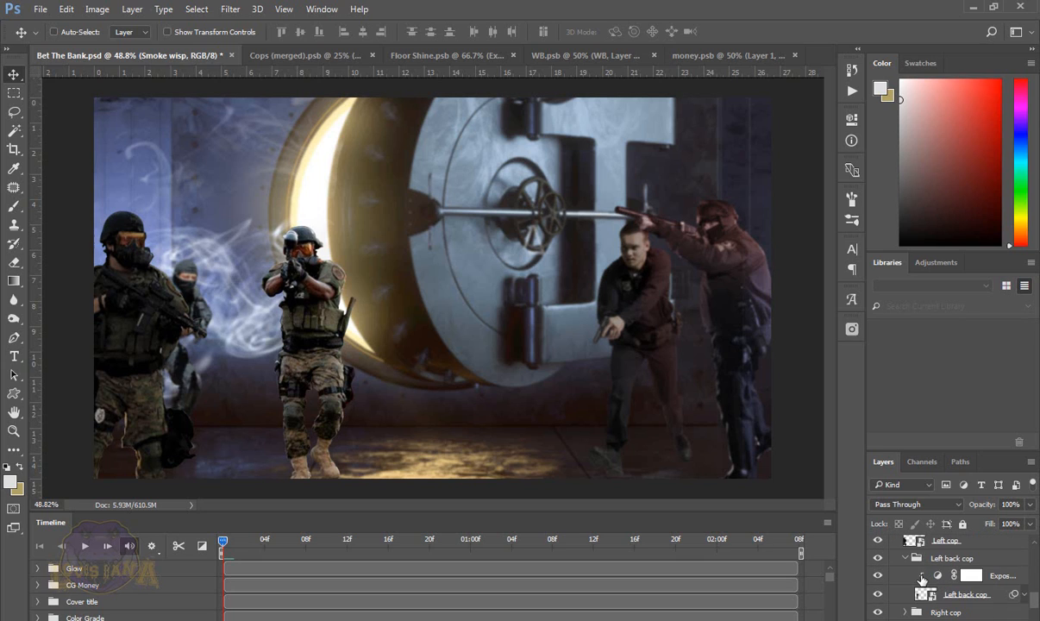
{"action": "scroll", "coordinate": [922, 575], "scroll_direction": "down", "scroll_amount": 3}
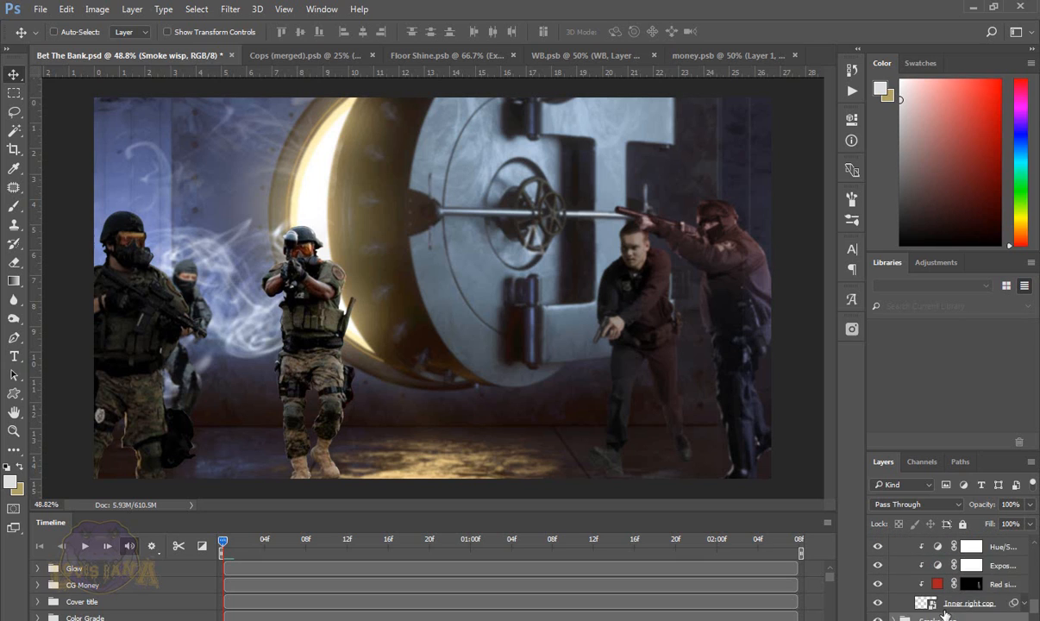
{"action": "double_click", "coordinate": [931, 605]}
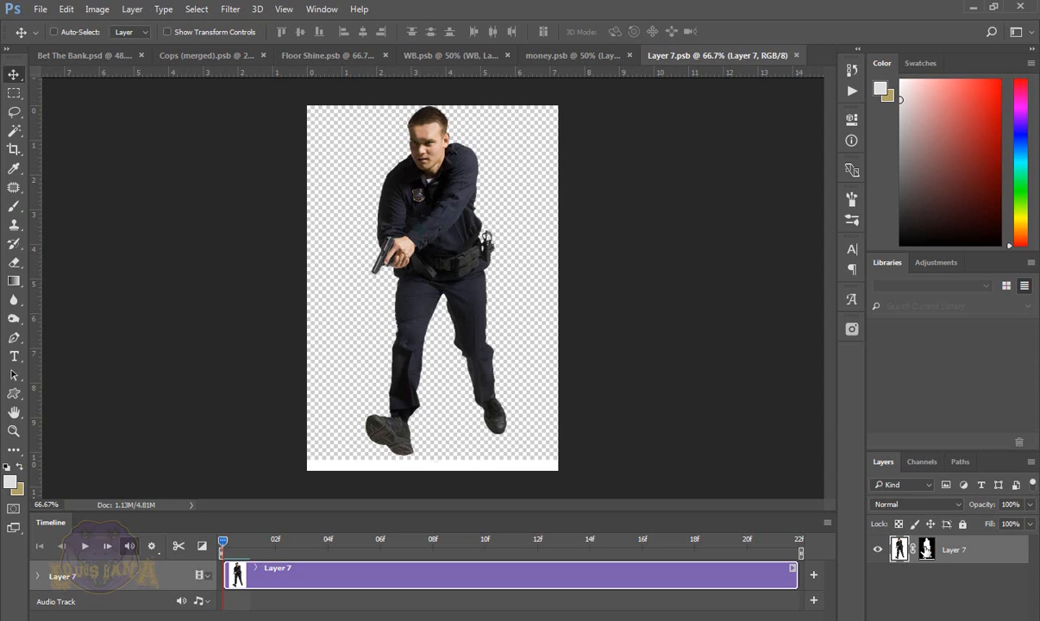
{"action": "left_click", "coordinate": [926, 549], "text": "alt"}
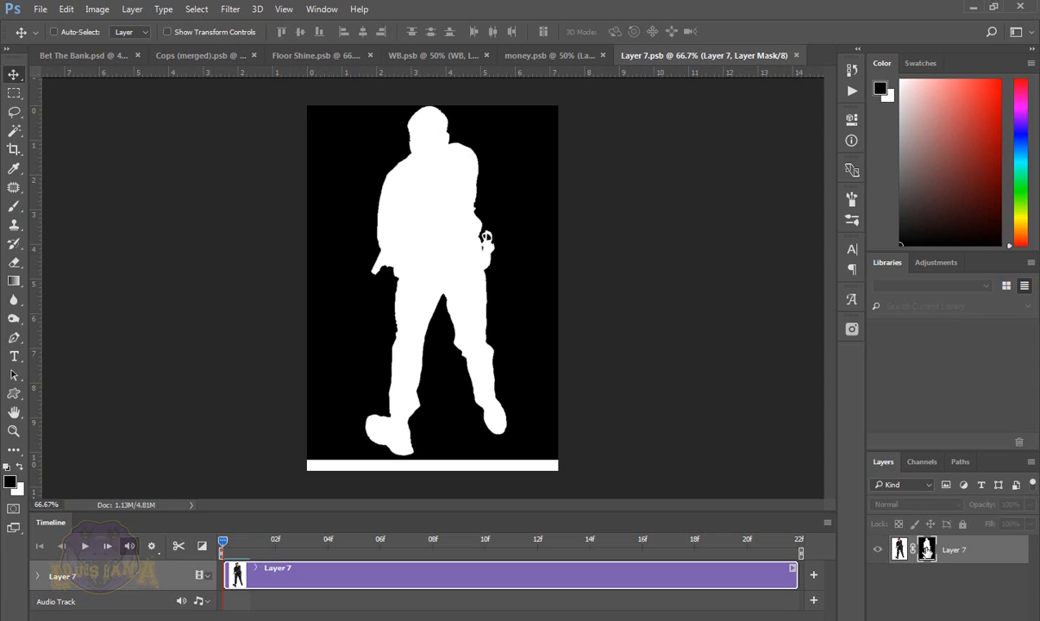
{"action": "left_click", "coordinate": [927, 552], "text": "alt"}
{"action": "left_click", "coordinate": [796, 55]}
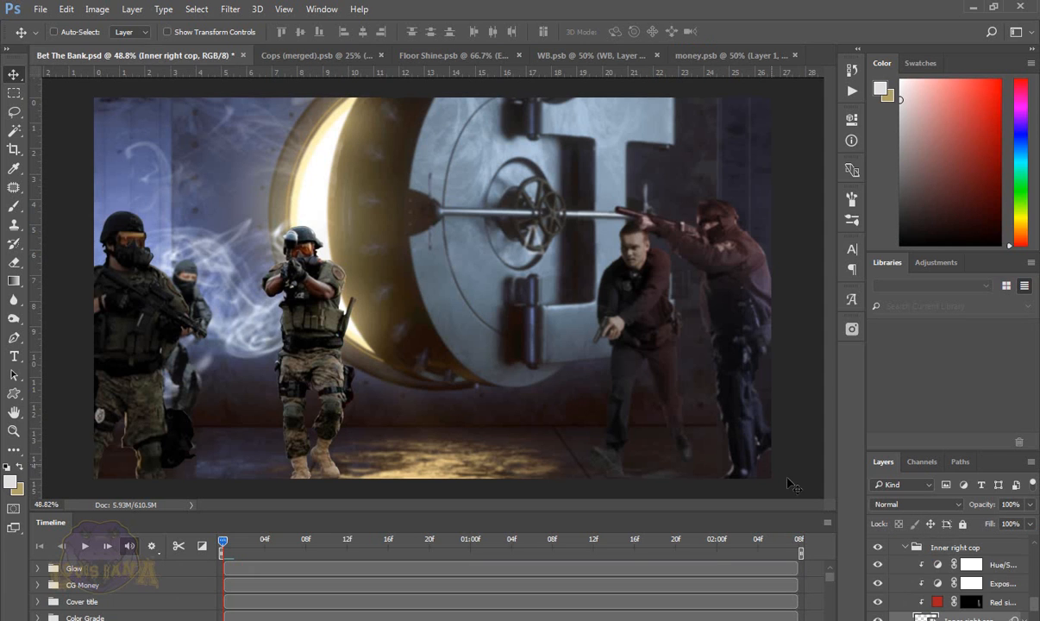
Step: Compare the Inner right cop with and without its red fill, Exposure and Hue/Saturation layers by toggling their visibility
{"action": "left_click", "coordinate": [878, 606]}
{"action": "left_click", "coordinate": [878, 603]}
{"action": "left_click", "coordinate": [878, 584]}
{"action": "left_click", "coordinate": [877, 584]}
{"action": "left_click", "coordinate": [877, 585]}
{"action": "left_click", "coordinate": [878, 585]}
{"action": "left_click", "coordinate": [878, 584]}
{"action": "left_click", "coordinate": [877, 584]}
{"action": "left_click", "coordinate": [878, 585]}
{"action": "left_click", "coordinate": [877, 585]}
{"action": "left_click", "coordinate": [878, 568]}
{"action": "left_click", "coordinate": [878, 601]}
Step: Expand the Right cop group, open its smart object to compare the cutout with its mask disabled, and close the source discarding changes
{"action": "left_click", "coordinate": [905, 550]}
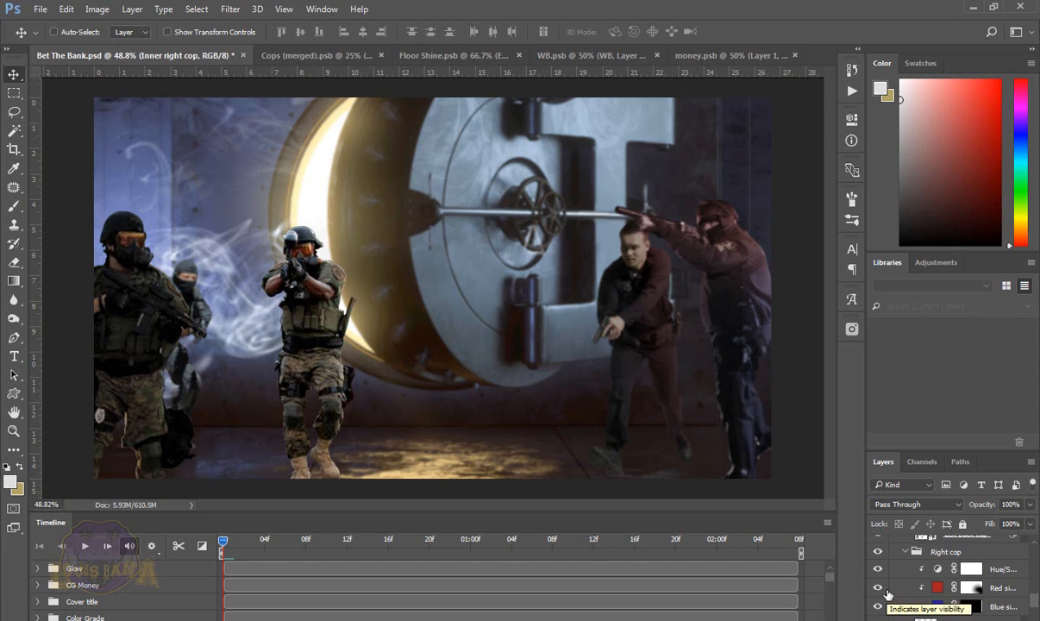
{"action": "scroll", "coordinate": [922, 576], "scroll_direction": "down", "scroll_amount": 1}
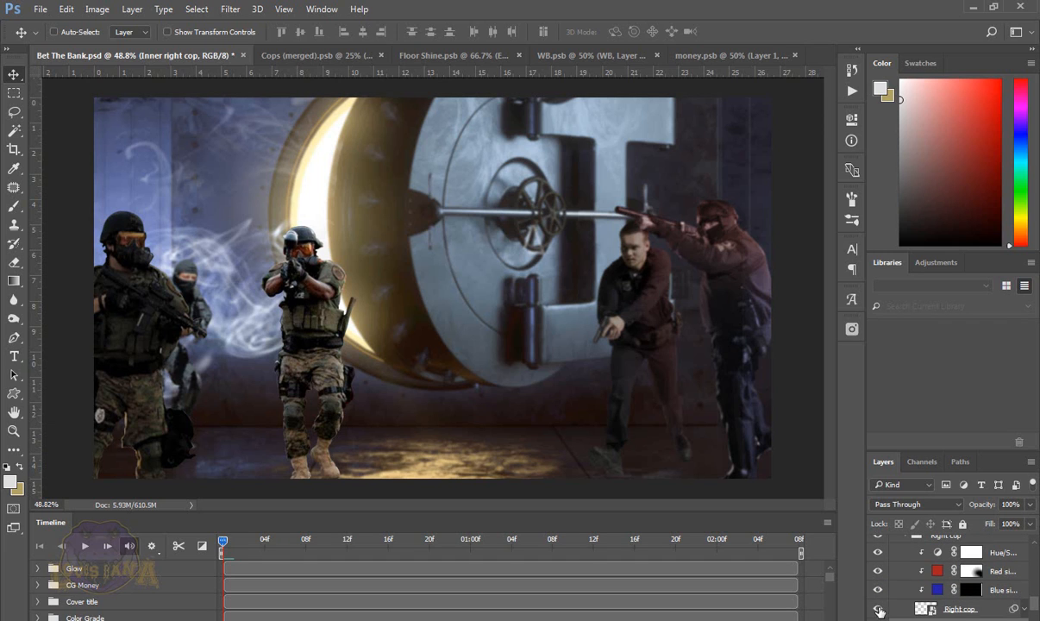
{"action": "double_click", "coordinate": [927, 610]}
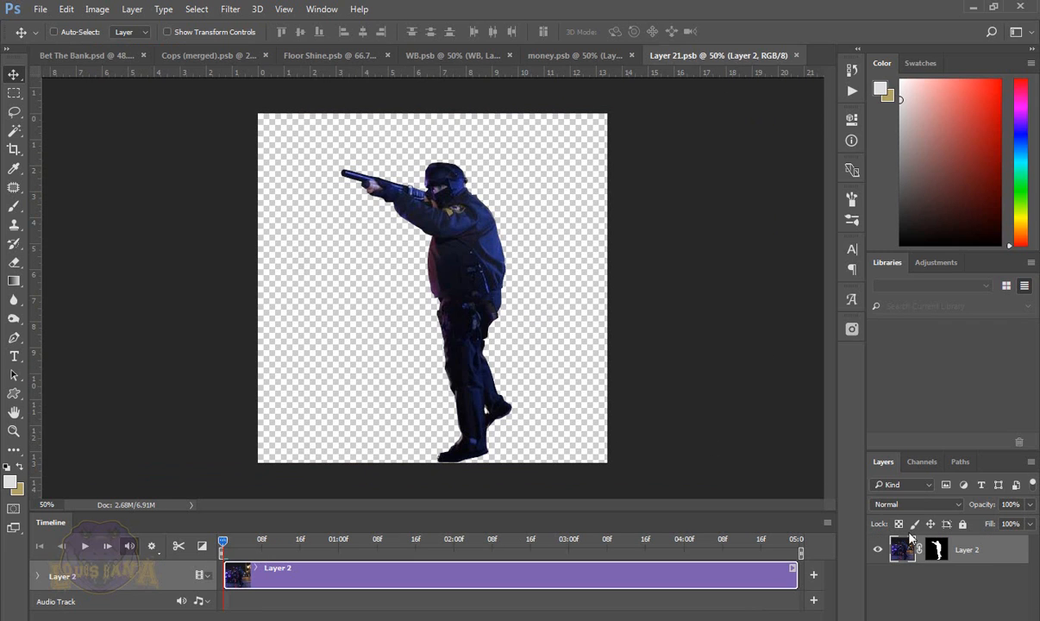
{"action": "left_click", "coordinate": [934, 552], "text": "shift"}
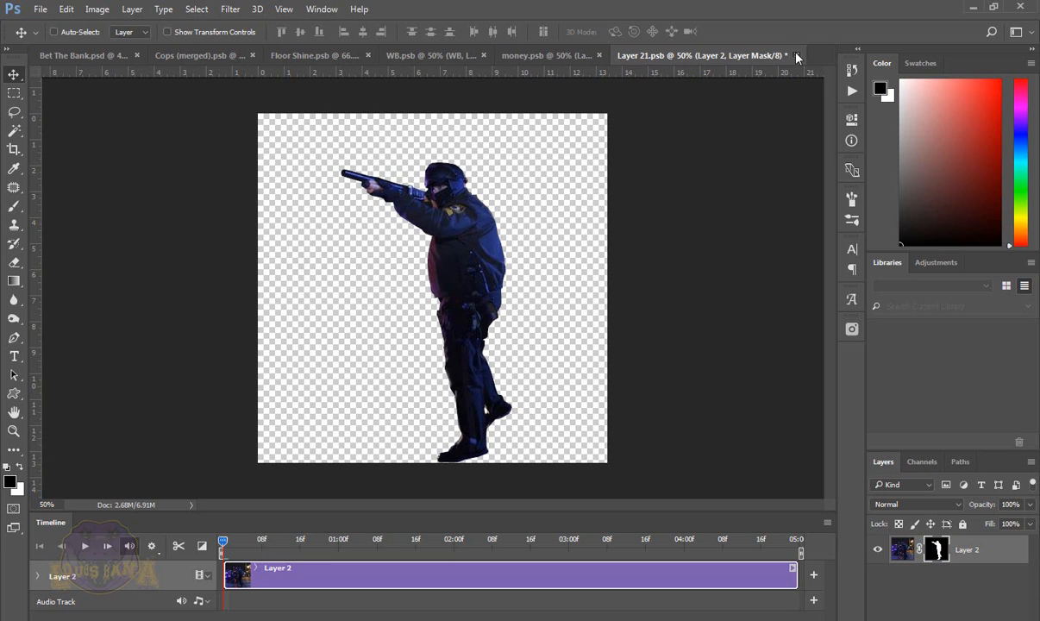
{"action": "left_click", "coordinate": [796, 55]}
{"action": "left_click", "coordinate": [530, 258]}
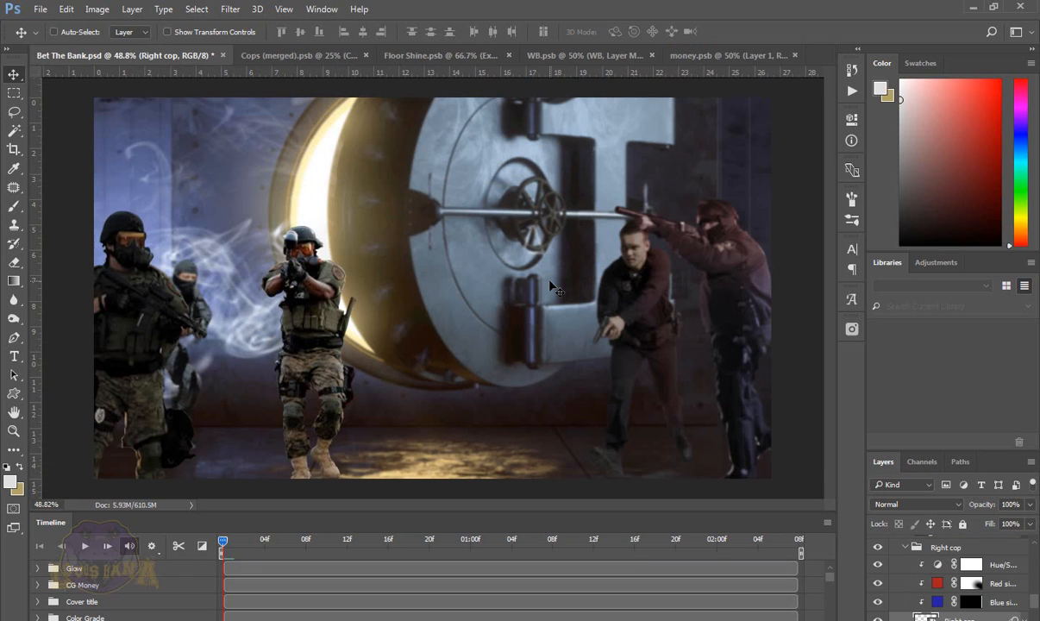
Step: Compare the Right cop with and without its blue and red fill layers by toggling their visibility
{"action": "left_click", "coordinate": [877, 603]}
{"action": "left_click", "coordinate": [878, 603]}
{"action": "left_click", "coordinate": [878, 602]}
{"action": "left_click", "coordinate": [877, 603]}
{"action": "left_click", "coordinate": [878, 586]}
{"action": "left_click", "coordinate": [879, 586]}
{"action": "left_click", "coordinate": [879, 586]}
{"action": "left_click", "coordinate": [879, 586]}
{"action": "scroll", "coordinate": [922, 587], "scroll_direction": "up", "scroll_amount": 1}
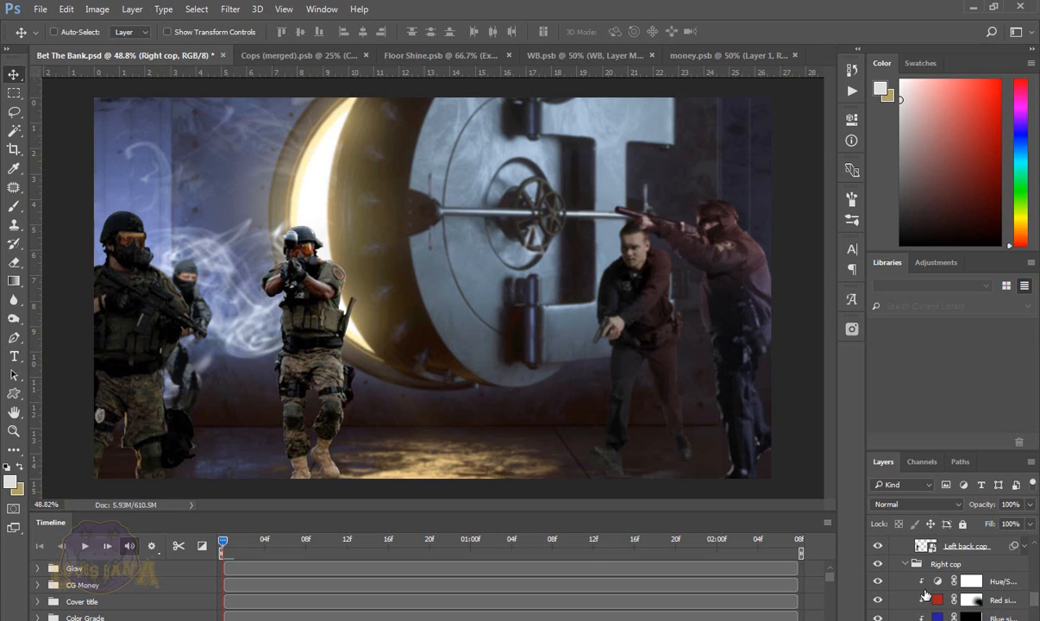
Step: Hide the Right cop's Hue/Saturation, red and blue fill layers, then open its smart object to view the source cutout and close it
{"action": "left_click", "coordinate": [878, 587]}
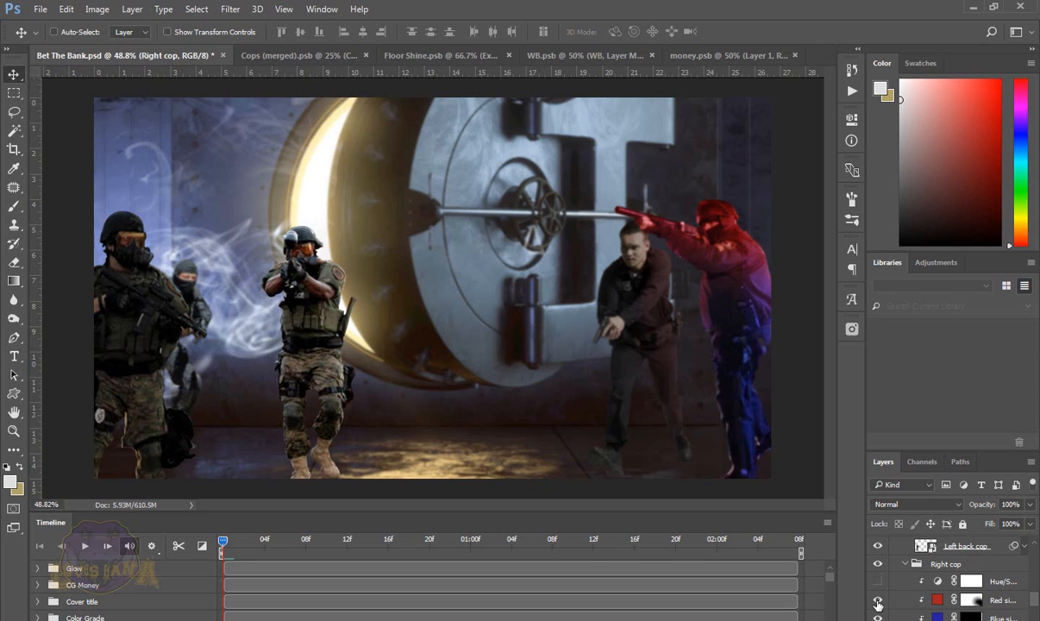
{"action": "left_click", "coordinate": [878, 599]}
{"action": "scroll", "coordinate": [919, 598], "scroll_direction": "down", "scroll_amount": 1}
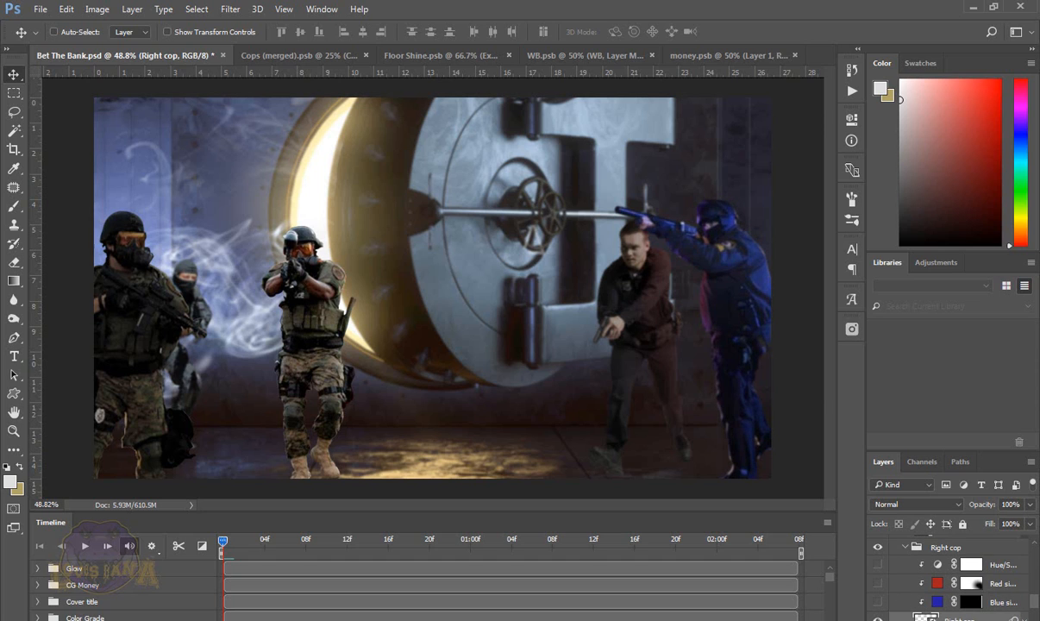
{"action": "double_click", "coordinate": [928, 618]}
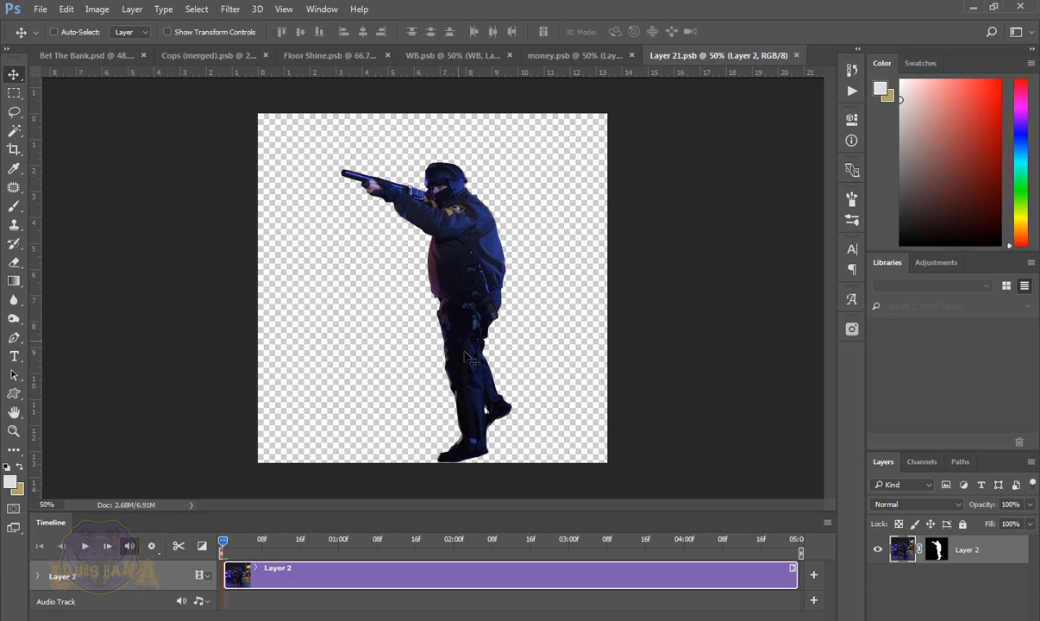
{"action": "left_click", "coordinate": [795, 56]}
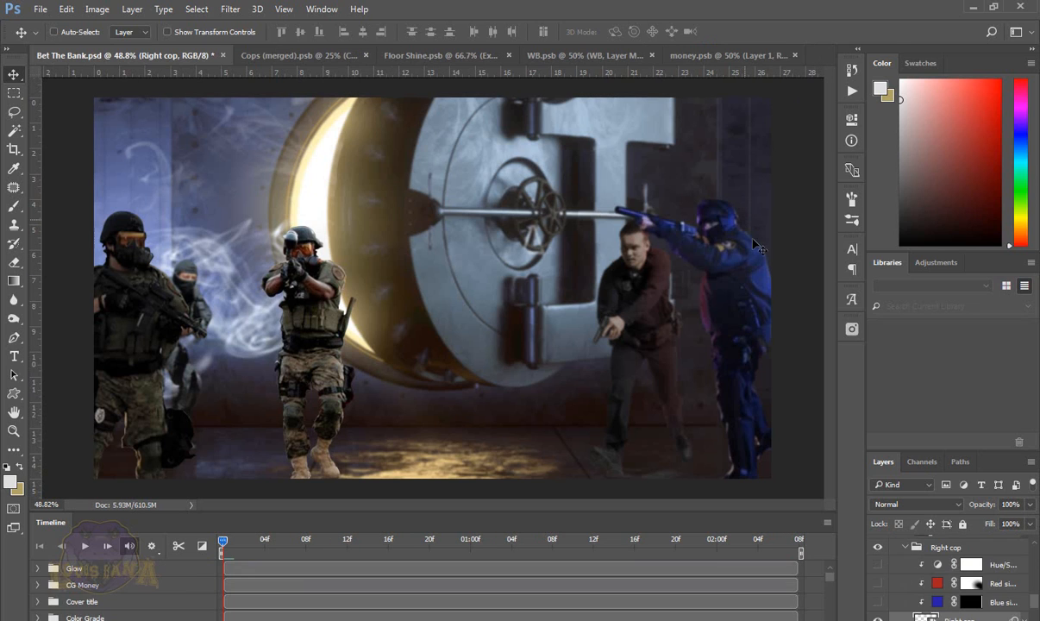
Step: Show the Right cop's Hue/Saturation, red and blue fill layers again and collapse the Right cop group
{"action": "left_click", "coordinate": [878, 566]}
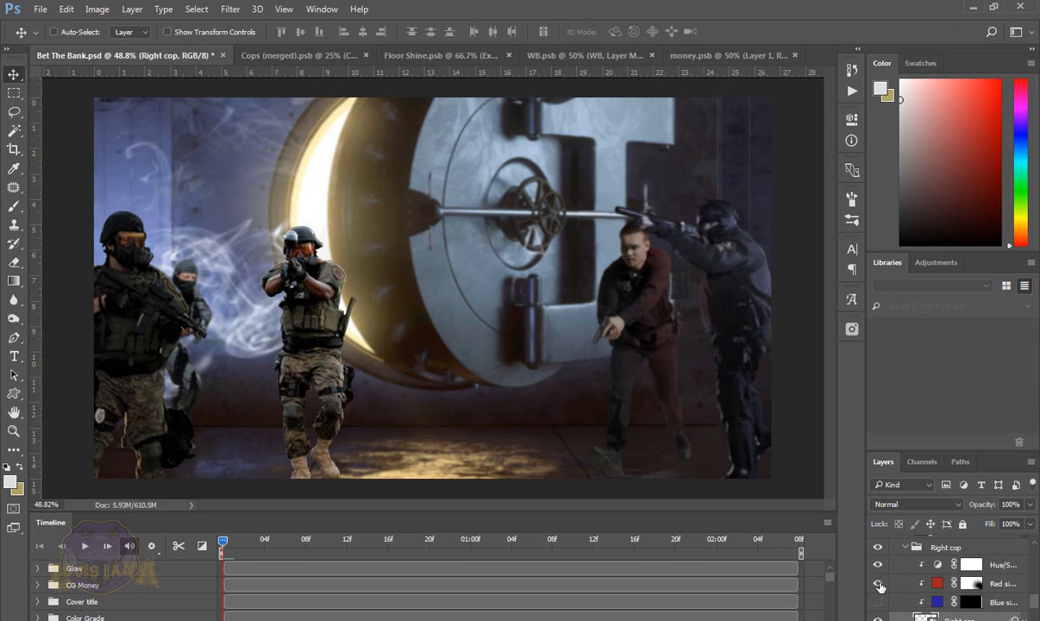
{"action": "left_click", "coordinate": [878, 584]}
{"action": "left_click", "coordinate": [877, 604]}
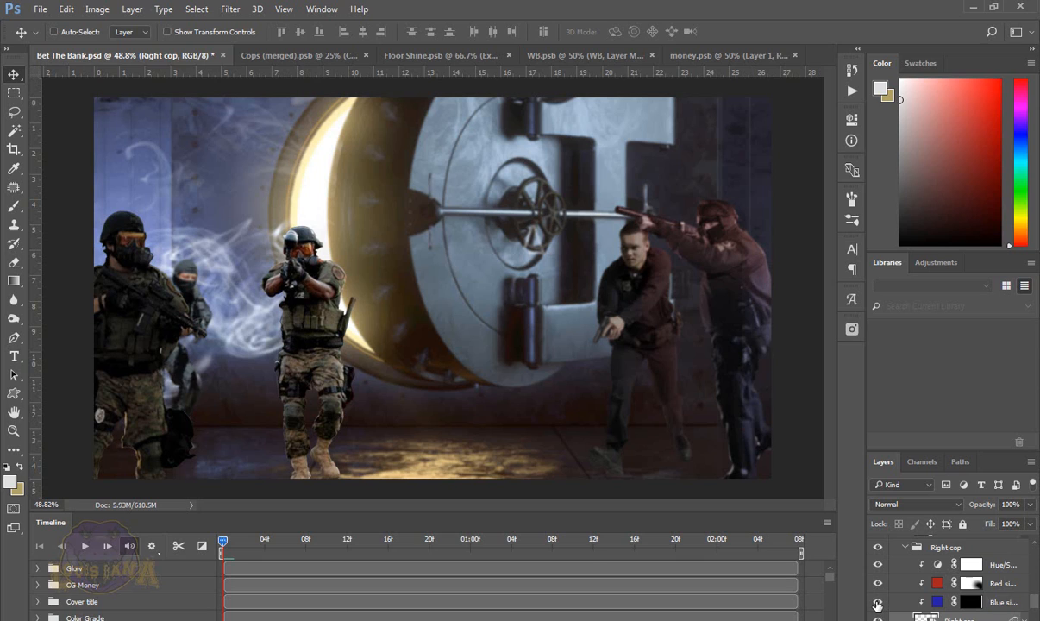
{"action": "left_click", "coordinate": [905, 552]}
{"action": "left_click", "coordinate": [903, 550]}
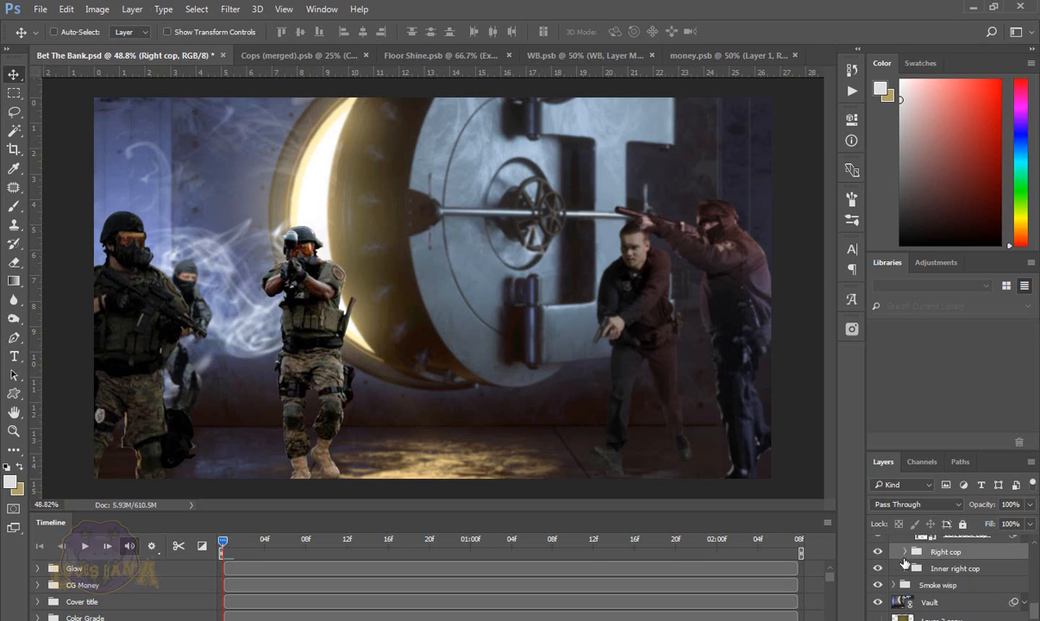
Step: Compare the composite with and without the Left back cop by toggling the layer's visibility
{"action": "scroll", "coordinate": [904, 571], "scroll_direction": "up", "scroll_amount": 2}
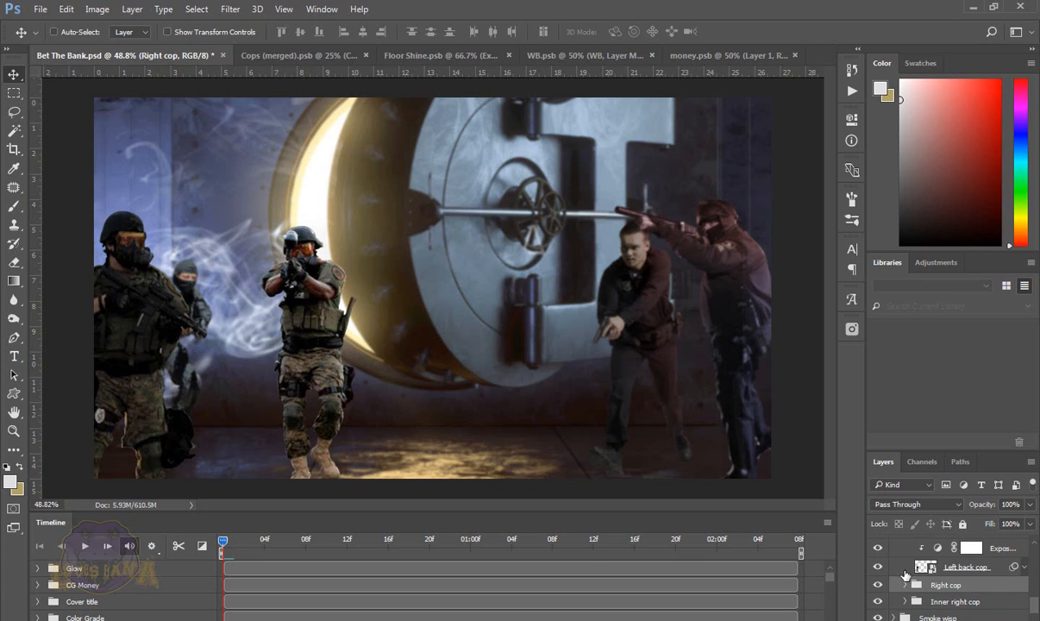
{"action": "scroll", "coordinate": [905, 571], "scroll_direction": "up", "scroll_amount": 1}
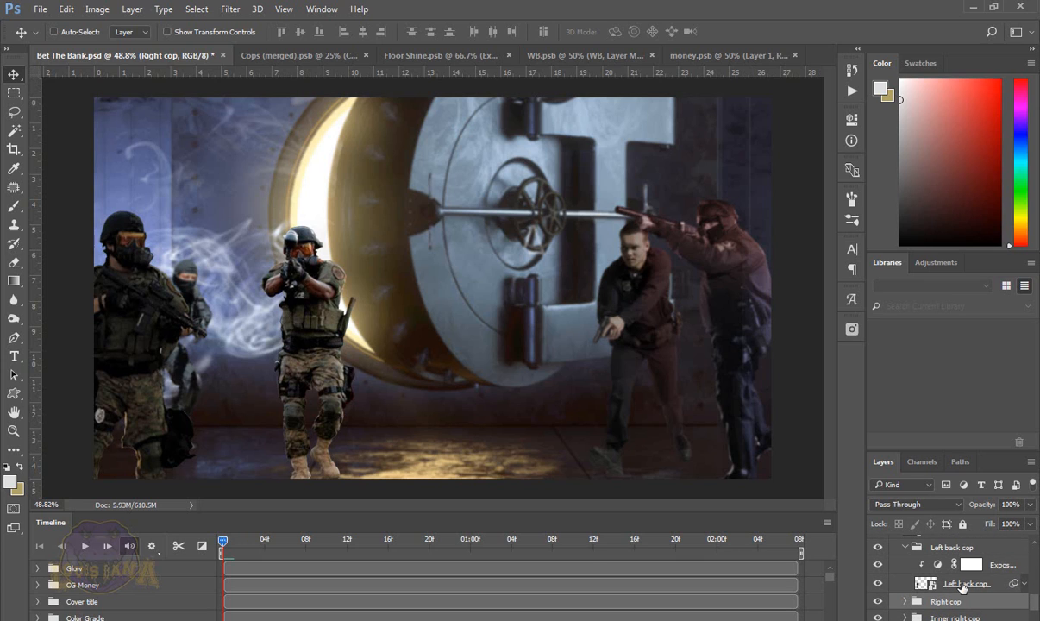
{"action": "left_click", "coordinate": [878, 585]}
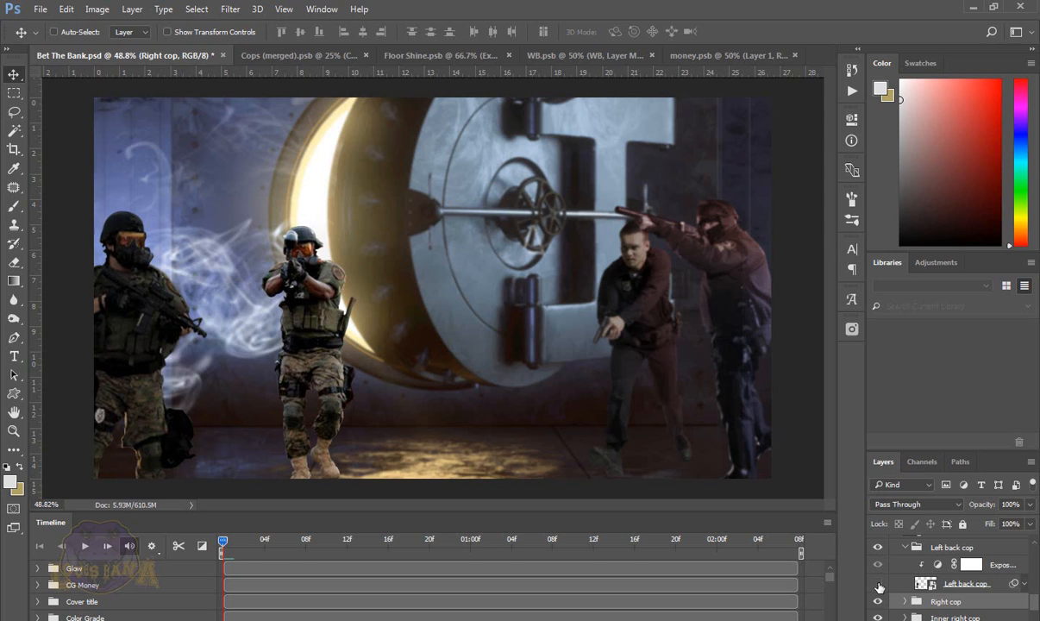
{"action": "left_click", "coordinate": [878, 584]}
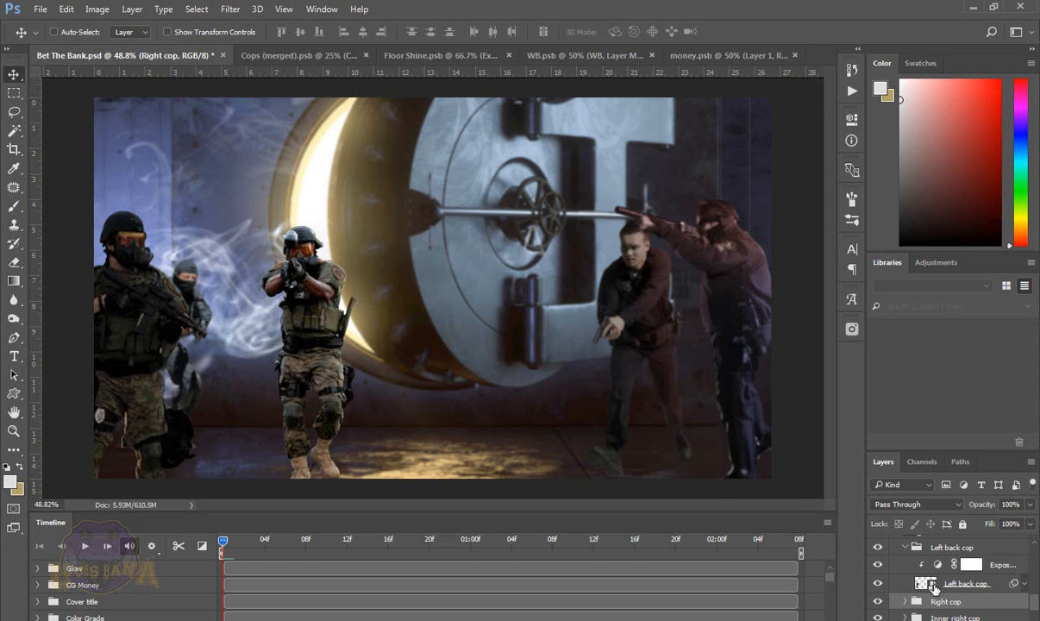
Step: Open the Left back cop smart object, compare the cutout with its layer mask disabled, and close the source discarding changes
{"action": "double_click", "coordinate": [927, 584]}
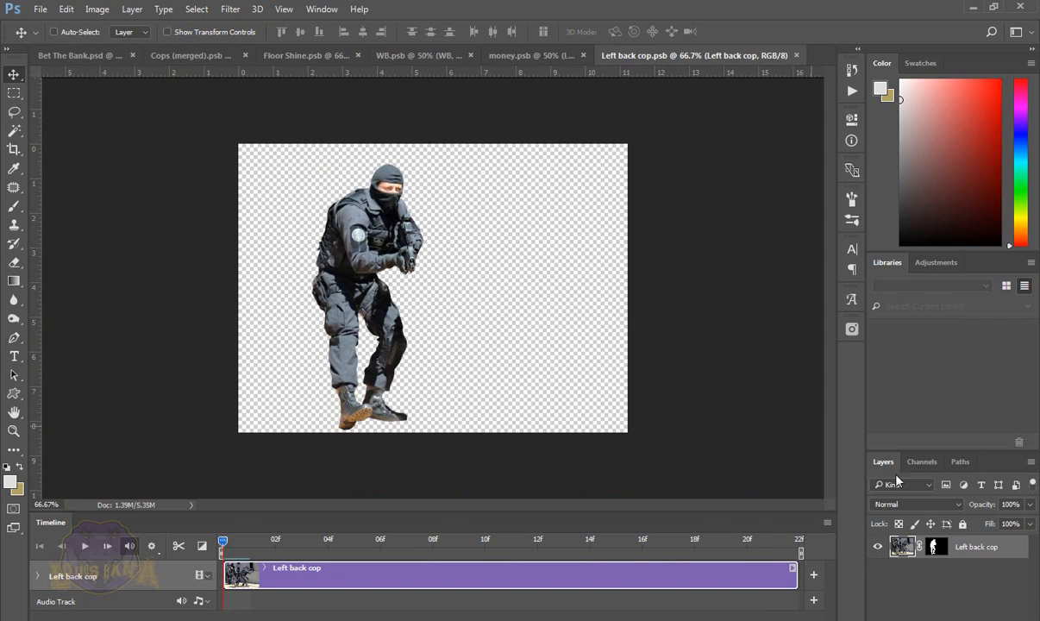
{"action": "left_click", "coordinate": [936, 548], "text": "shift"}
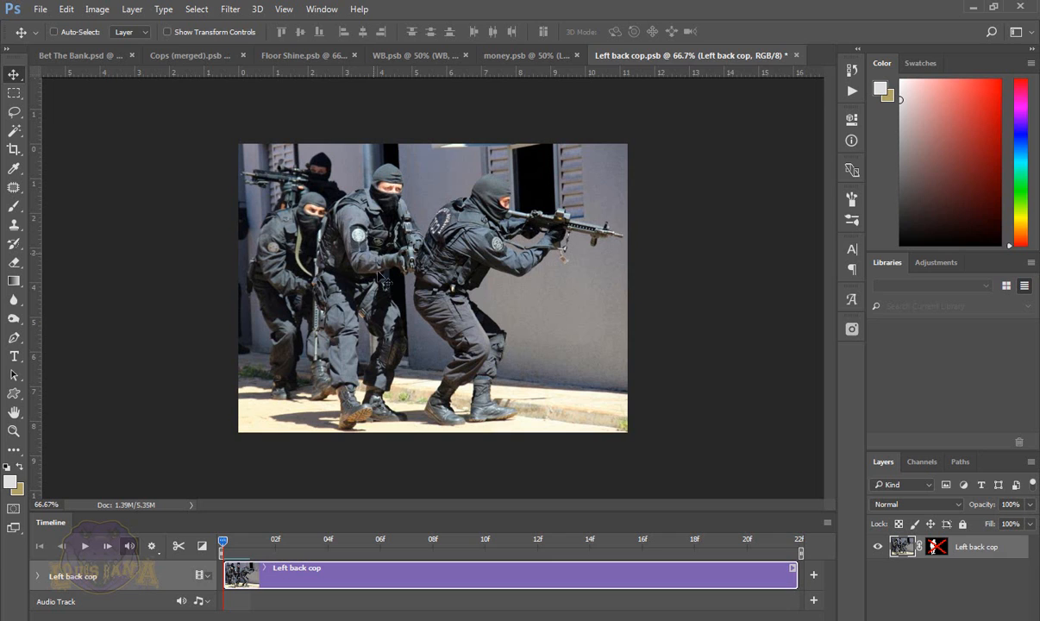
{"action": "left_click", "coordinate": [937, 548], "text": "shift"}
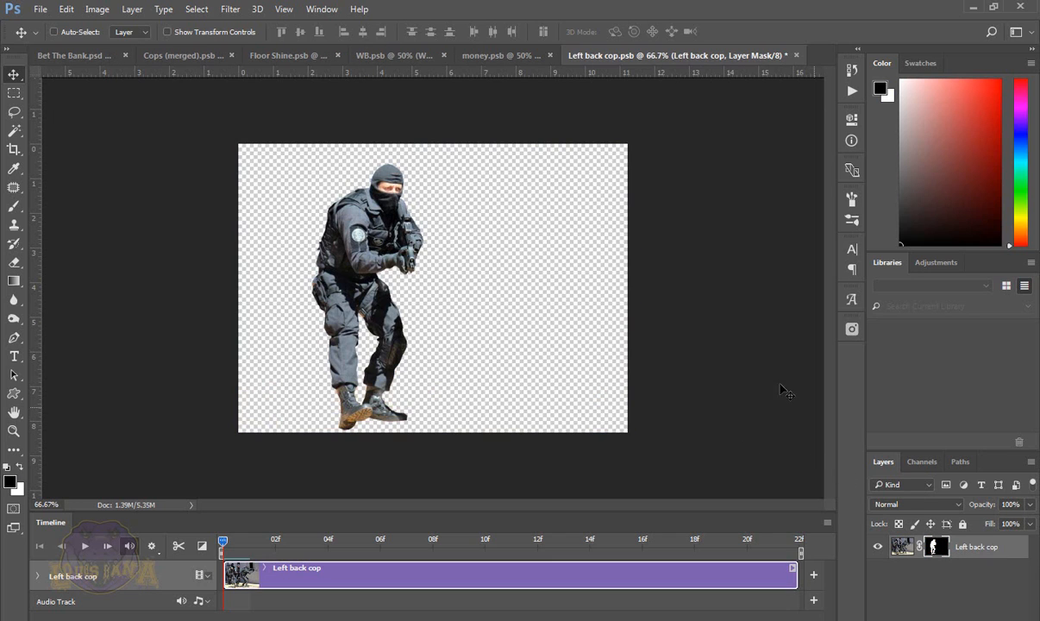
{"action": "left_click", "coordinate": [795, 56]}
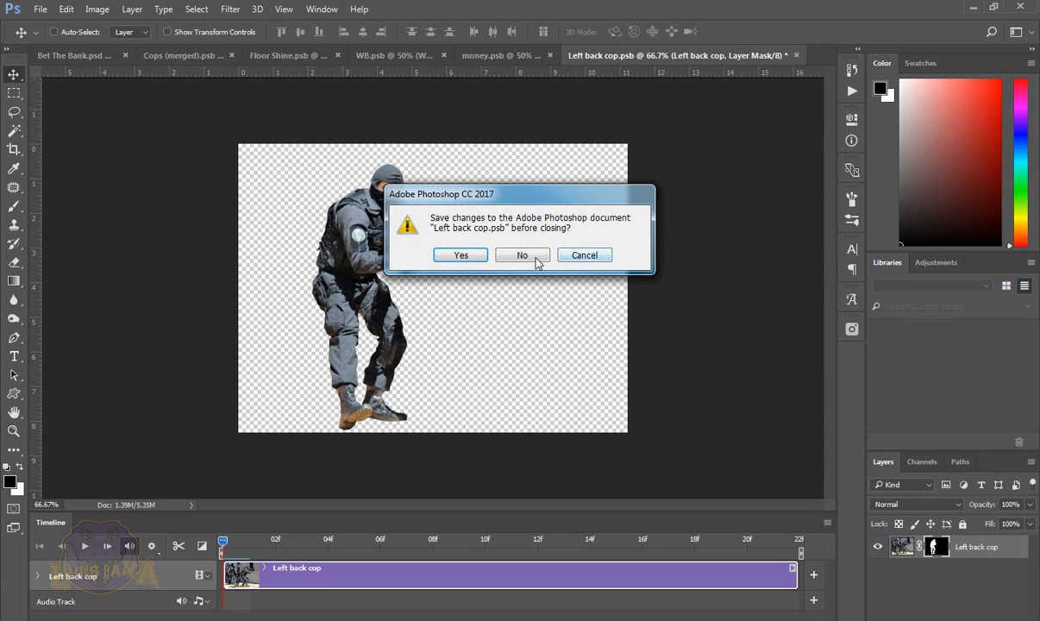
{"action": "left_click", "coordinate": [524, 255]}
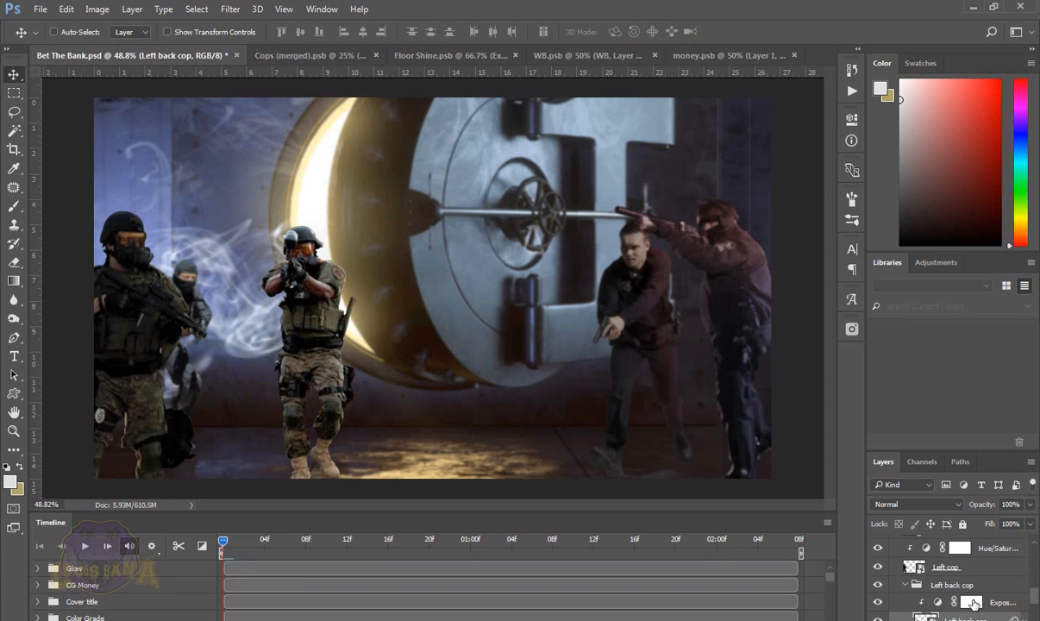
Step: Compare the Left back cop with and without its Exposure adjustment, and collapse the Left back cop group
{"action": "left_click", "coordinate": [877, 605]}
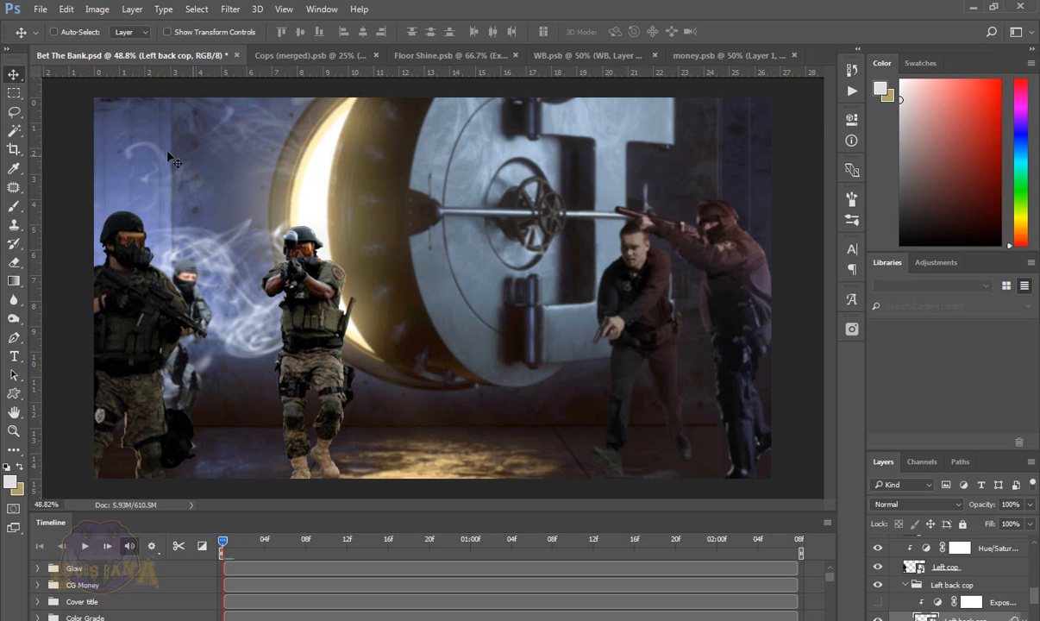
{"action": "left_click", "coordinate": [877, 603]}
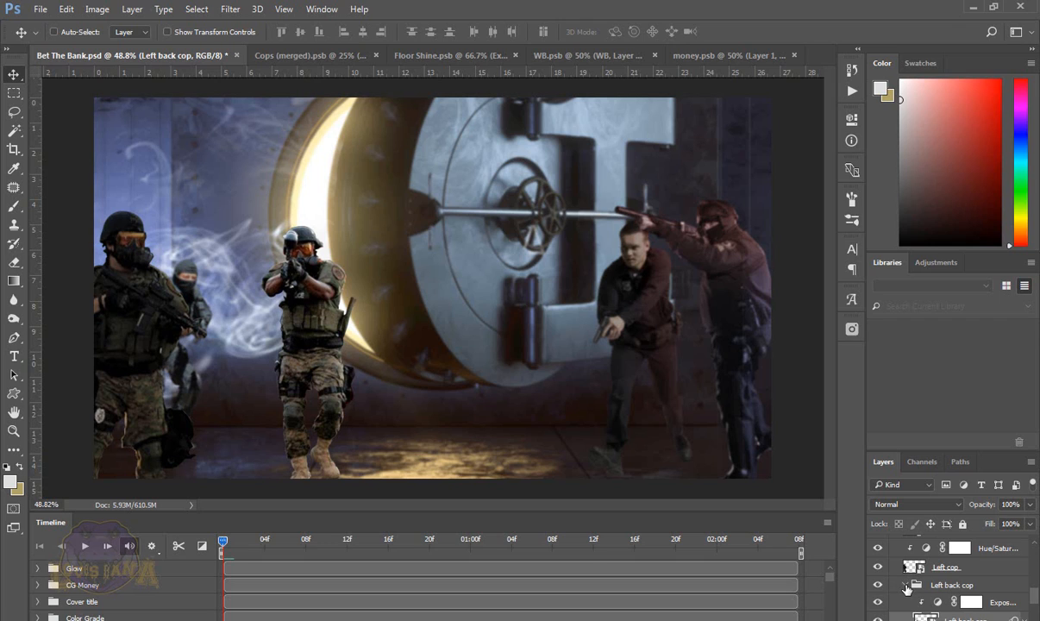
{"action": "left_click", "coordinate": [906, 588]}
{"action": "left_click", "coordinate": [905, 586]}
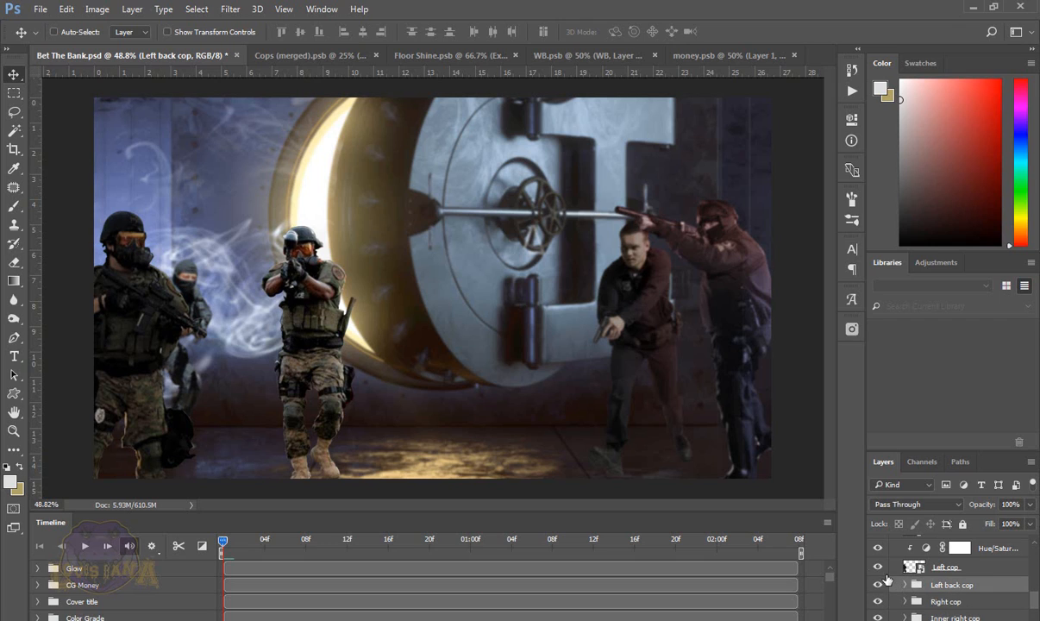
Step: Compare the composite with and without the Left cop by toggling the layer's visibility
{"action": "scroll", "coordinate": [888, 580], "scroll_direction": "up", "scroll_amount": 1}
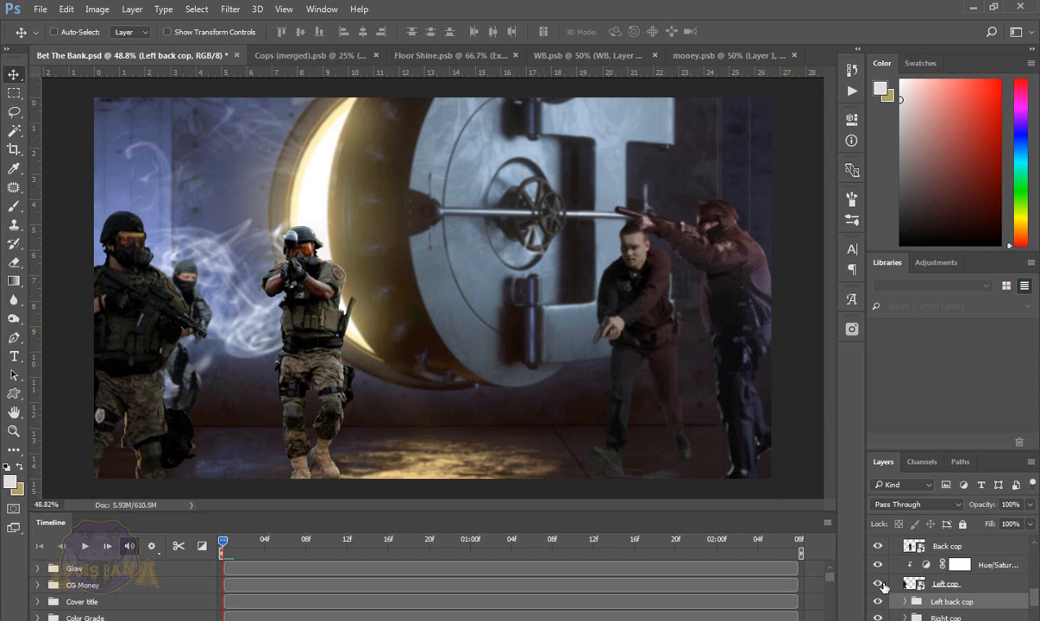
{"action": "left_click", "coordinate": [877, 586]}
{"action": "left_click", "coordinate": [877, 586]}
Step: Open the Left cop smart object, compare the cutout with its layer mask disabled, and close the source discarding changes
{"action": "double_click", "coordinate": [917, 585]}
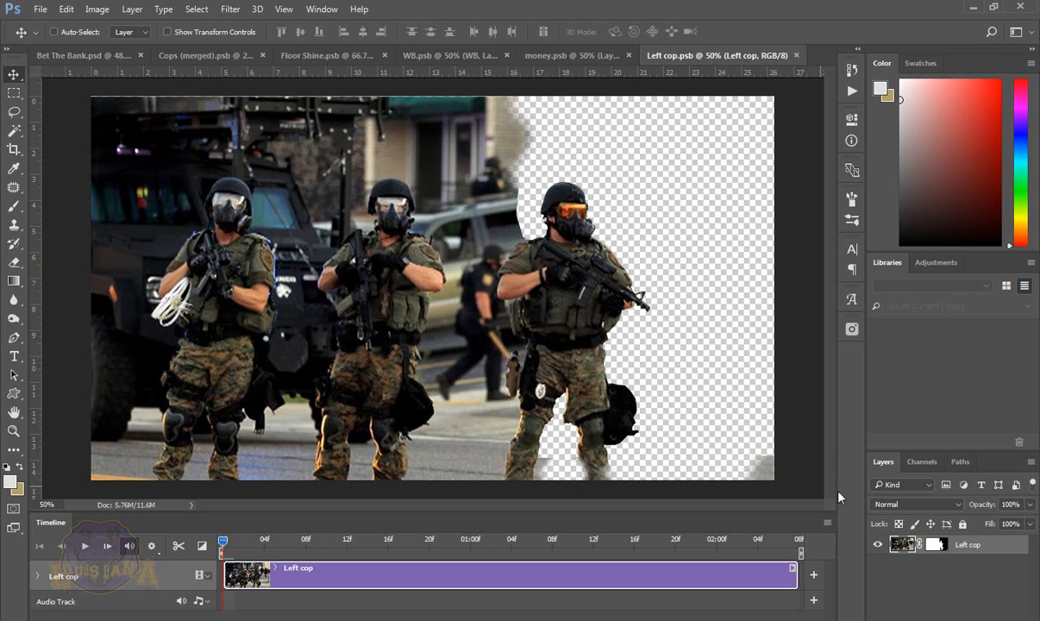
{"action": "left_click", "coordinate": [937, 547], "text": "shift"}
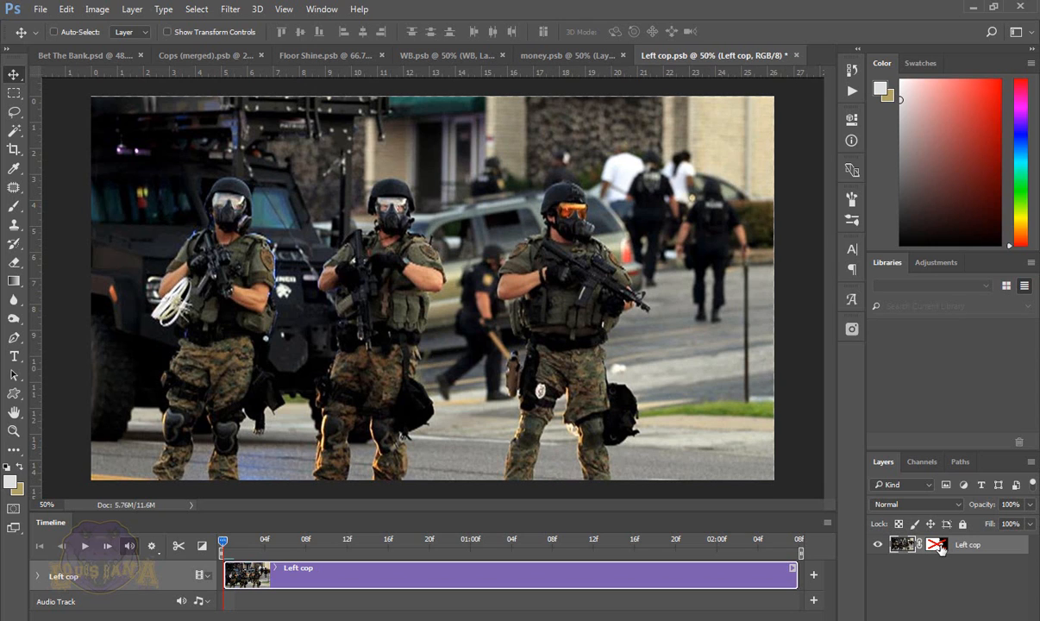
{"action": "left_click", "coordinate": [938, 546], "text": "shift"}
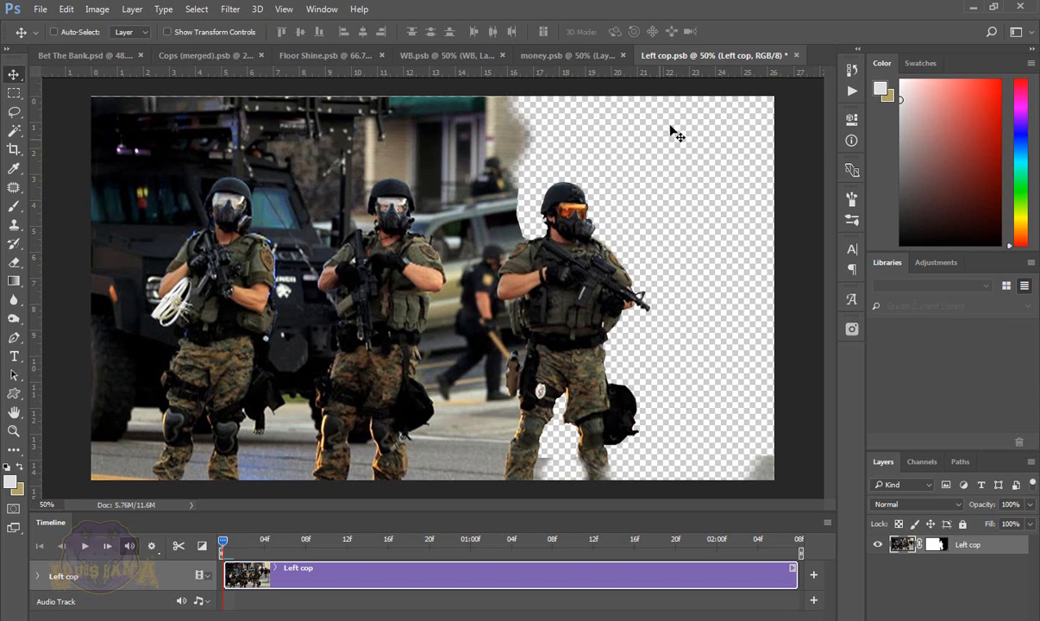
{"action": "left_click", "coordinate": [796, 56]}
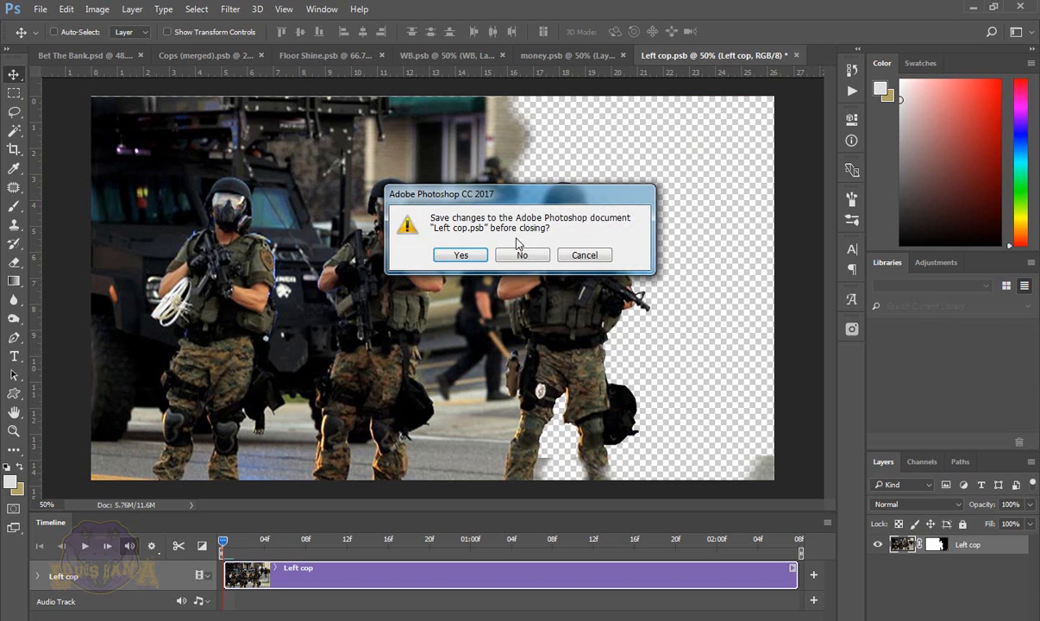
{"action": "left_click", "coordinate": [493, 242]}
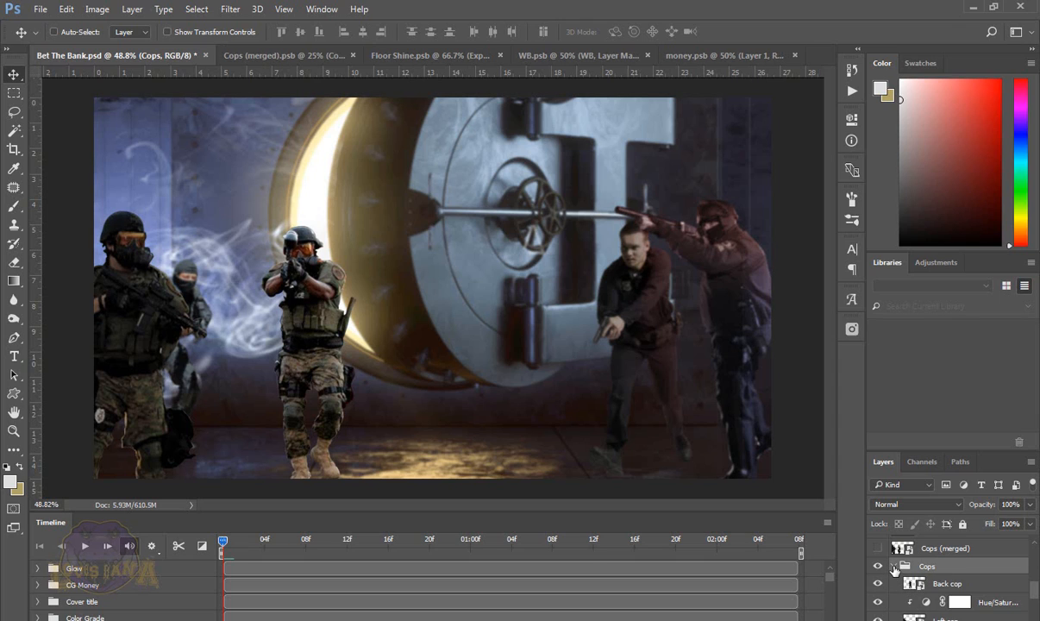
Step: Collapse and re-expand the Cops group, and compare the composite with and without the Back cop layer
{"action": "left_click", "coordinate": [894, 566]}
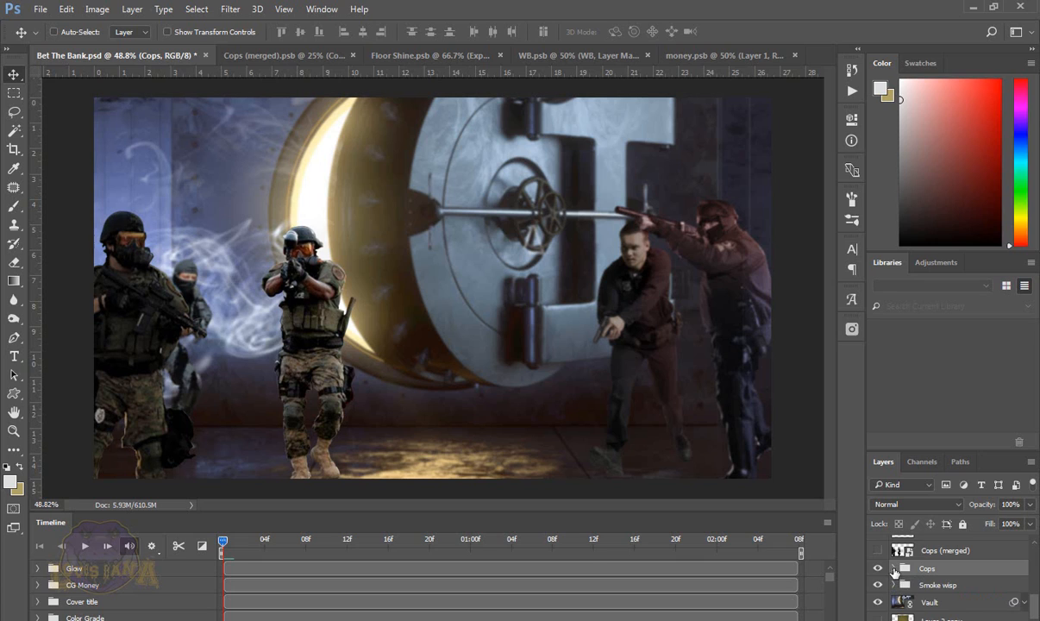
{"action": "left_click", "coordinate": [893, 568]}
{"action": "scroll", "coordinate": [959, 600], "scroll_direction": "down", "scroll_amount": 1}
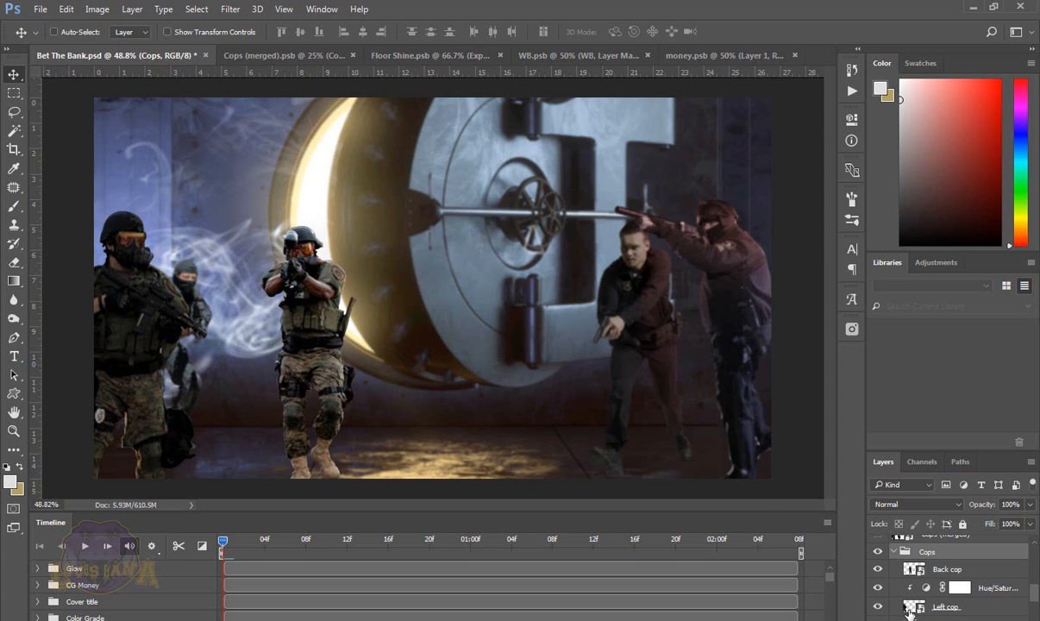
{"action": "left_click", "coordinate": [878, 569]}
{"action": "left_click", "coordinate": [878, 569]}
Step: Open the Back cop smart object, disable its layer mask, and examine the masked officer beside the fence up close
{"action": "double_click", "coordinate": [917, 571]}
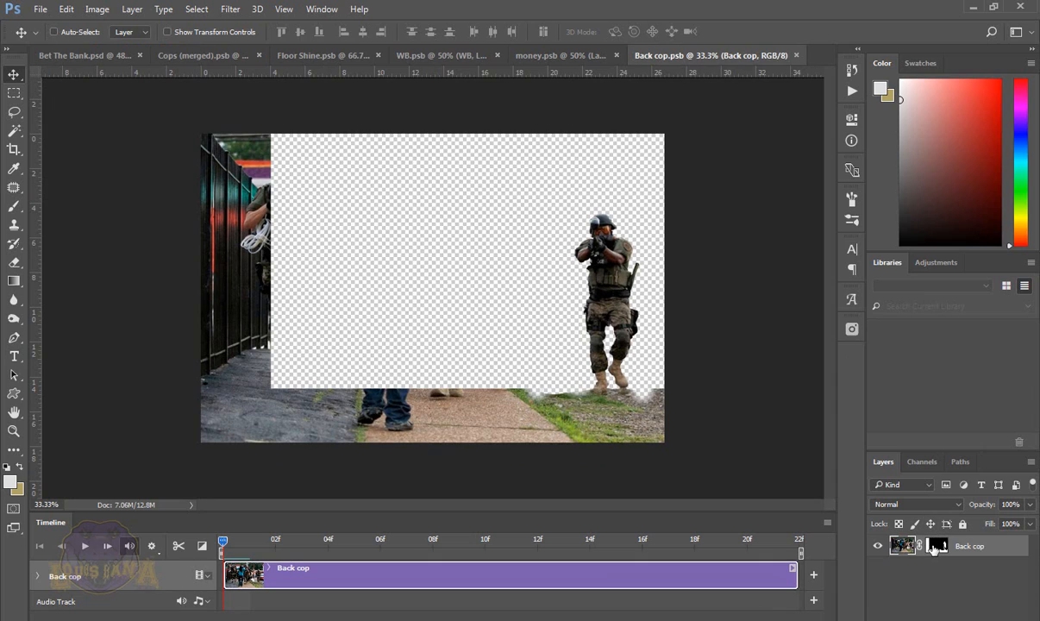
{"action": "left_click", "coordinate": [937, 548], "text": "shift"}
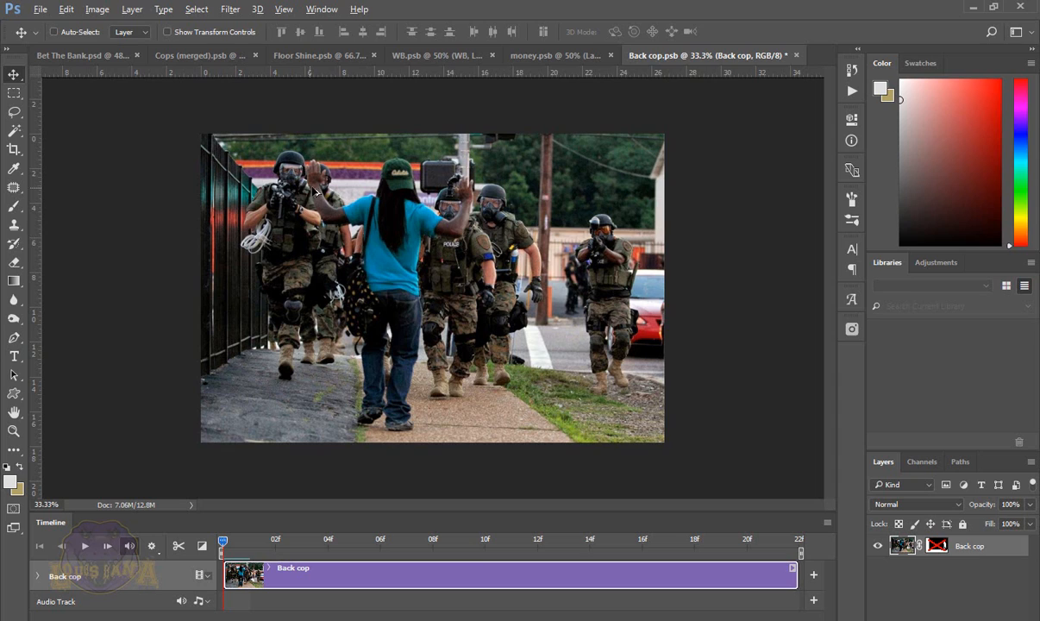
{"action": "scroll", "coordinate": [302, 201], "scroll_direction": "up", "scroll_amount": 7}
{"action": "scroll", "coordinate": [301, 201], "scroll_direction": "up", "scroll_amount": 4}
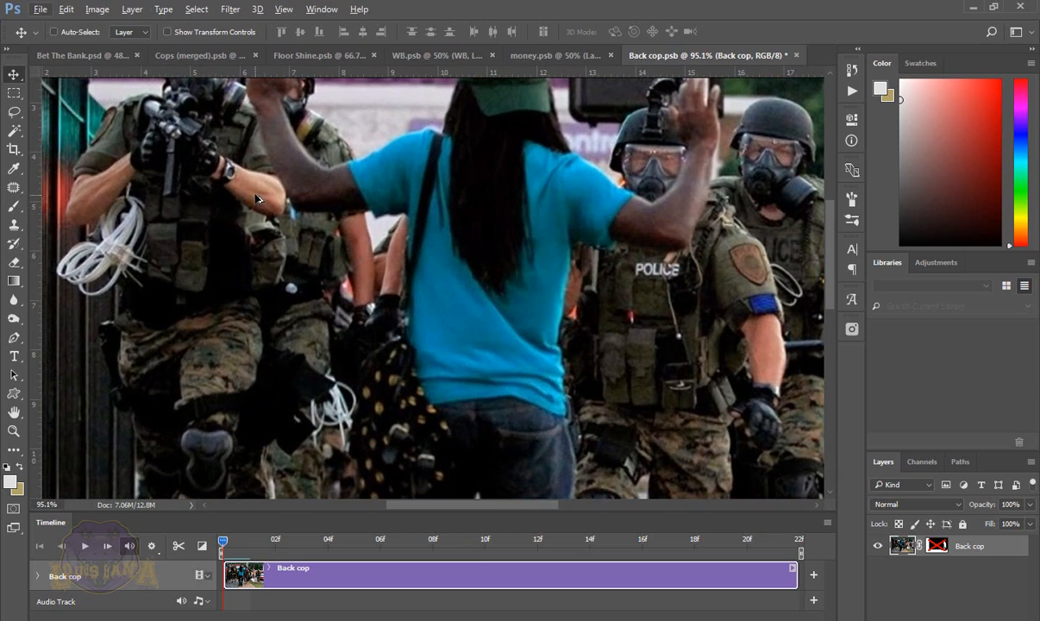
{"action": "left_click_drag", "start_coordinate": [339, 281], "coordinate": [454, 398]}
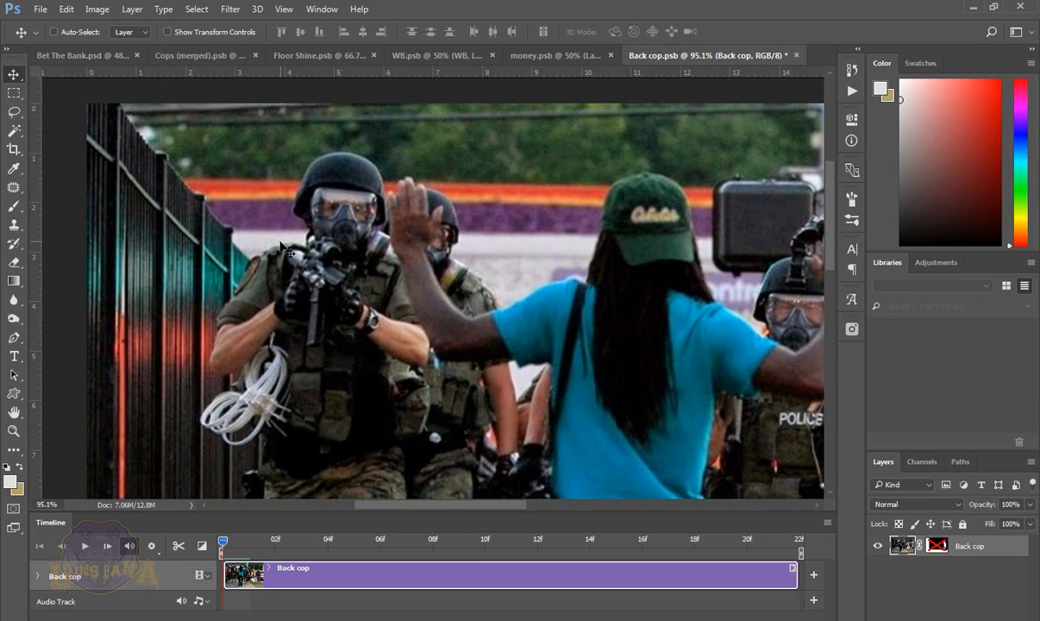
Step: Activate the Clone Stamp tool and set its brush size to 25 for retouching around the raised arm beside the fence-side officer
{"action": "left_click", "coordinate": [16, 225]}
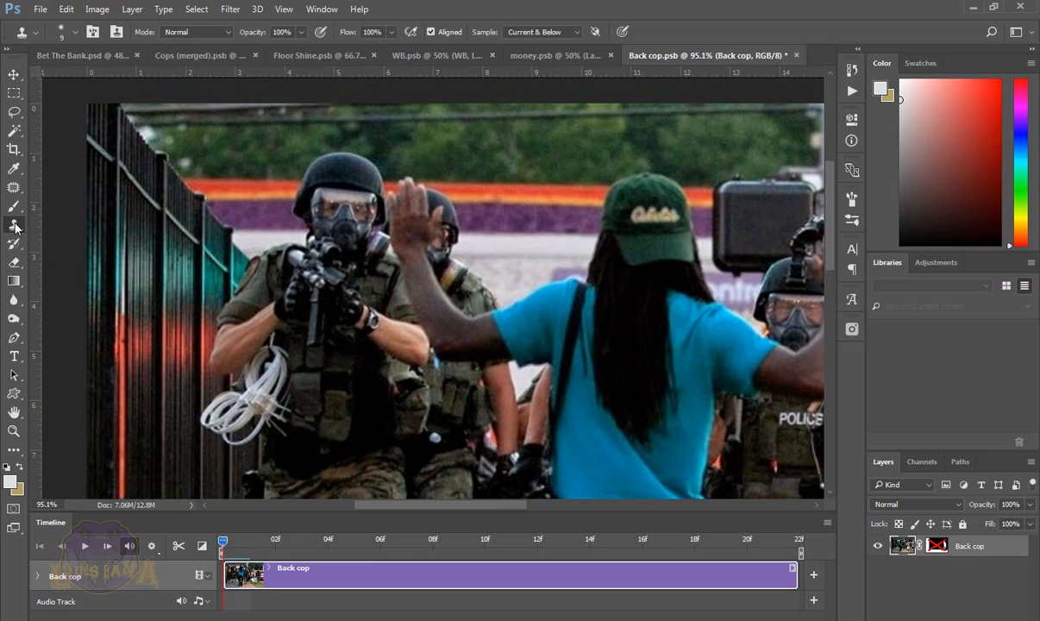
{"action": "right_click", "coordinate": [16, 225]}
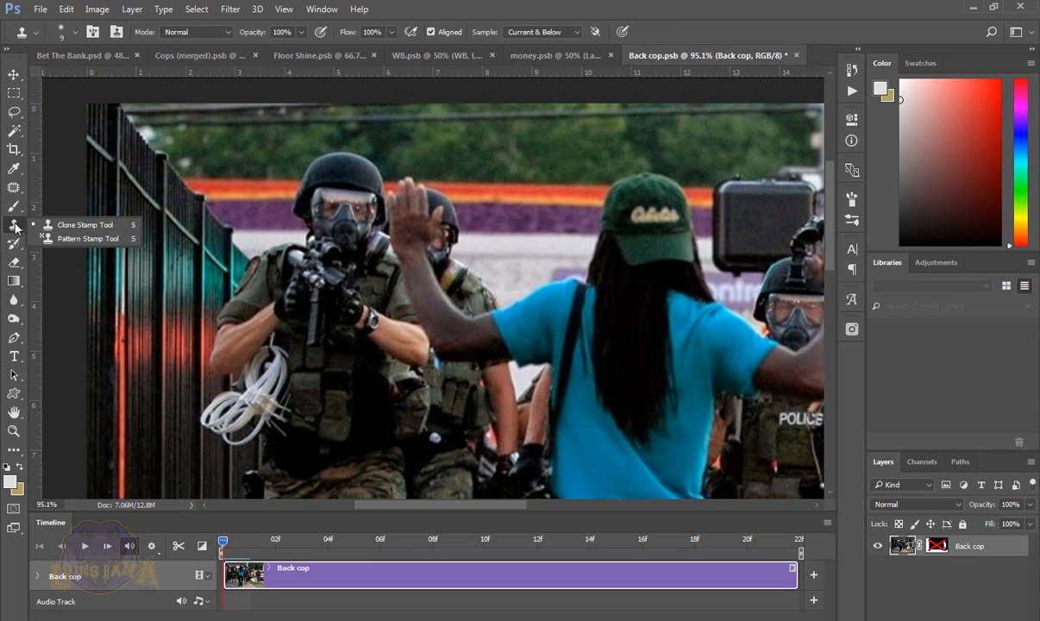
{"action": "left_click", "coordinate": [84, 224]}
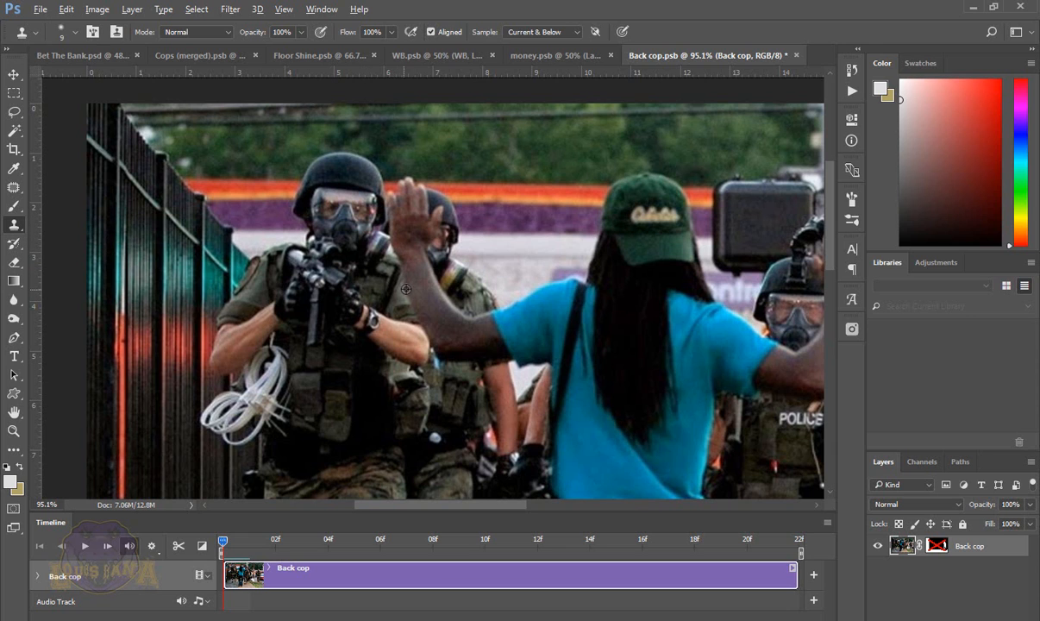
{"action": "scroll", "coordinate": [405, 289], "scroll_direction": "up", "scroll_amount": 3}
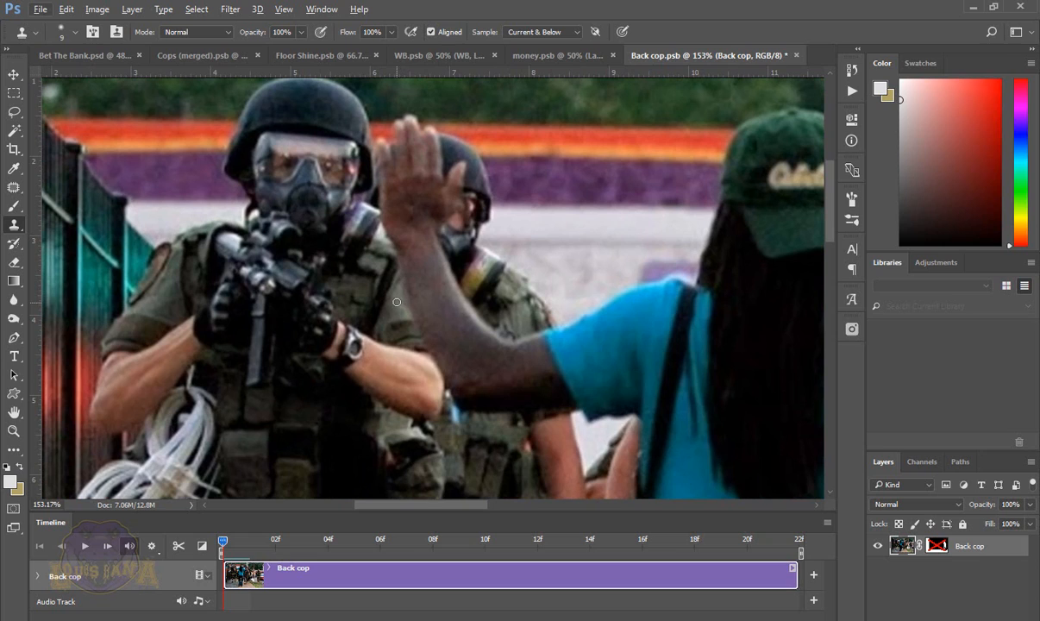
{"action": "key", "text": "bracketright"}
{"action": "key", "text": "bracketright"}
{"action": "key", "text": "bracketright"}
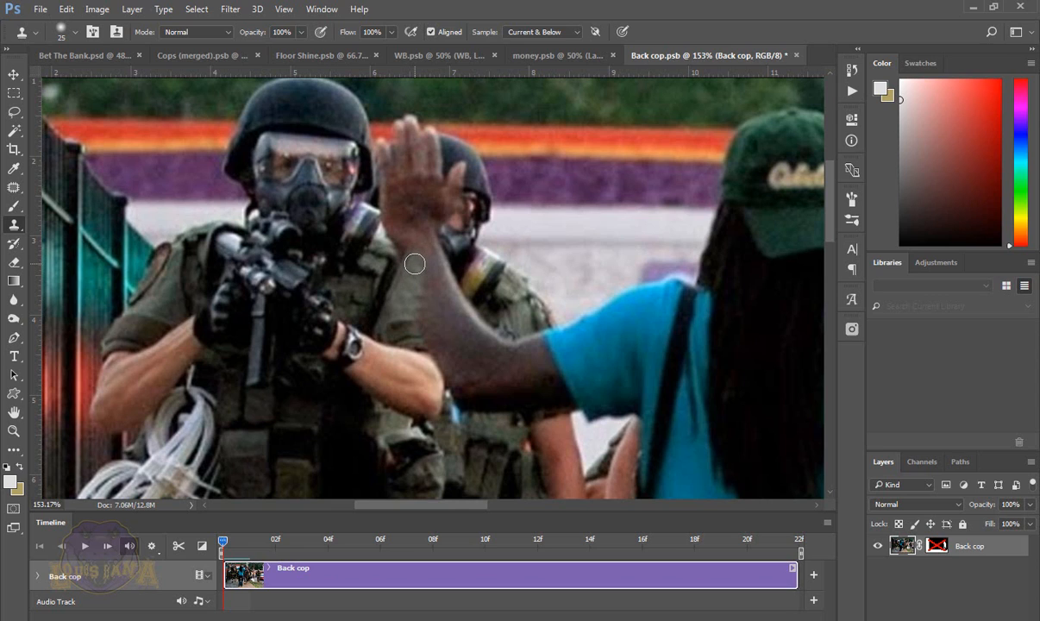
Step: Reduce the Clone Stamp brush to 9 and clone sampled sleeve fabric over the edge of the raised arm covering the fence-side officer
{"action": "key", "text": "bracketleft"}
{"action": "key", "text": "bracketleft"}
{"action": "key", "text": "bracketleft"}
{"action": "key", "text": "bracketleft"}
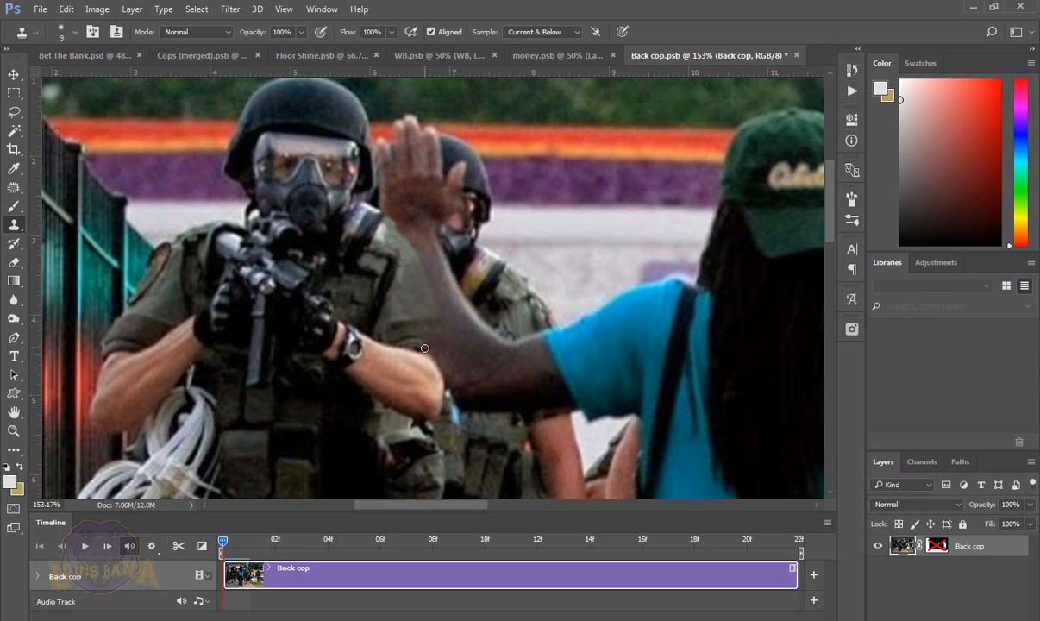
{"action": "left_click", "coordinate": [390, 313], "text": "alt"}
{"action": "left_click", "coordinate": [417, 329]}
Step: Examine the cloned sleeve and the other officers across the Back cop source photo, and close the source discarding the changes
{"action": "scroll", "coordinate": [458, 398], "scroll_direction": "down", "scroll_amount": 3}
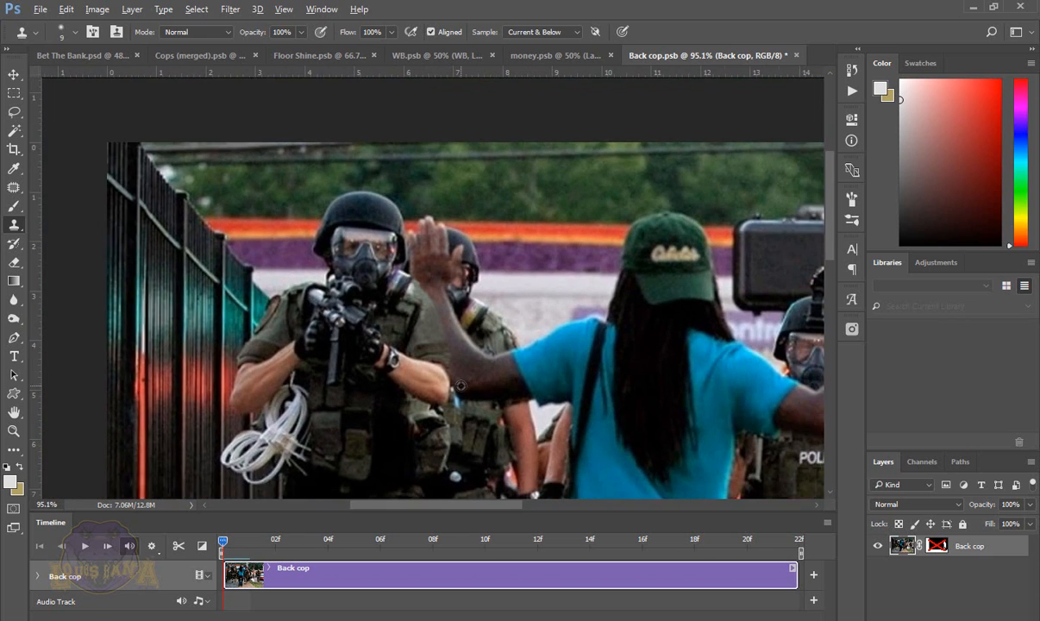
{"action": "scroll", "coordinate": [461, 390], "scroll_direction": "up", "scroll_amount": 3}
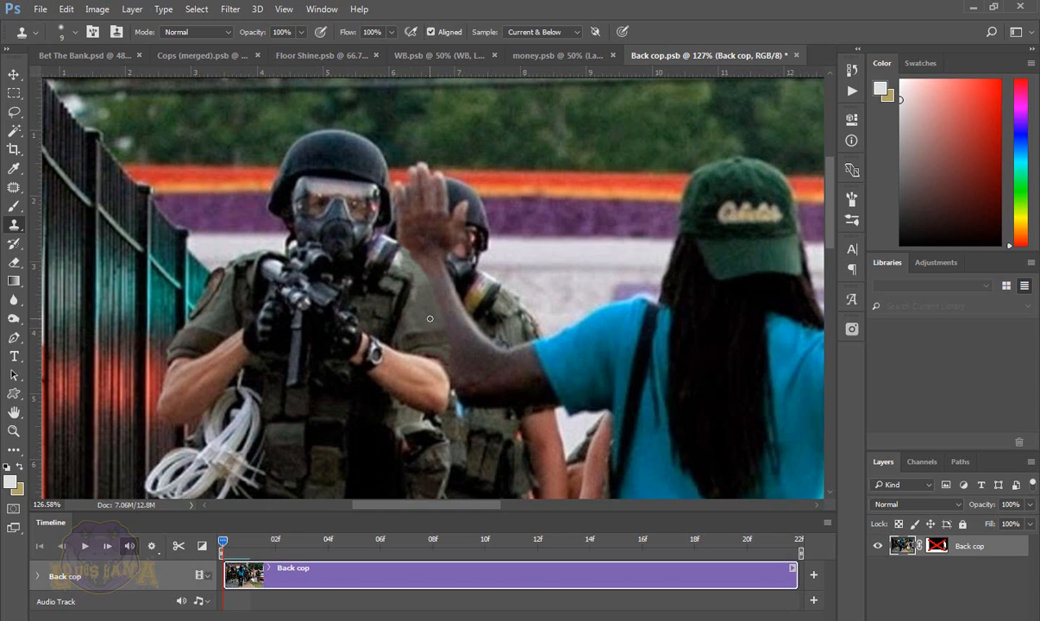
{"action": "scroll", "coordinate": [407, 302], "scroll_direction": "down", "scroll_amount": 3}
{"action": "scroll", "coordinate": [423, 341], "scroll_direction": "down", "scroll_amount": 2}
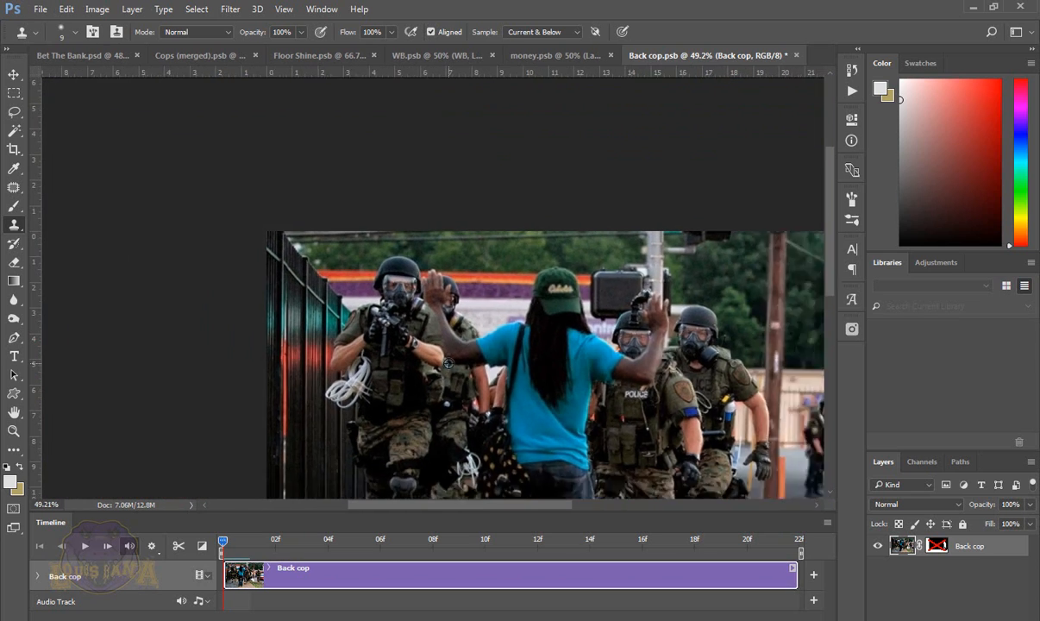
{"action": "scroll", "coordinate": [284, 190], "scroll_direction": "up", "scroll_amount": 4}
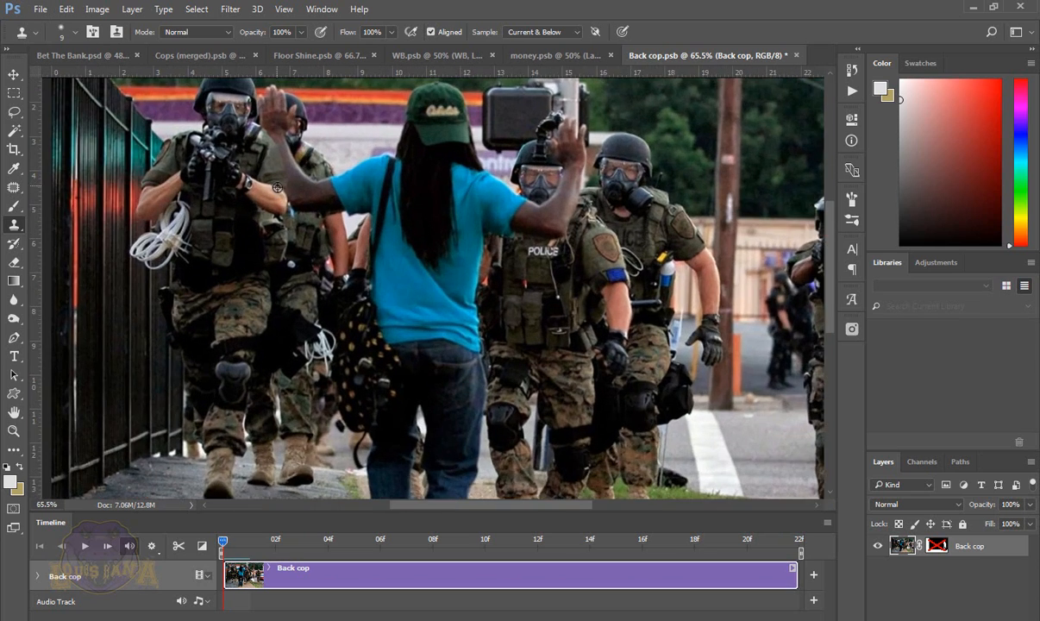
{"action": "scroll", "coordinate": [267, 170], "scroll_direction": "up", "scroll_amount": 3}
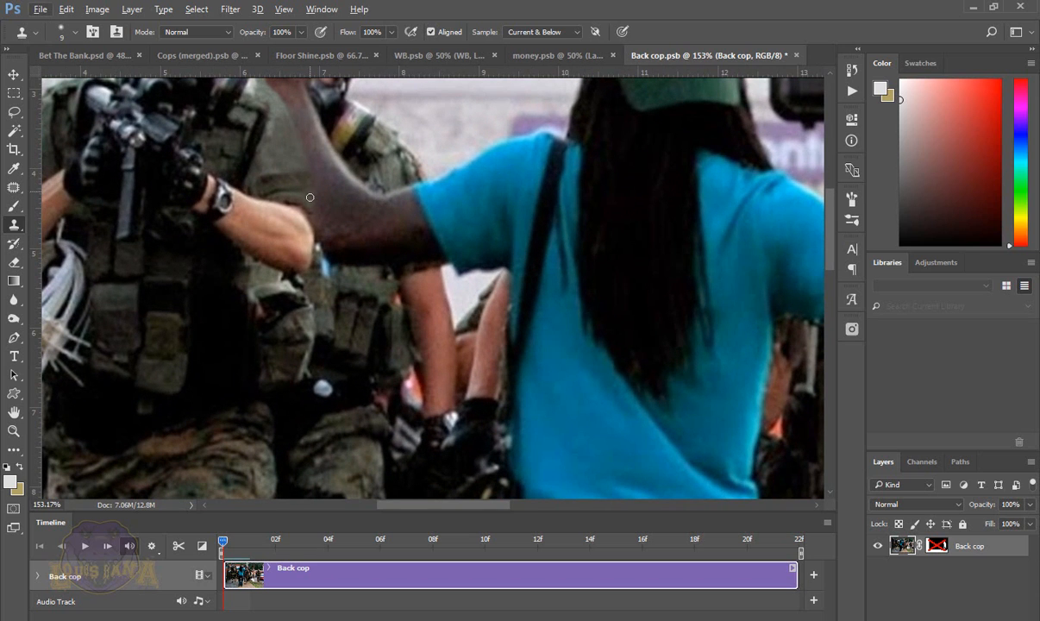
{"action": "scroll", "coordinate": [308, 242], "scroll_direction": "down", "scroll_amount": 2}
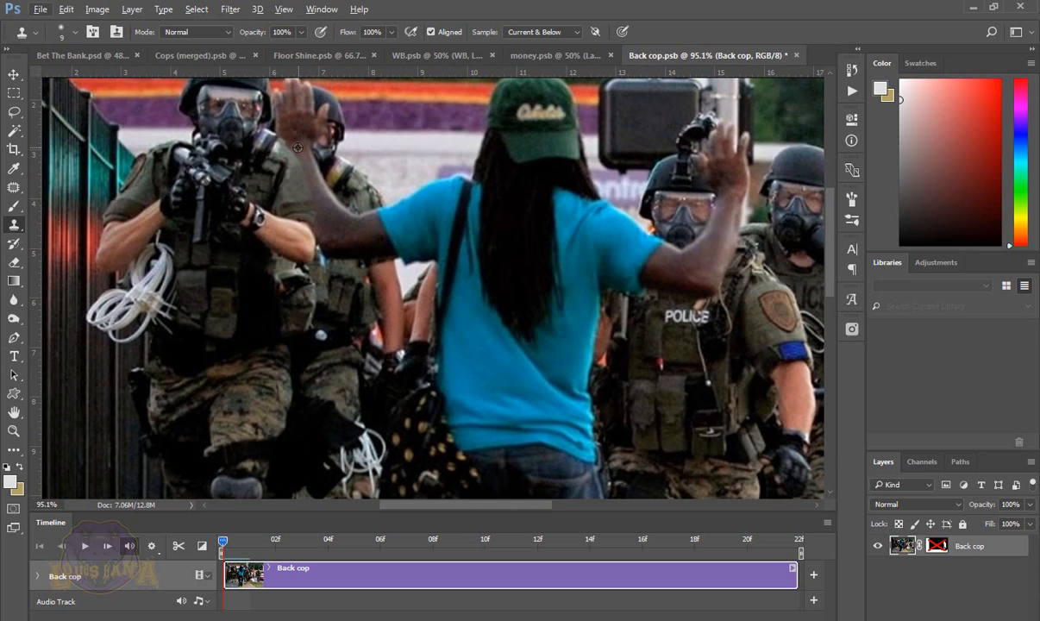
{"action": "scroll", "coordinate": [291, 228], "scroll_direction": "down", "scroll_amount": 3}
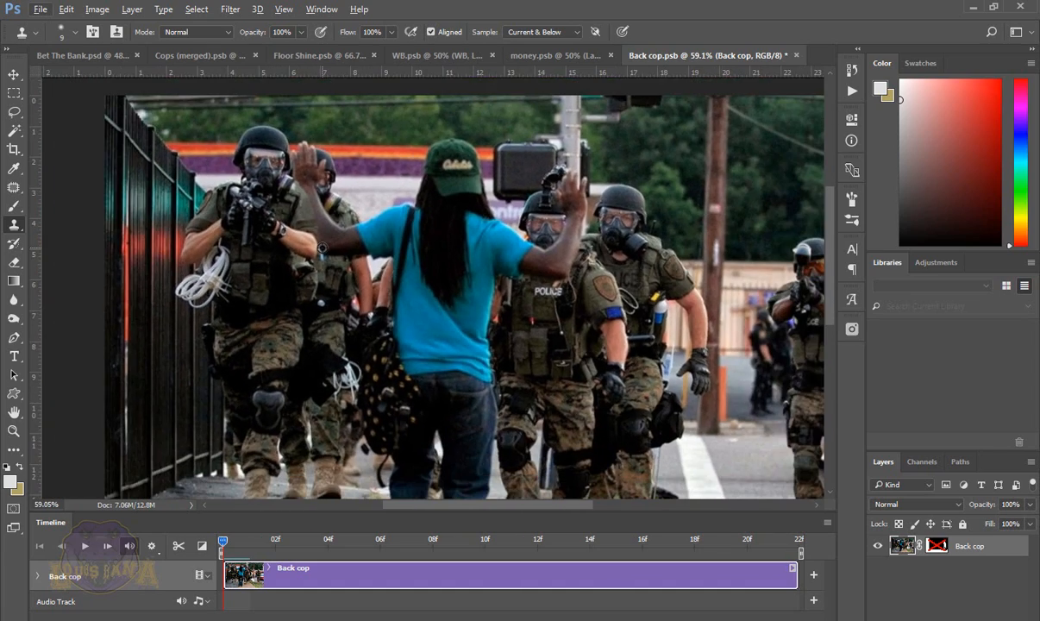
{"action": "scroll", "coordinate": [653, 248], "scroll_direction": "up", "scroll_amount": 3}
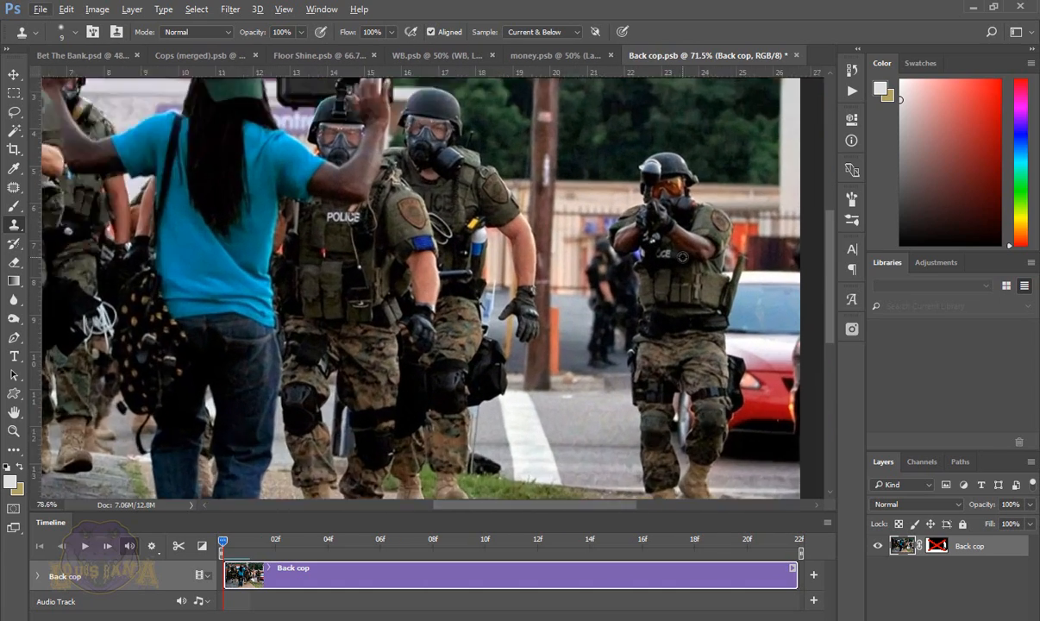
{"action": "scroll", "coordinate": [677, 247], "scroll_direction": "down", "scroll_amount": 1}
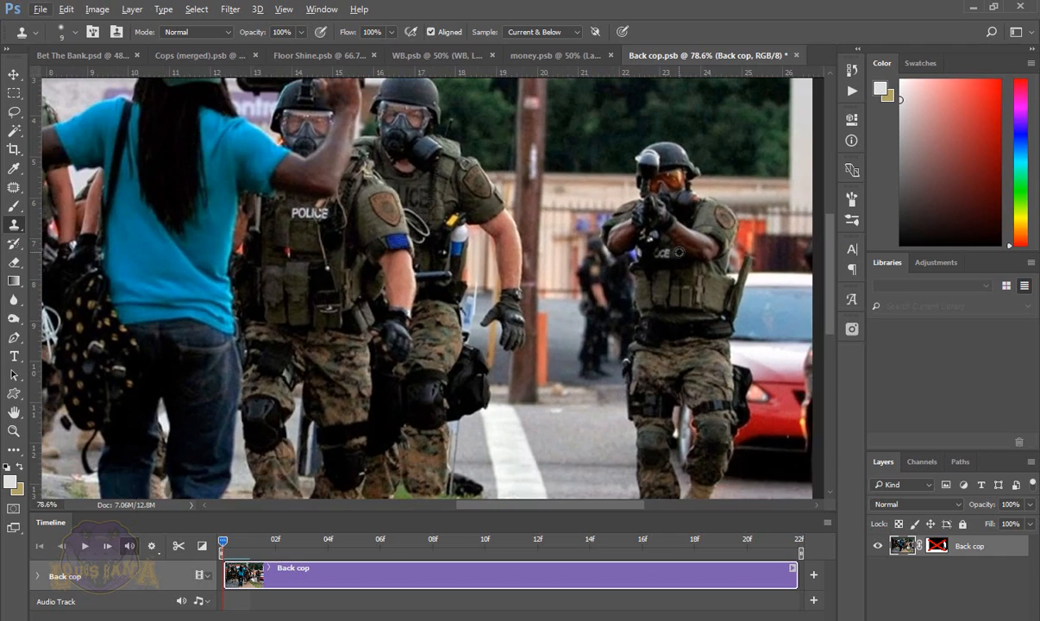
{"action": "scroll", "coordinate": [678, 287], "scroll_direction": "down", "scroll_amount": 1}
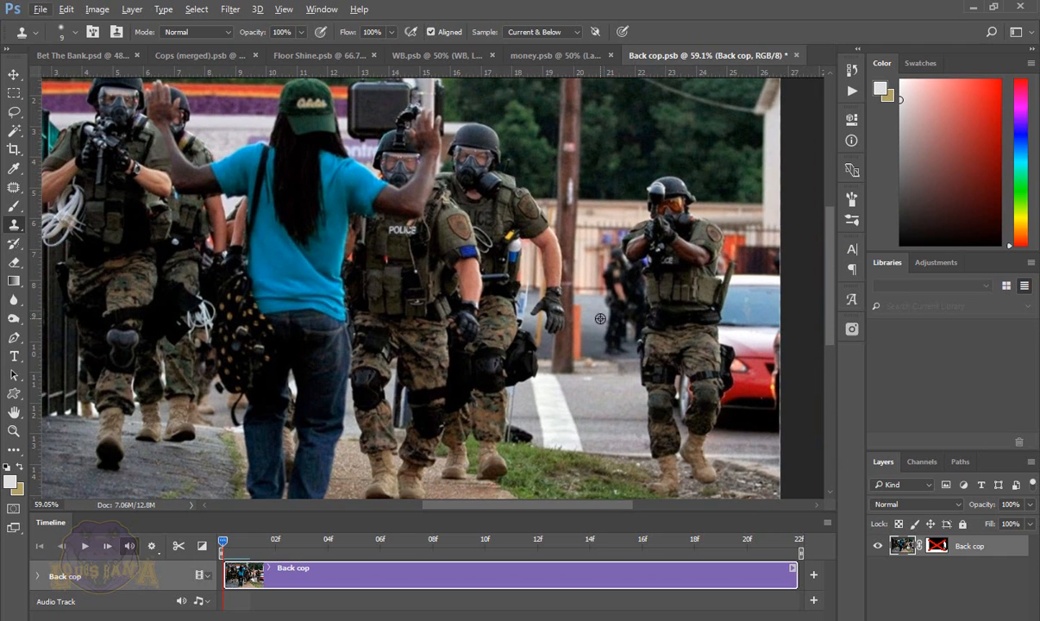
{"action": "scroll", "coordinate": [670, 303], "scroll_direction": "up", "scroll_amount": 3}
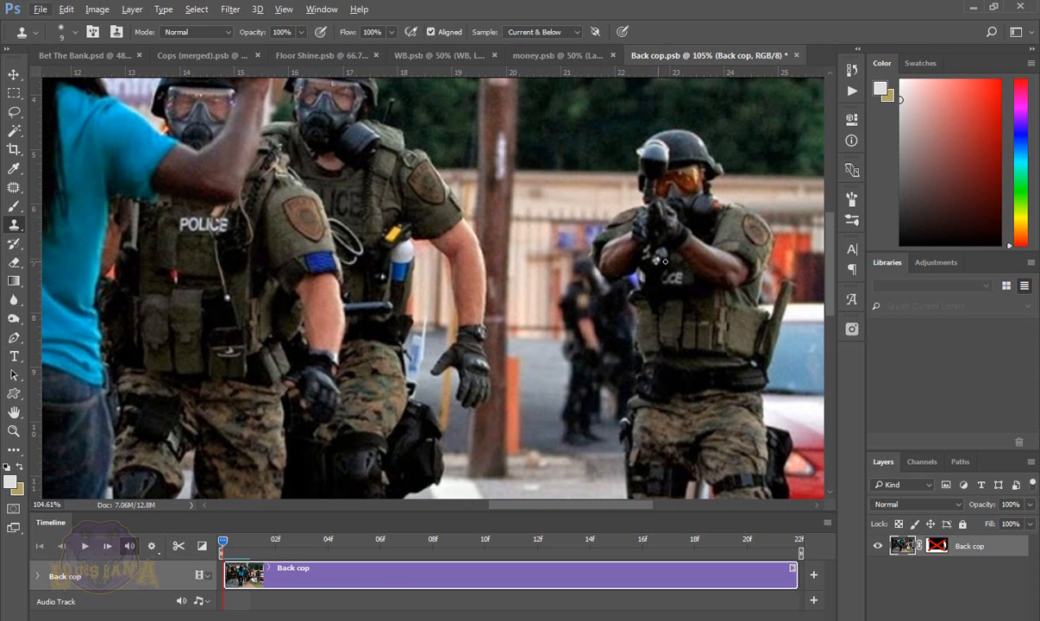
{"action": "scroll", "coordinate": [664, 305], "scroll_direction": "down", "scroll_amount": 3}
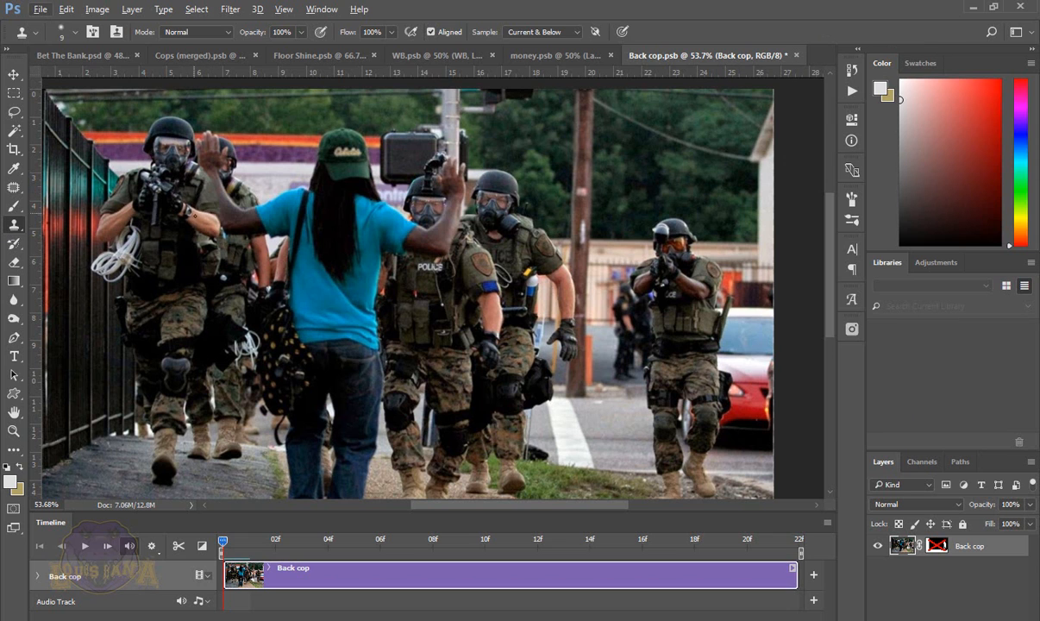
{"action": "scroll", "coordinate": [195, 205], "scroll_direction": "up", "scroll_amount": 5}
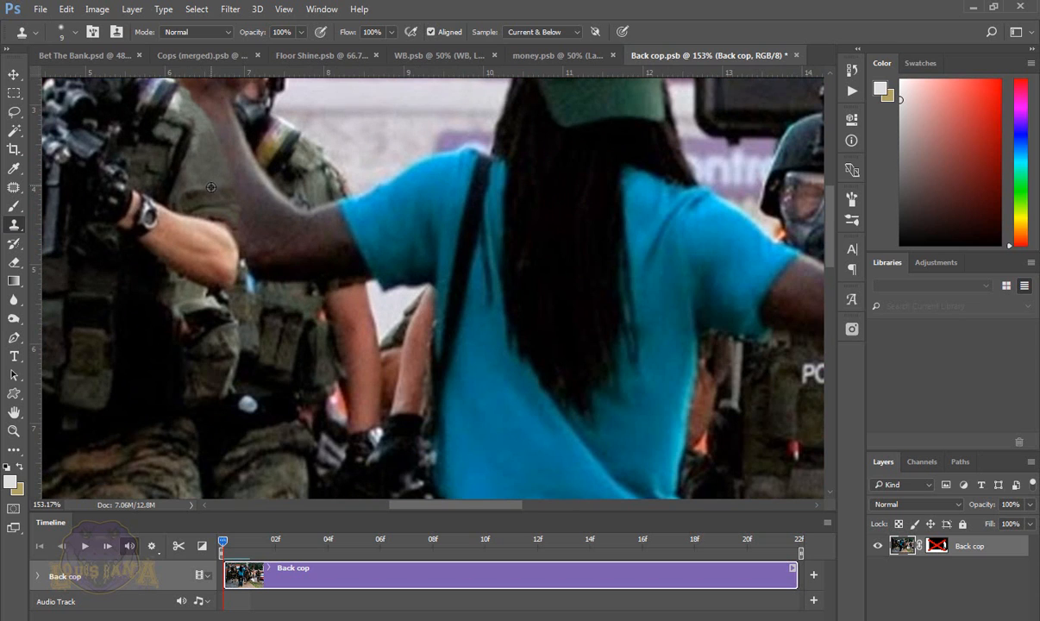
{"action": "scroll", "coordinate": [211, 187], "scroll_direction": "down", "scroll_amount": 3}
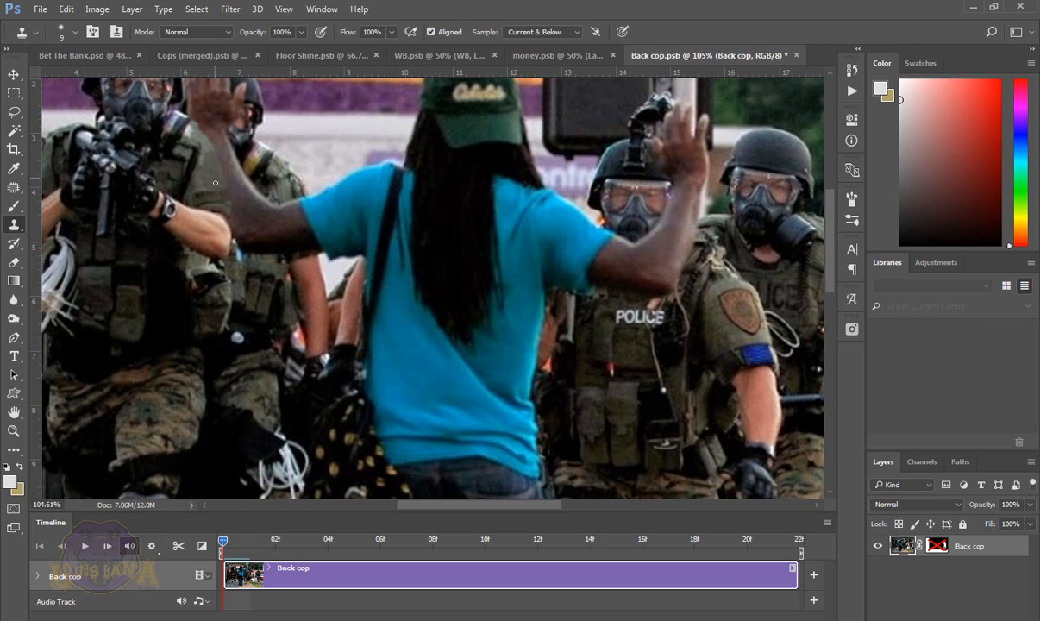
{"action": "key", "text": "ctrl+w"}
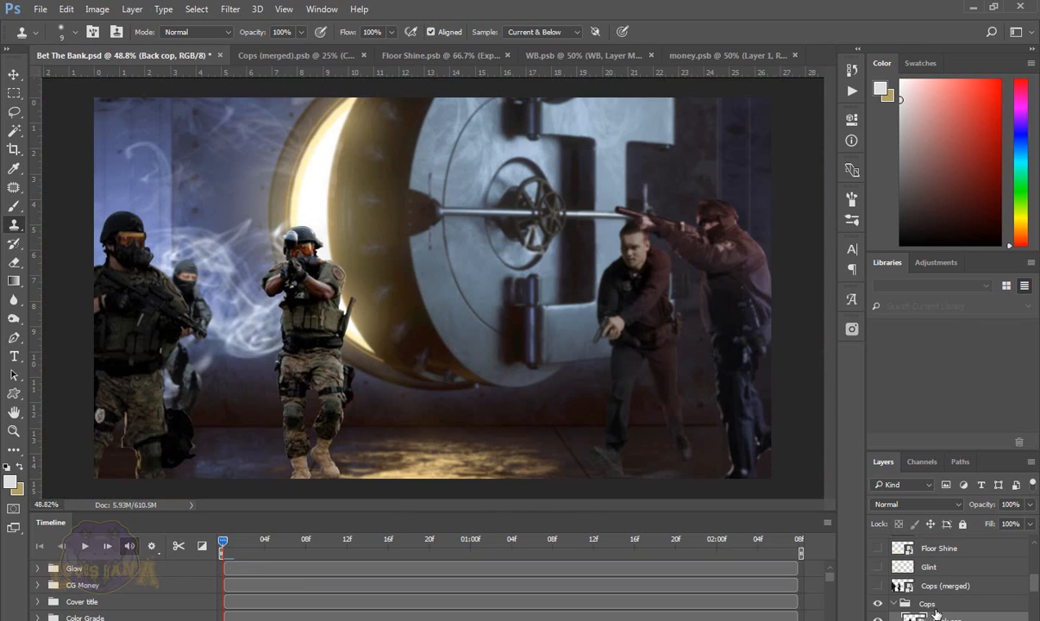
Step: Collapse and lock the Cops group, and replace it in the composite by hiding it and showing the Cops (merged) layer
{"action": "left_click", "coordinate": [894, 606]}
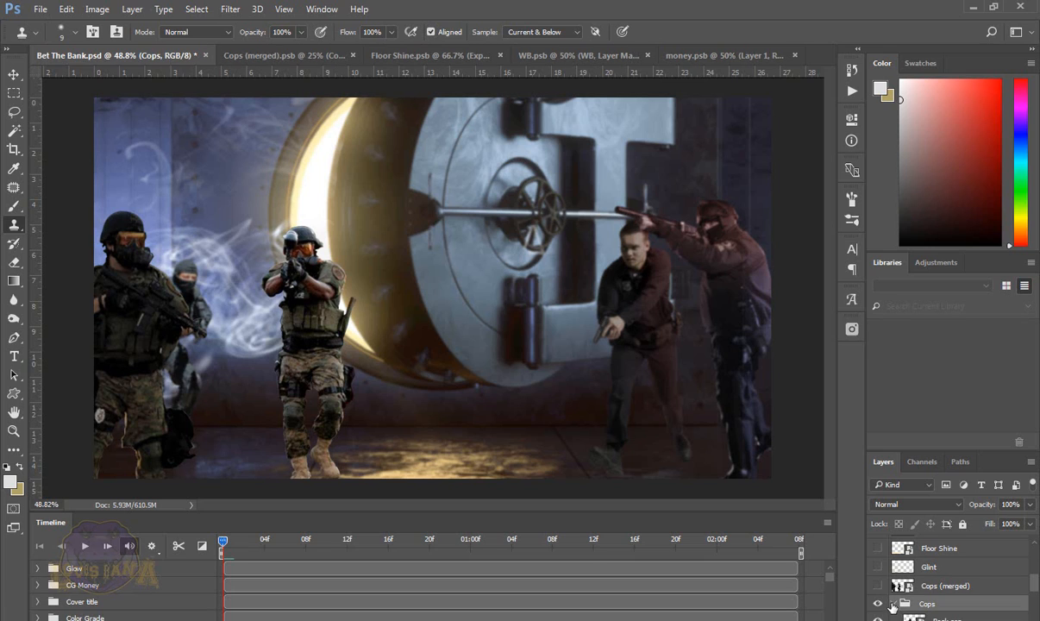
{"action": "left_click", "coordinate": [893, 603]}
{"action": "left_click", "coordinate": [961, 524]}
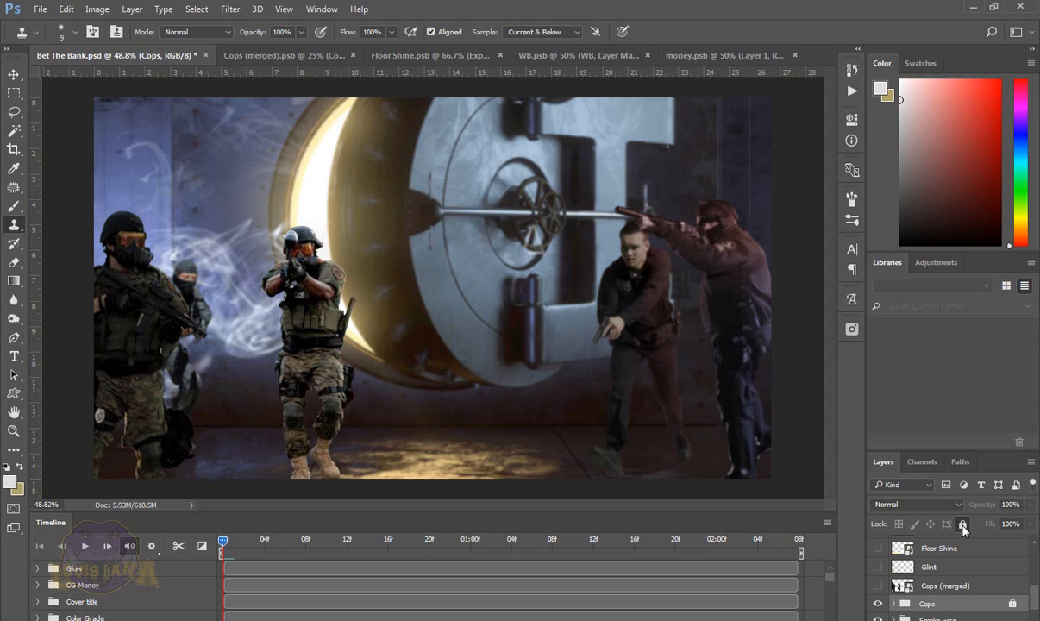
{"action": "left_click", "coordinate": [878, 603]}
{"action": "left_click", "coordinate": [878, 585]}
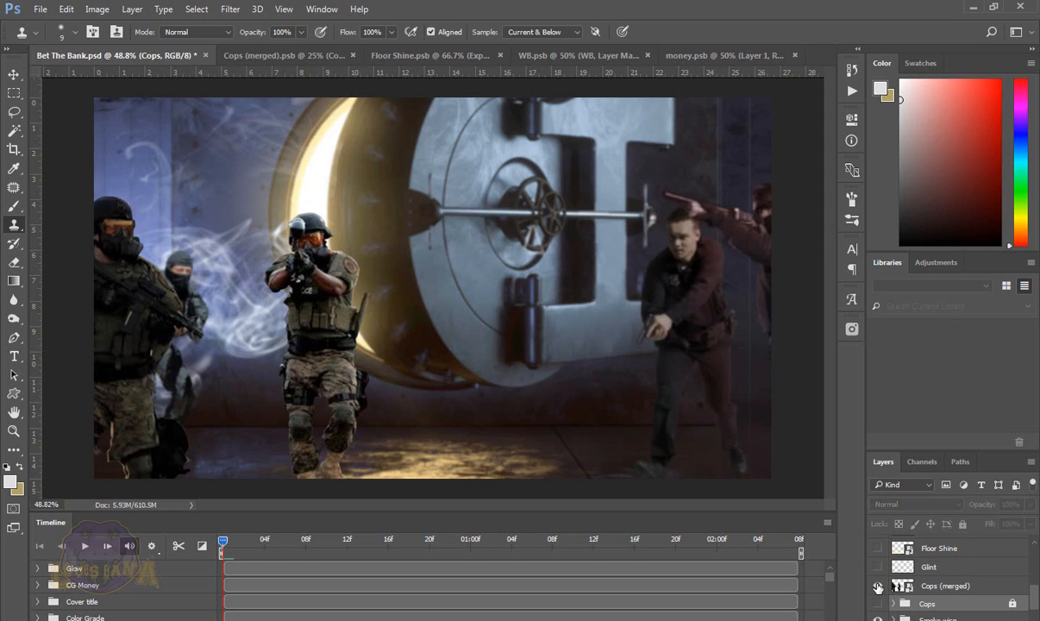
Step: Try scaling the Cops (merged) layer down to about 58% with Free Transform, and cancel the transform
{"action": "left_click", "coordinate": [991, 587]}
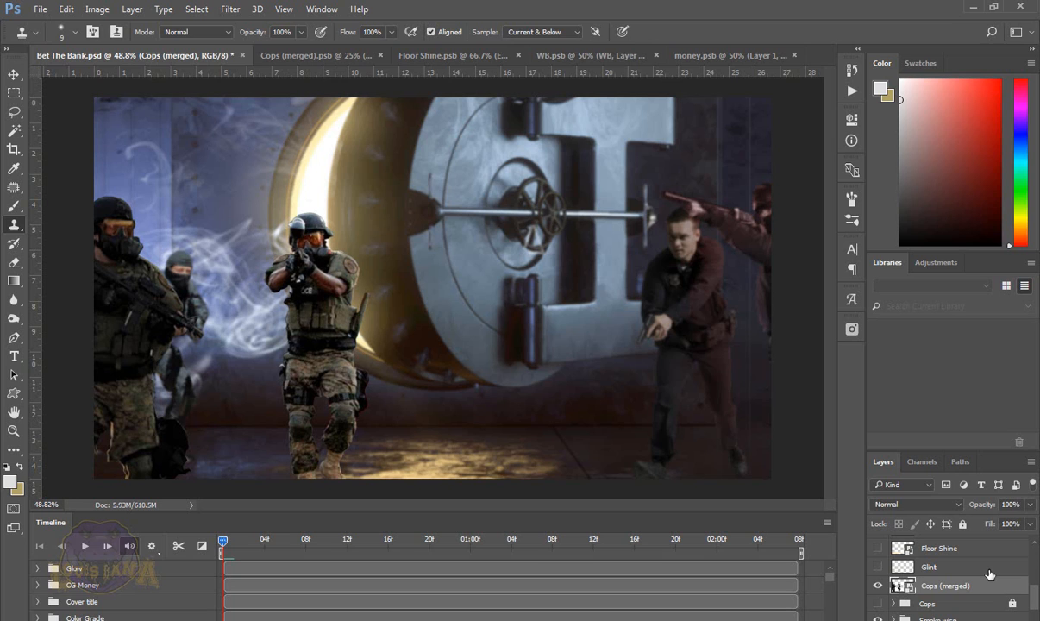
{"action": "key", "text": "ctrl+t"}
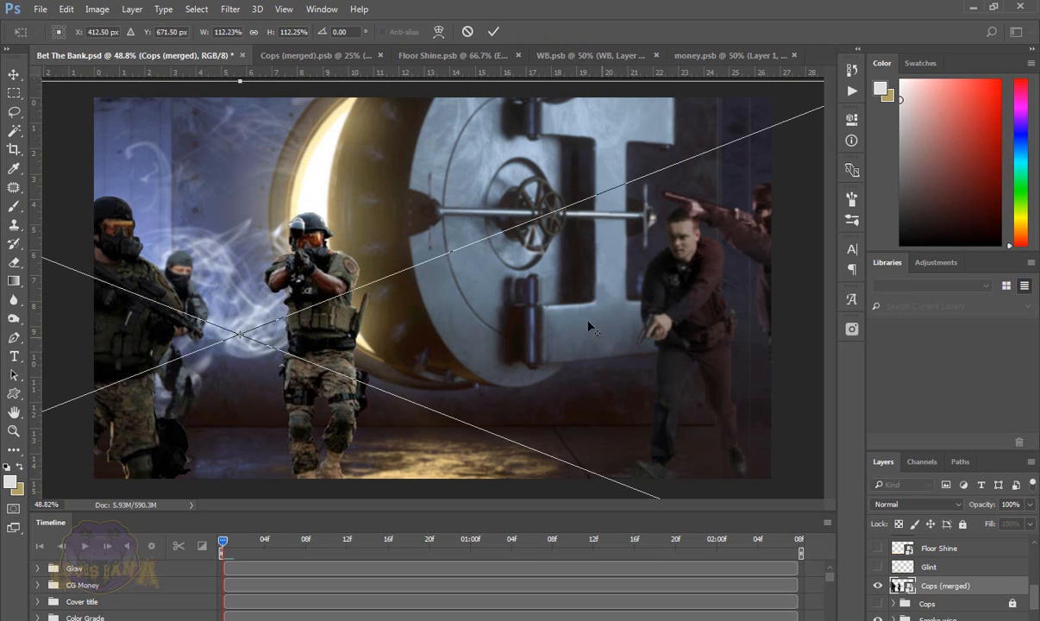
{"action": "scroll", "coordinate": [589, 327], "scroll_direction": "down", "scroll_amount": 3}
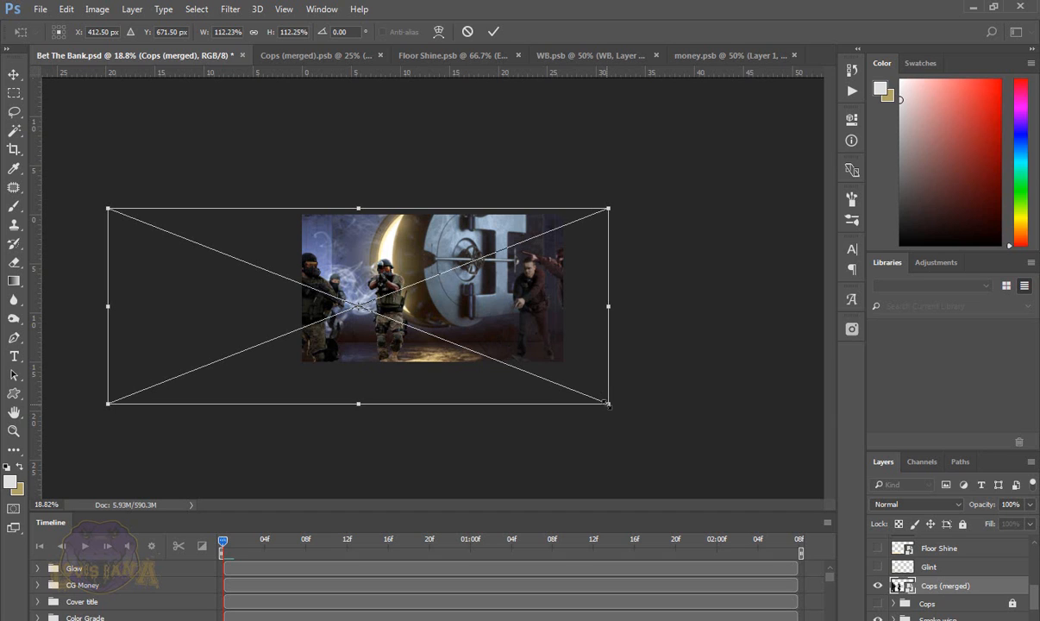
{"action": "left_click_drag", "start_coordinate": [608, 403], "coordinate": [490, 347]}
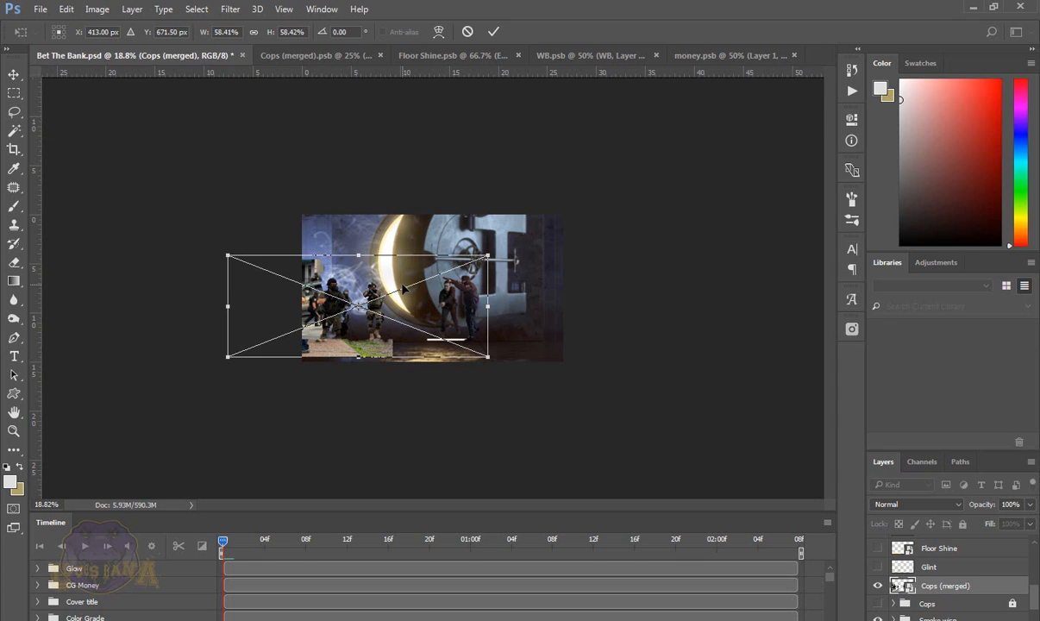
{"action": "left_click", "coordinate": [467, 31]}
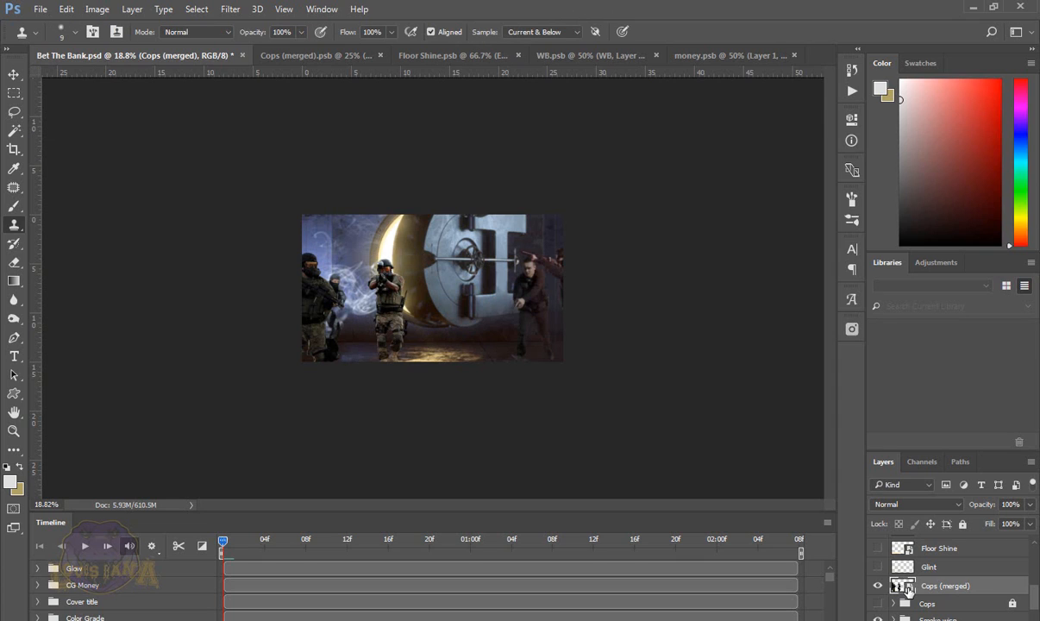
Step: View the source contents of the Cops (merged) smart object, and try scaling the layer down once more in the Bet The Bank composite
{"action": "double_click", "coordinate": [908, 588]}
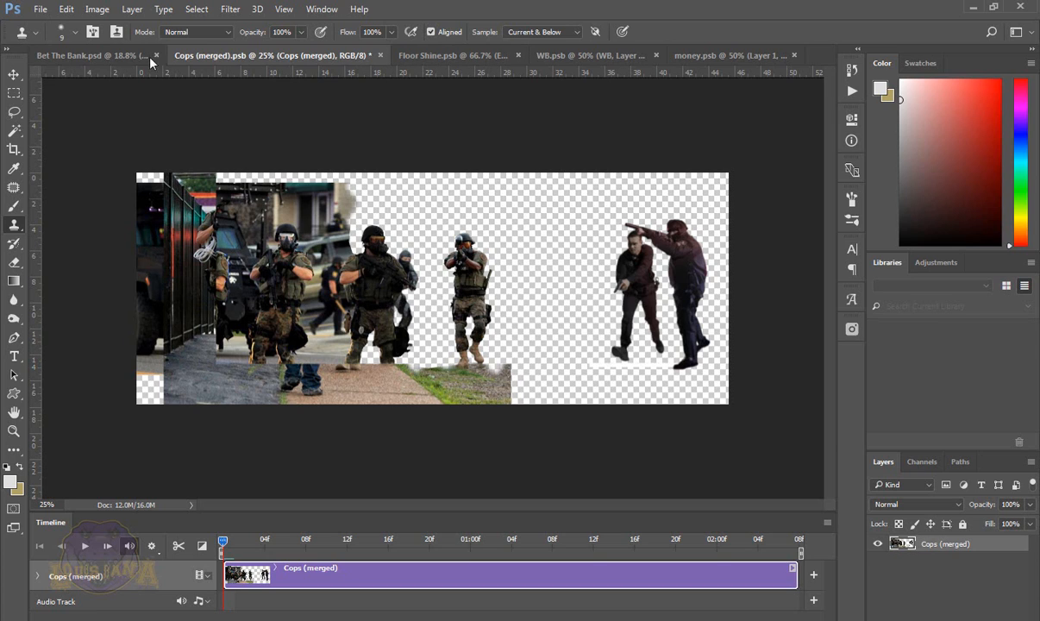
{"action": "left_click", "coordinate": [96, 54]}
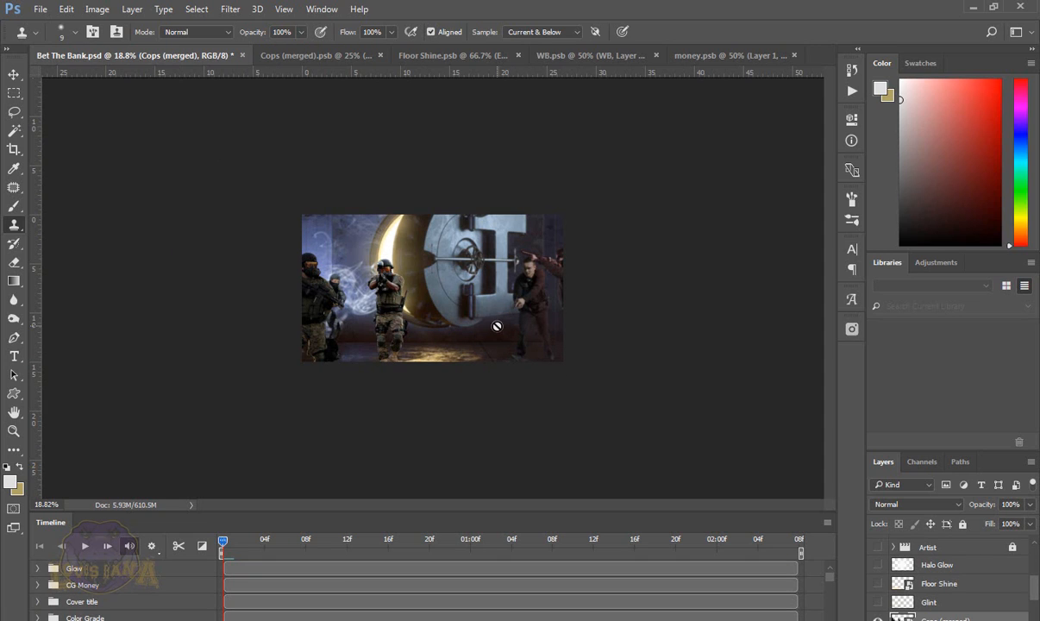
{"action": "key", "text": "ctrl+t"}
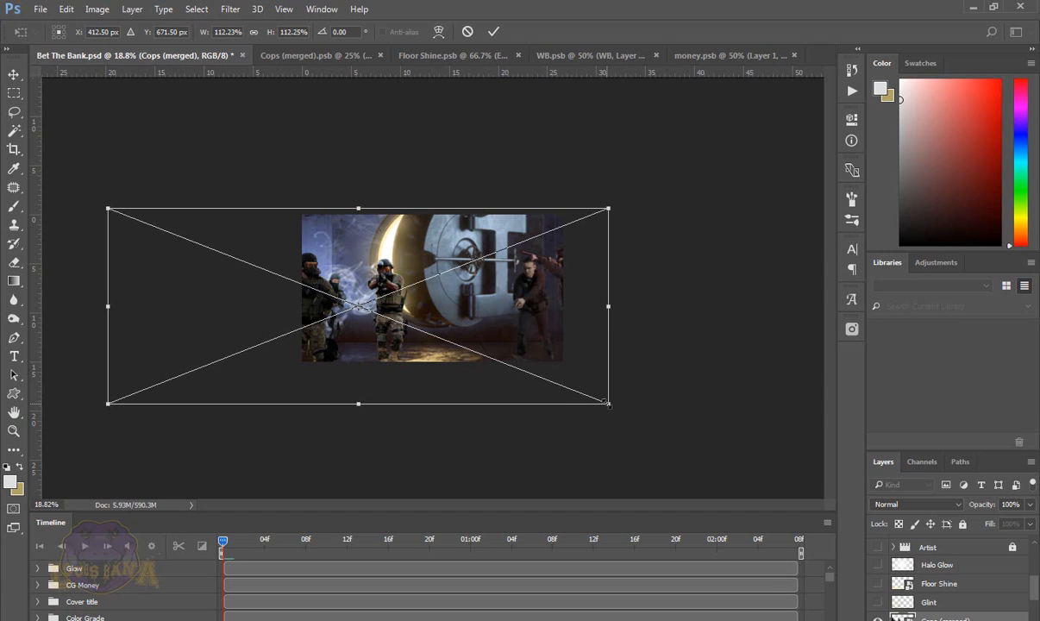
{"action": "left_click_drag", "start_coordinate": [608, 402], "coordinate": [532, 345]}
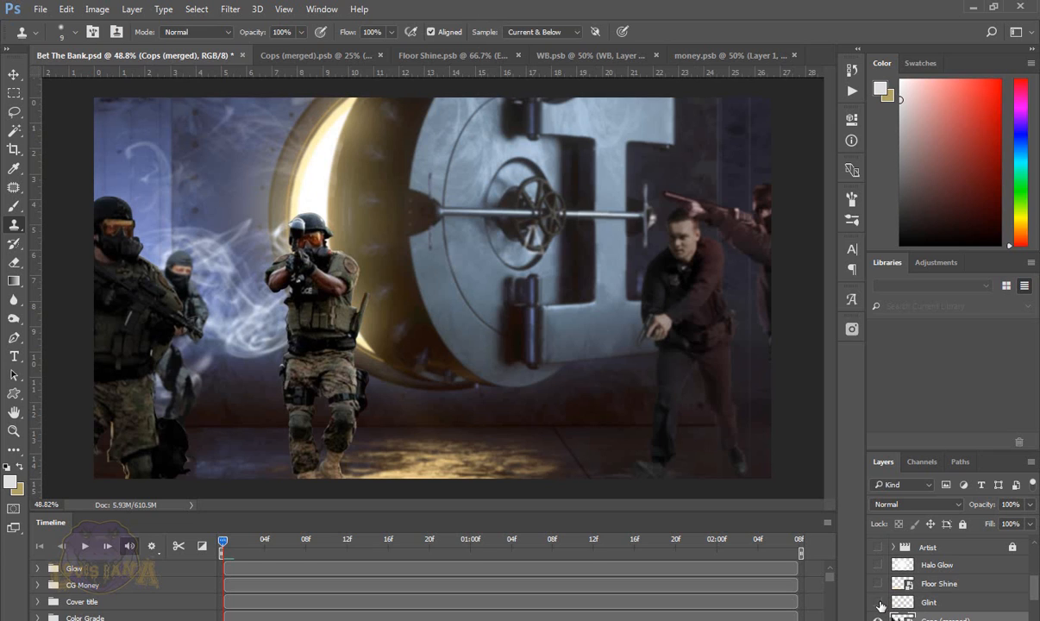
Step: Compare the composite with and without the Glint layer by toggling its visibility
{"action": "left_click", "coordinate": [879, 604]}
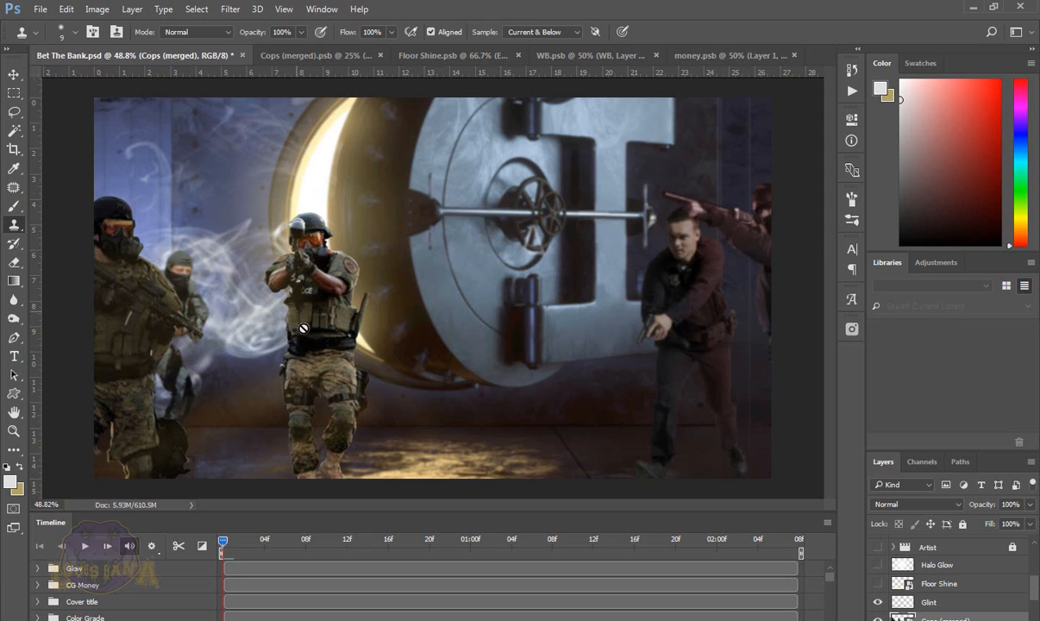
{"action": "left_click", "coordinate": [878, 603]}
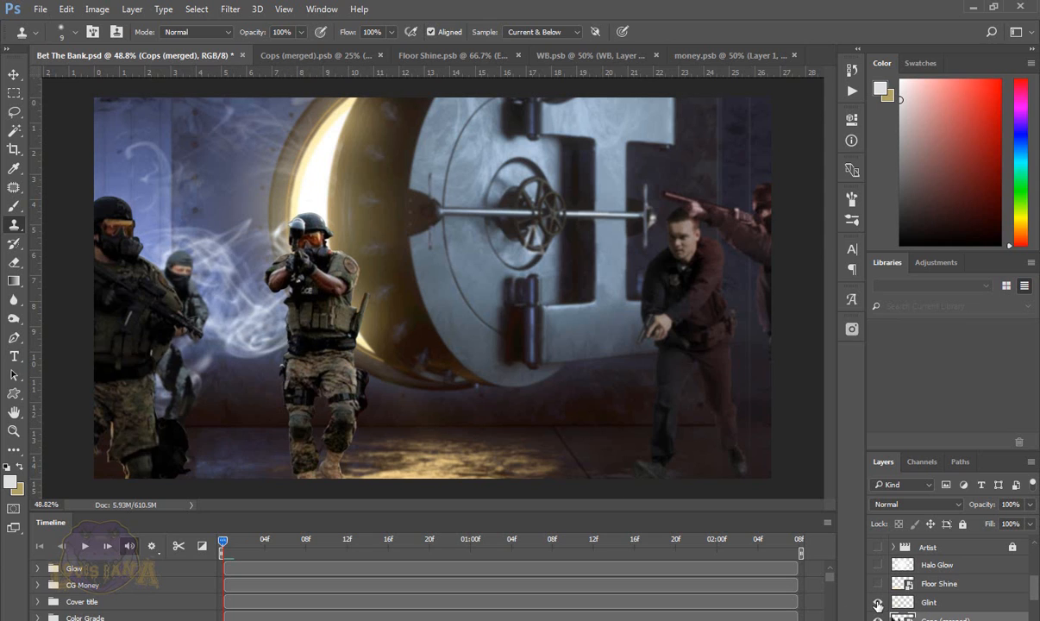
Step: Repeatedly hide and show the Glint layer to examine its light on the cops, leaving the layer visible
{"action": "left_click", "coordinate": [878, 602]}
{"action": "left_click", "coordinate": [878, 602]}
{"action": "left_click", "coordinate": [878, 603]}
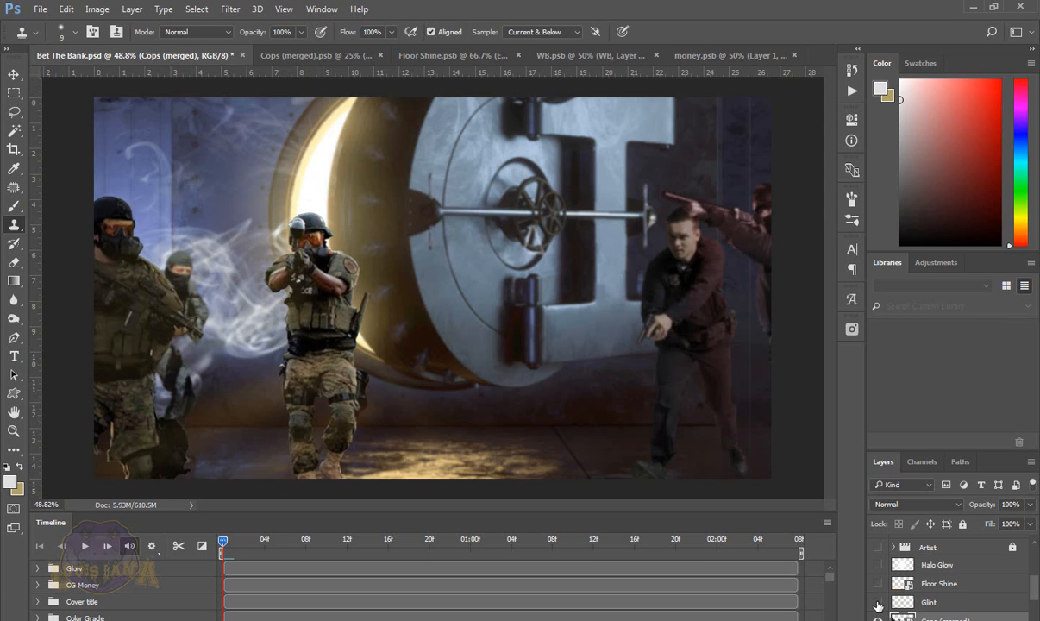
{"action": "left_click", "coordinate": [878, 603]}
{"action": "left_click", "coordinate": [878, 603]}
{"action": "left_click", "coordinate": [878, 603]}
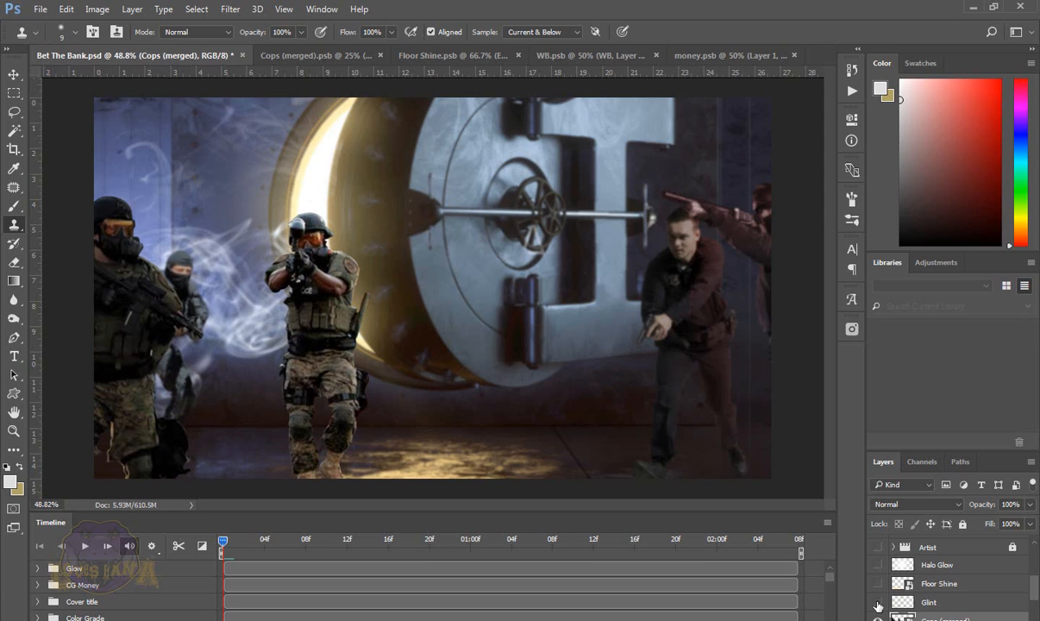
{"action": "left_click", "coordinate": [878, 603]}
{"action": "left_click", "coordinate": [877, 603]}
{"action": "left_click", "coordinate": [877, 603]}
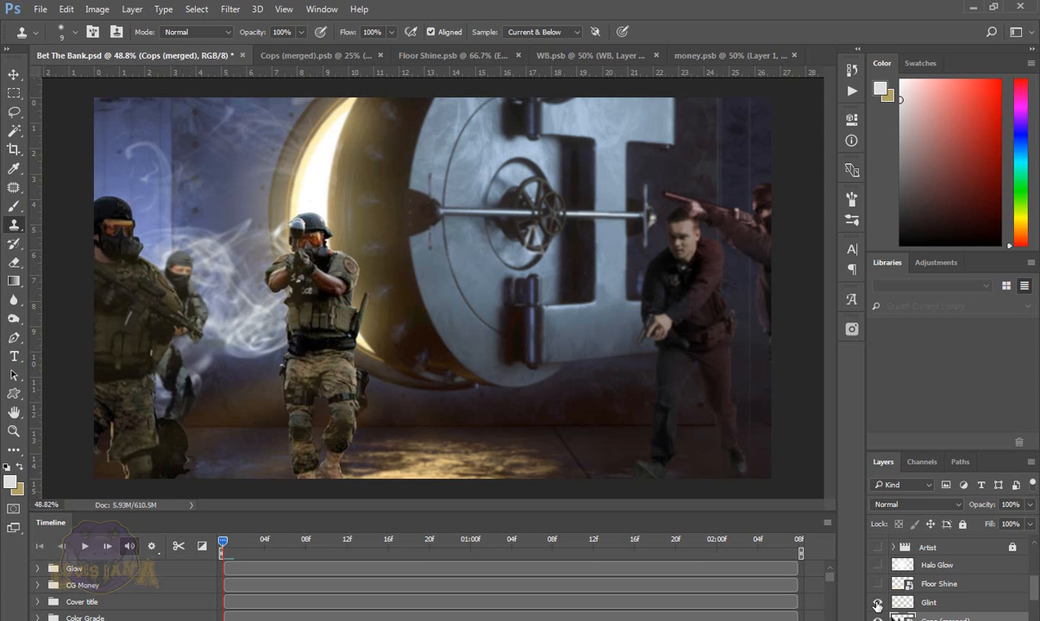
{"action": "left_click", "coordinate": [878, 602]}
{"action": "left_click", "coordinate": [877, 602]}
{"action": "left_click", "coordinate": [878, 603]}
{"action": "left_click", "coordinate": [878, 603]}
{"action": "left_click", "coordinate": [878, 602]}
{"action": "left_click", "coordinate": [878, 603]}
{"action": "left_click", "coordinate": [877, 602]}
{"action": "left_click", "coordinate": [878, 603]}
{"action": "left_click", "coordinate": [880, 604]}
{"action": "left_click", "coordinate": [880, 605]}
Step: Show the Floor Shine layer in the composite and bring up its smart object source, Floor Shine.psb
{"action": "left_click", "coordinate": [877, 585]}
{"action": "left_click", "coordinate": [877, 583]}
{"action": "left_click", "coordinate": [394, 52]}
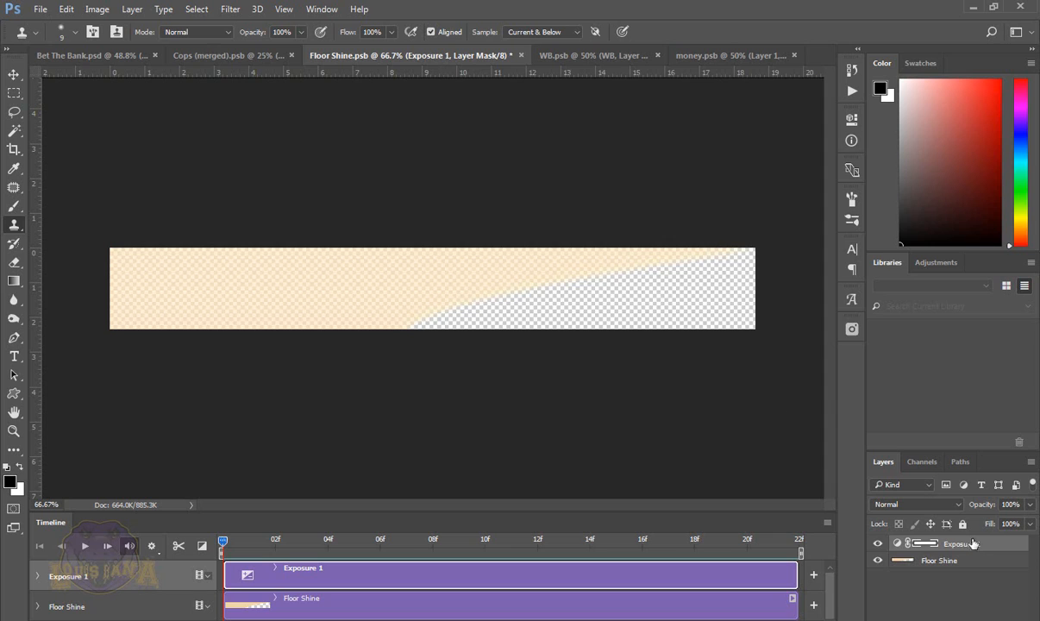
Step: Compare the floor shine with and without Exposure 1, view that adjustment's settings, and close Floor Shine.psb
{"action": "left_click", "coordinate": [877, 545]}
{"action": "left_click", "coordinate": [878, 545]}
{"action": "left_click", "coordinate": [877, 545]}
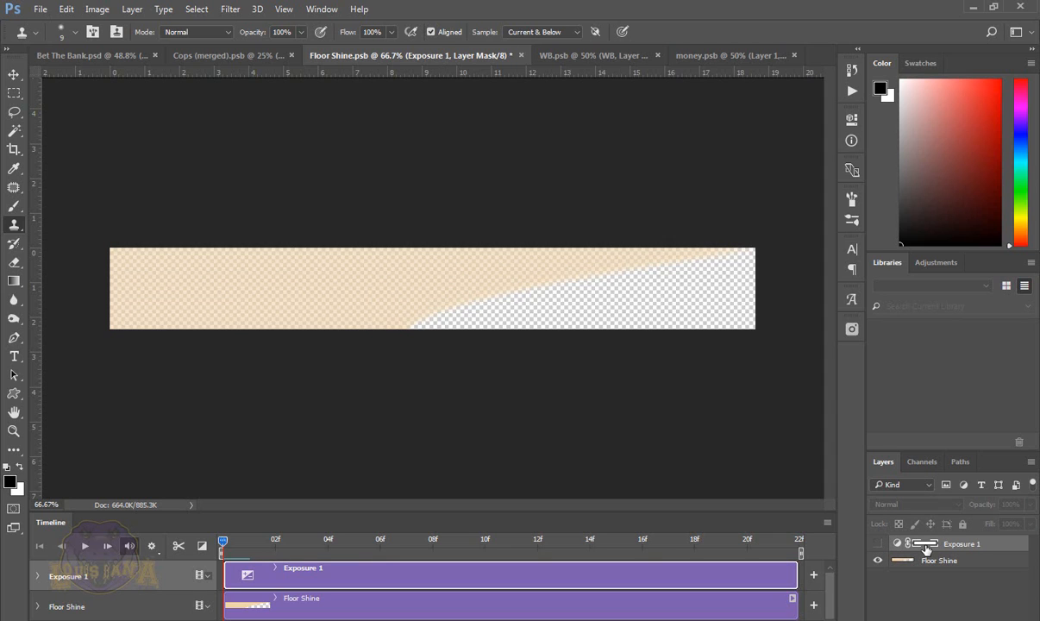
{"action": "double_click", "coordinate": [898, 544]}
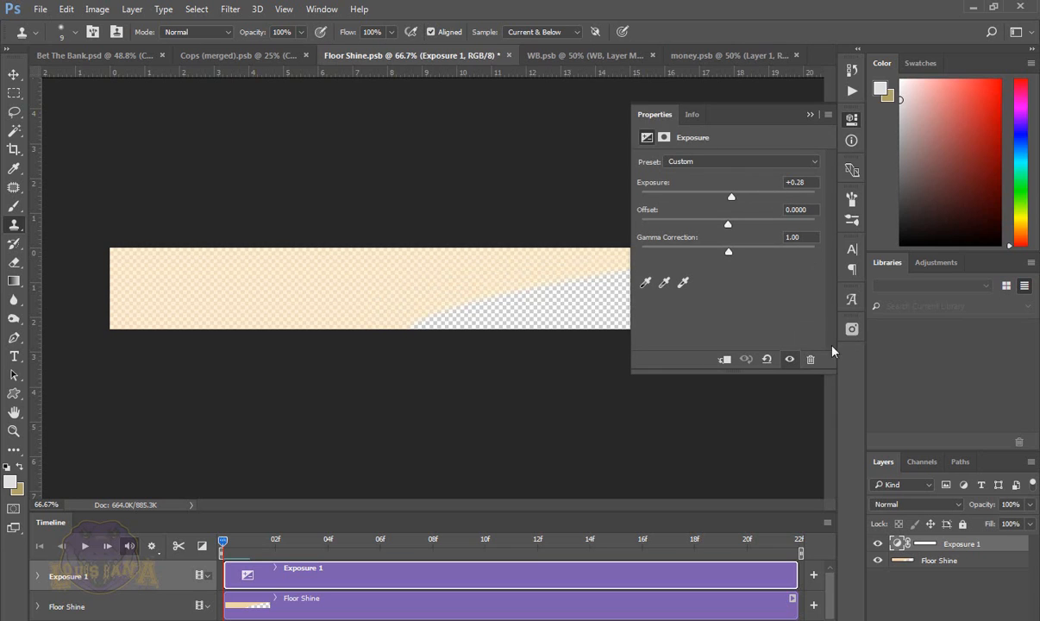
{"action": "left_click", "coordinate": [808, 114]}
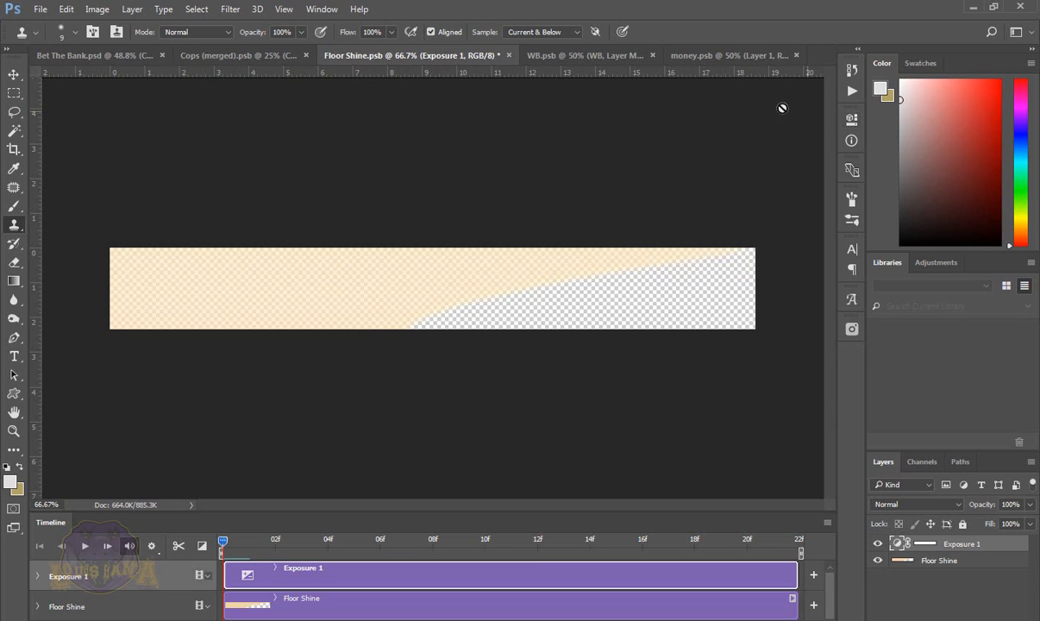
{"action": "left_click", "coordinate": [509, 55]}
{"action": "left_click", "coordinate": [522, 255]}
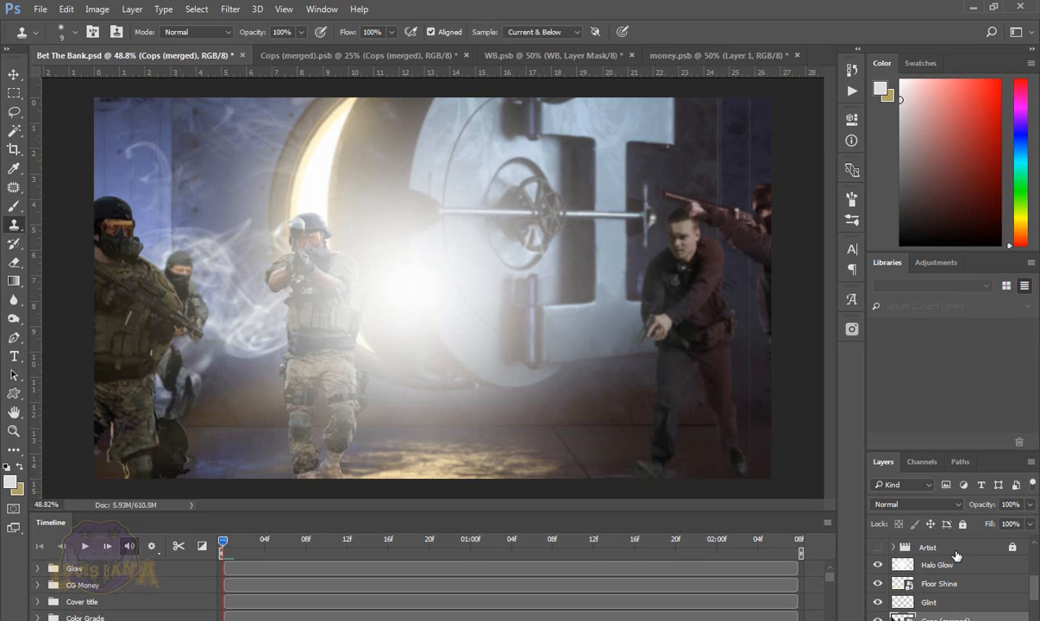
Step: Show the Artist group in the Bet The Bank composite, then expand and unlock it
{"action": "scroll", "coordinate": [910, 579], "scroll_direction": "up", "scroll_amount": 1}
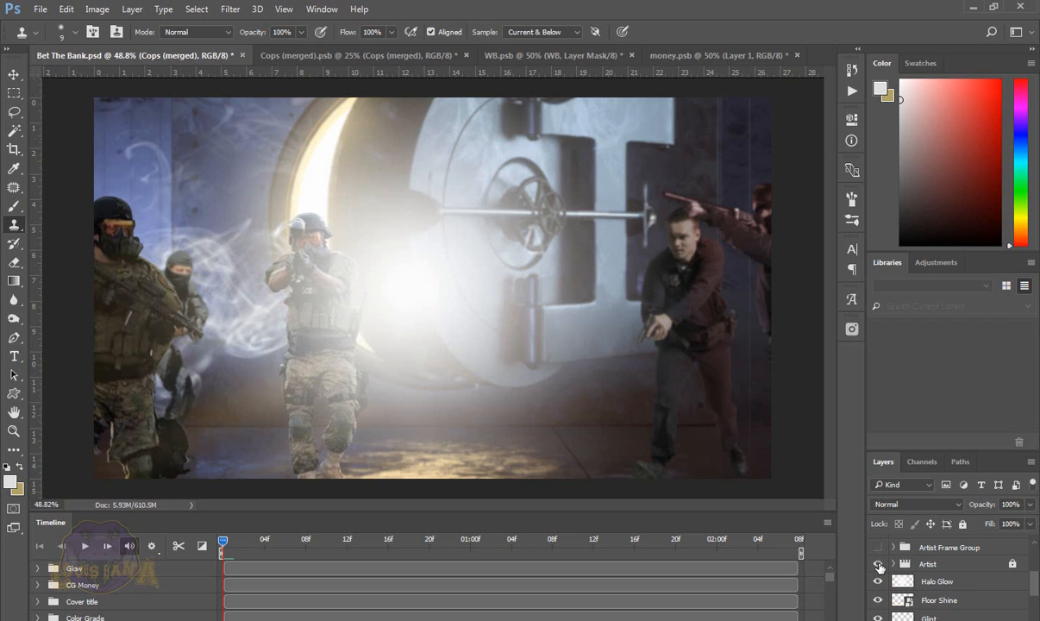
{"action": "left_click", "coordinate": [877, 564]}
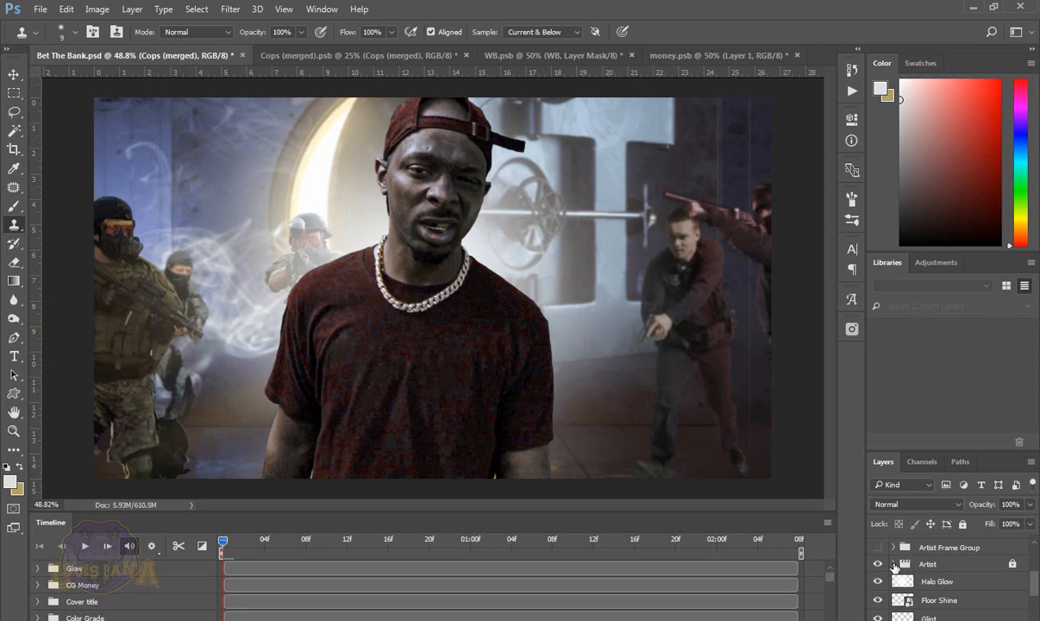
{"action": "left_click", "coordinate": [893, 564]}
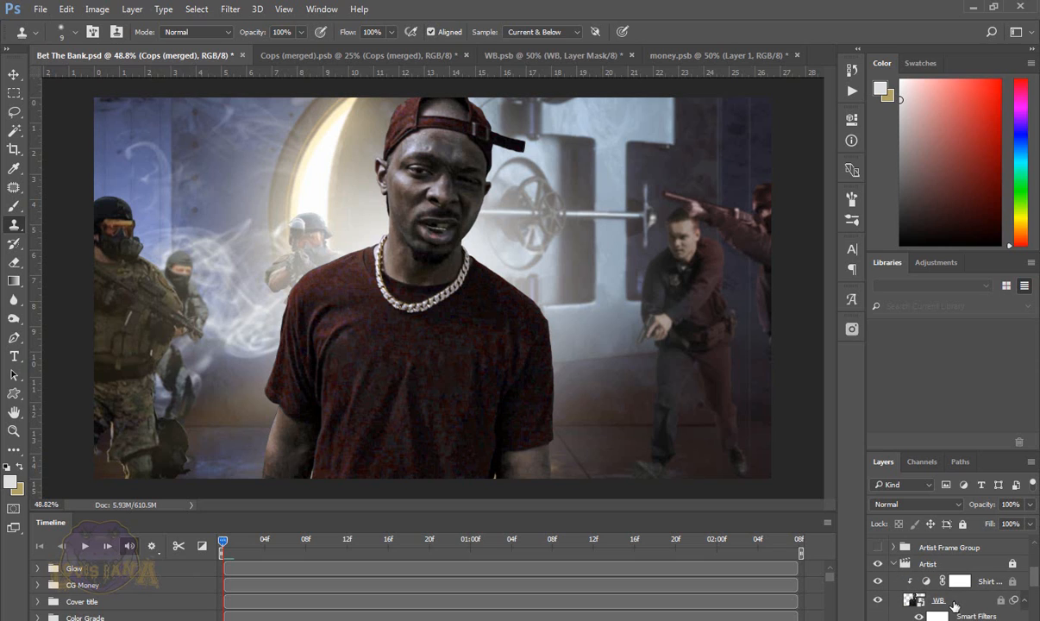
{"action": "left_click", "coordinate": [1012, 564]}
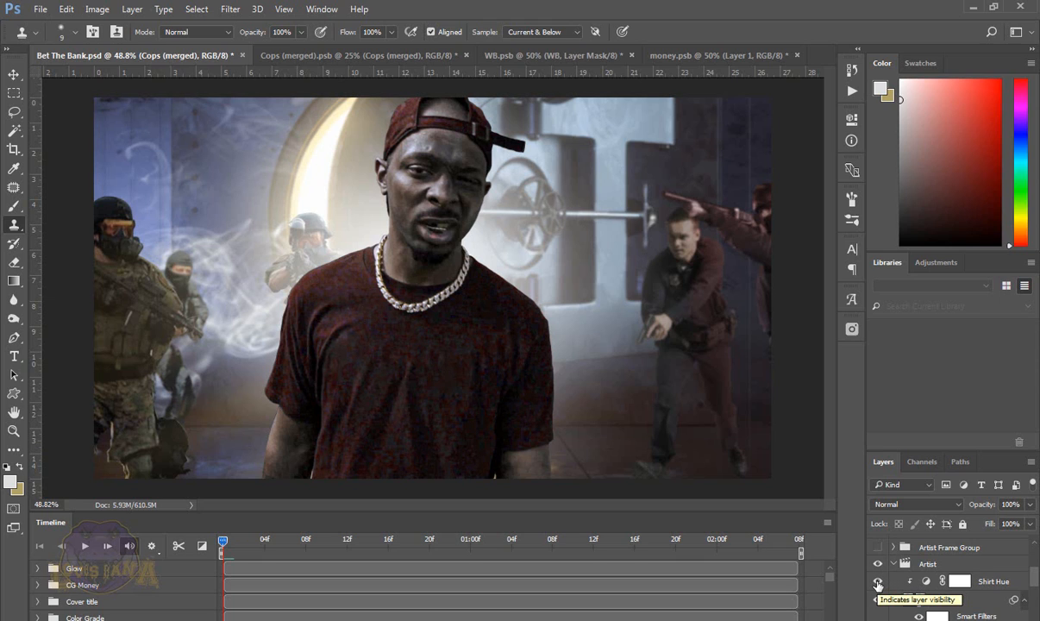
Step: Open the source contents of the WB smart object, and dismiss Layer 1's blending options without changes
{"action": "double_click", "coordinate": [915, 600]}
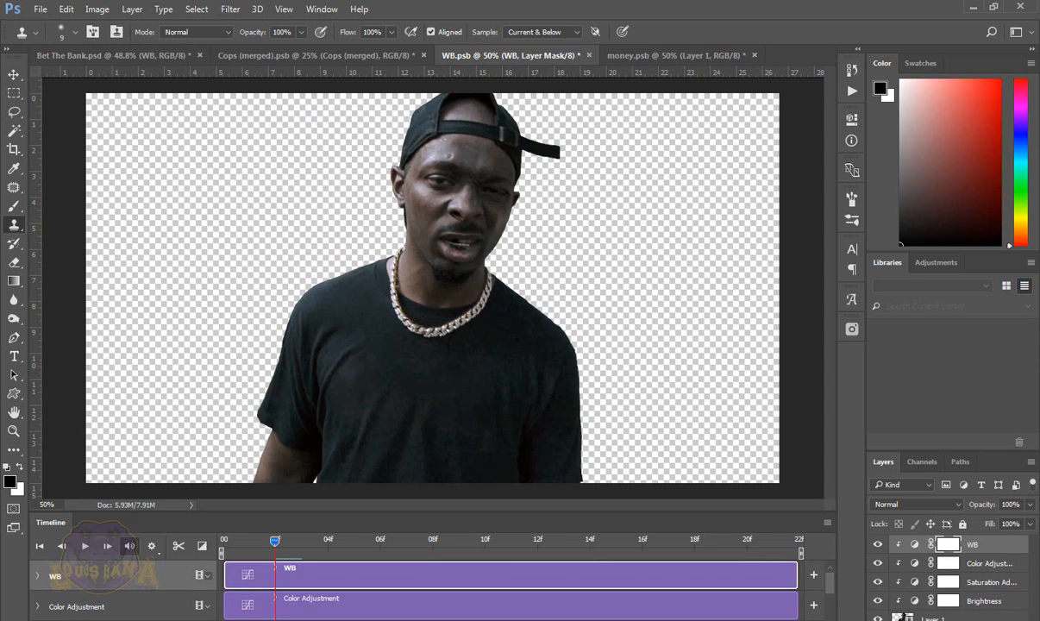
{"action": "double_click", "coordinate": [903, 616]}
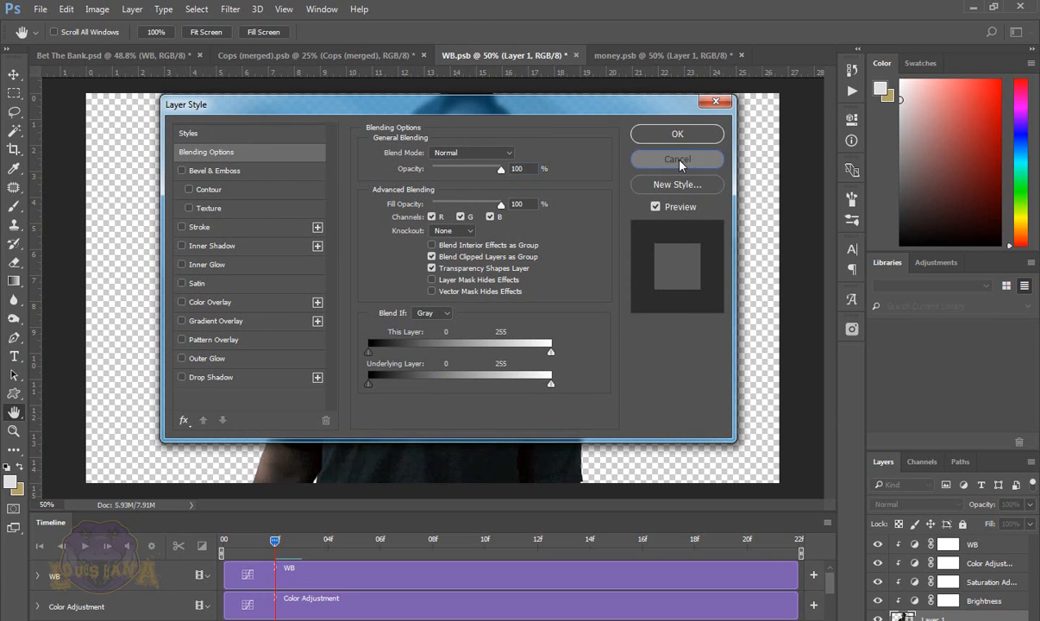
{"action": "left_click", "coordinate": [678, 160]}
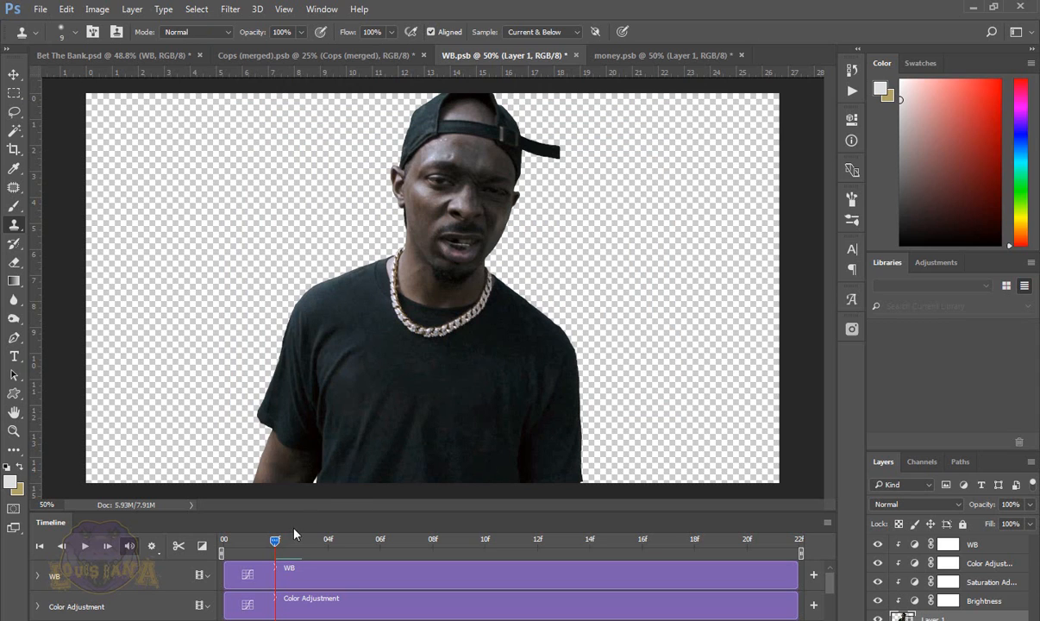
Step: Preview the artist clip in WB.psb, return the playhead to the first frame, and compare it with the Bet The Bank composite
{"action": "key", "text": "space"}
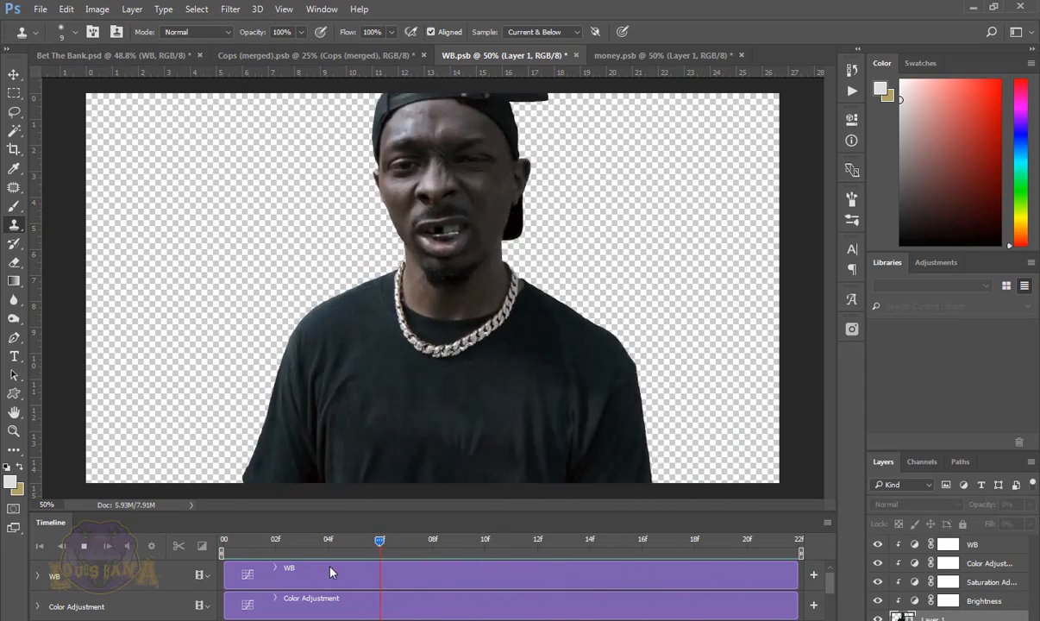
{"action": "key", "text": "space"}
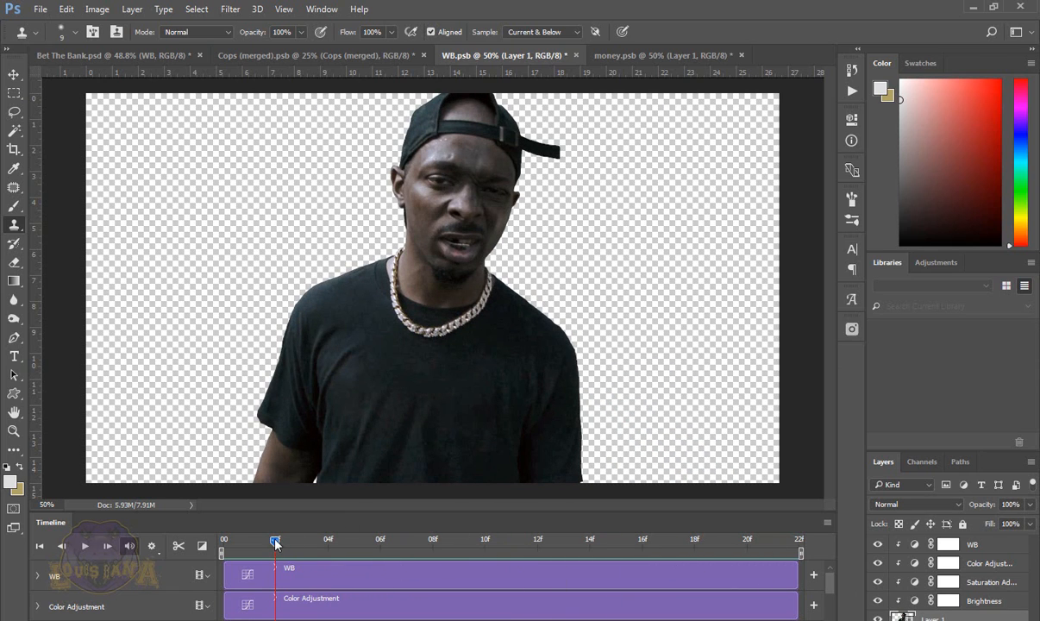
{"action": "left_click_drag", "start_coordinate": [275, 544], "coordinate": [223, 545]}
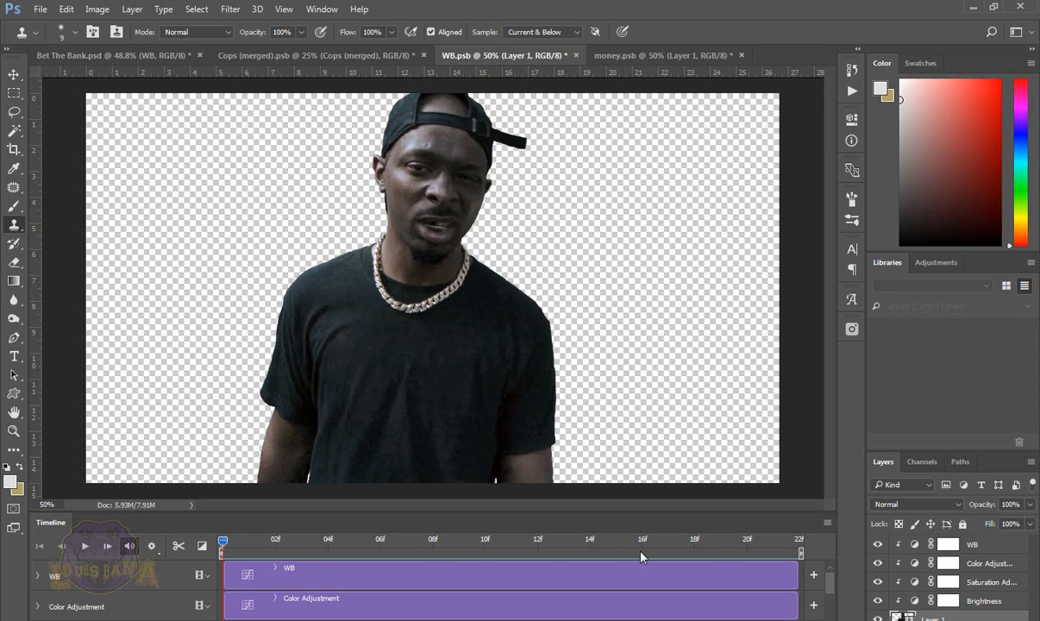
{"action": "left_click", "coordinate": [111, 55]}
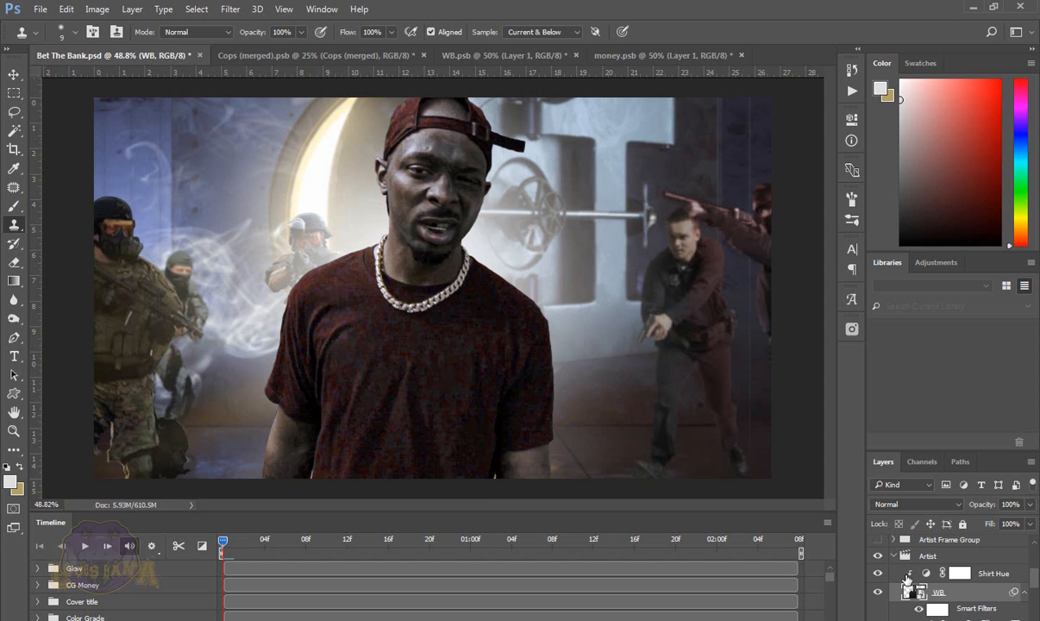
{"action": "left_click", "coordinate": [449, 55]}
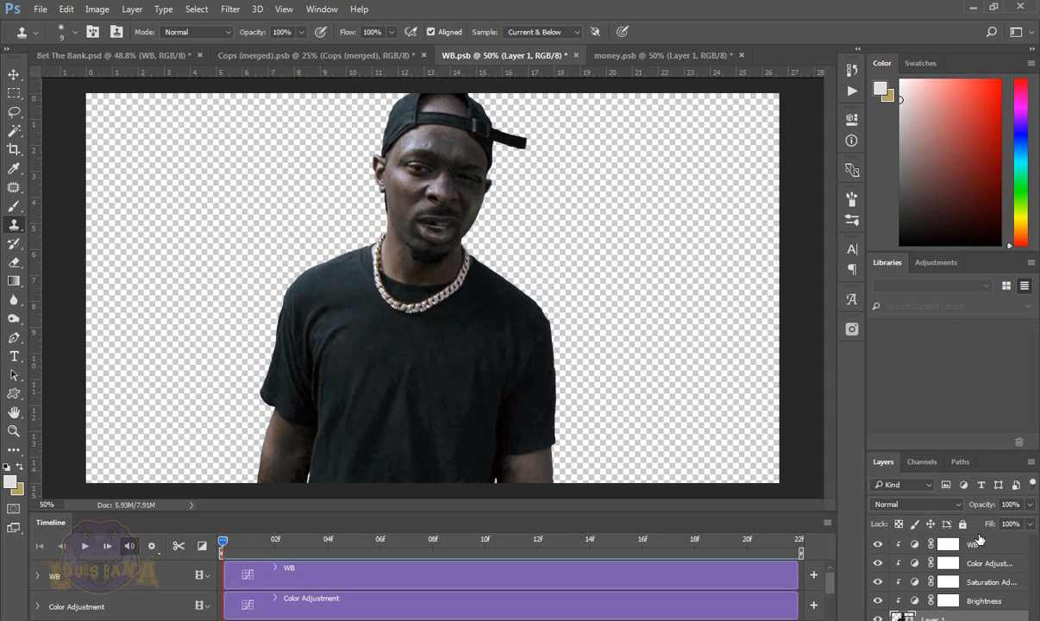
Step: Compare the artist with and without the Brightness adjustment layer, and view its Levels settings
{"action": "left_click", "coordinate": [878, 602]}
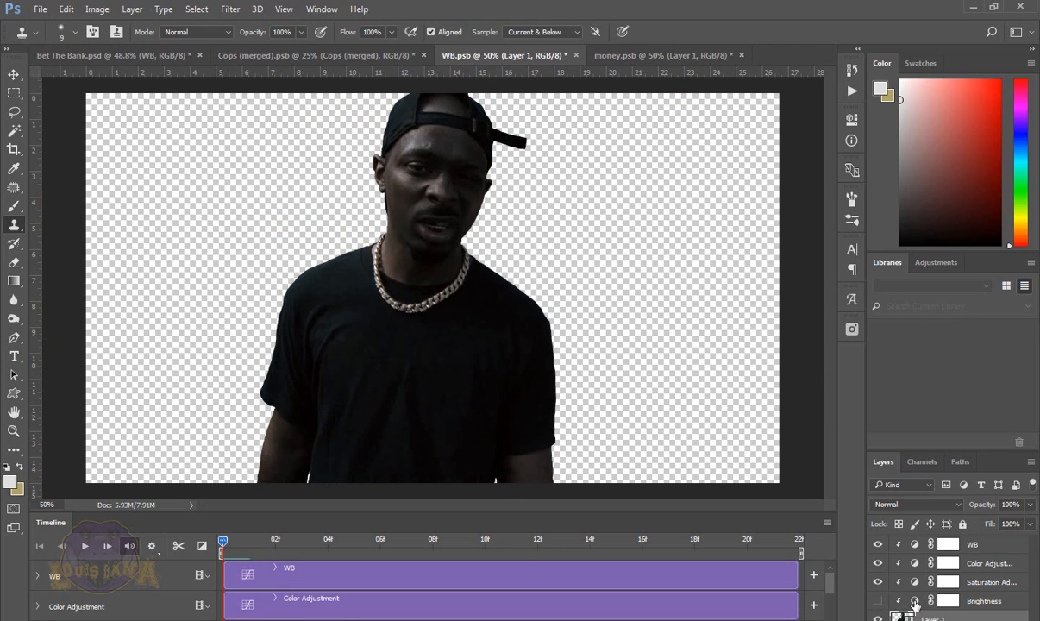
{"action": "double_click", "coordinate": [913, 602]}
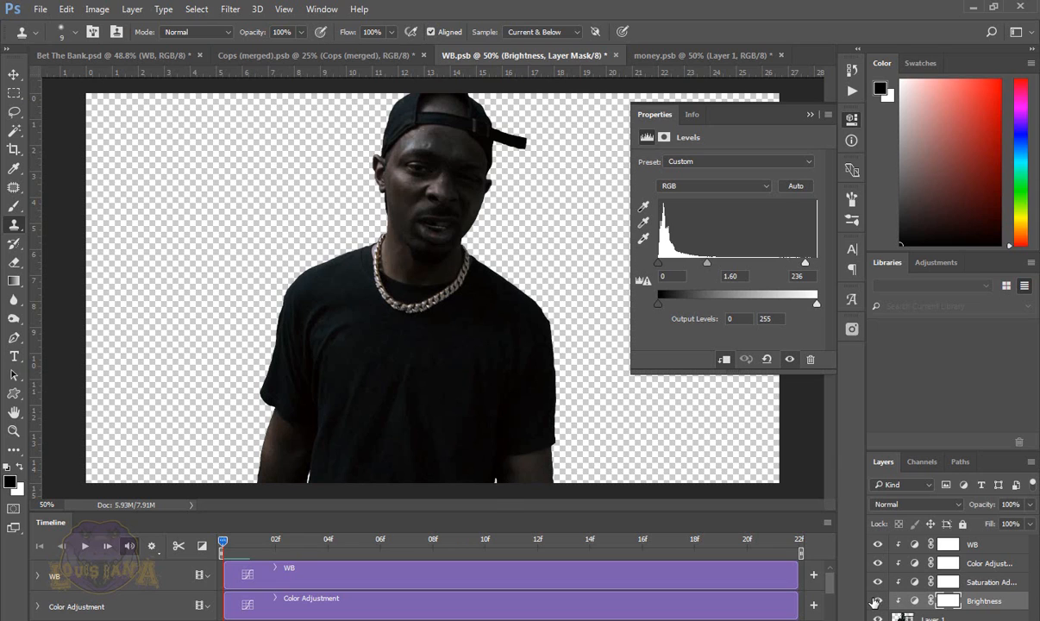
{"action": "left_click", "coordinate": [876, 601]}
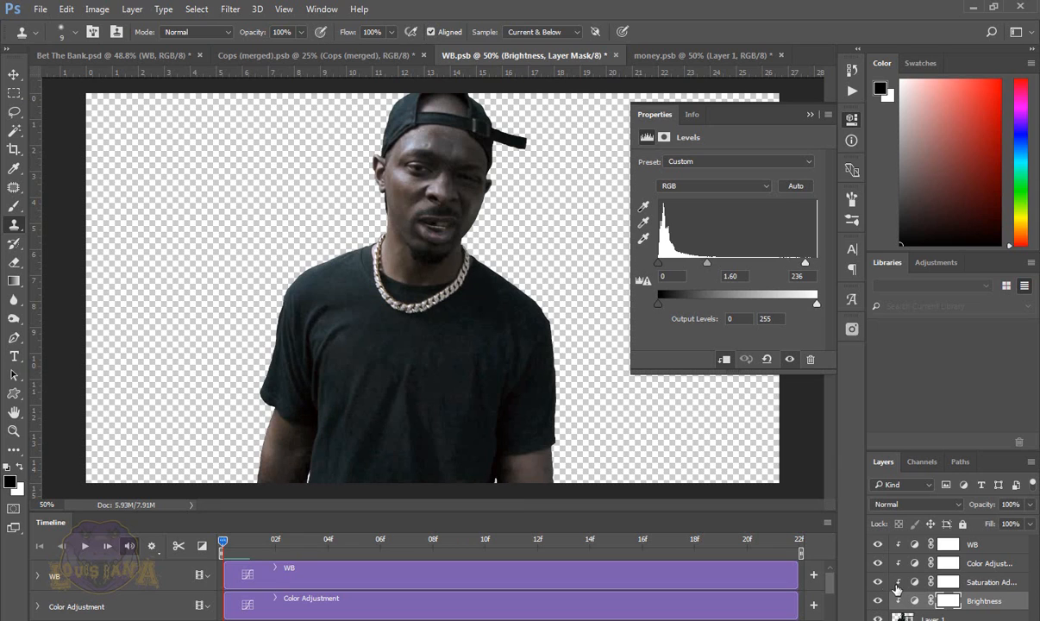
Step: View the Saturation Adjustment layer's Hue/Saturation settings and toggle its visibility to compare the artist's colors
{"action": "left_click", "coordinate": [914, 582]}
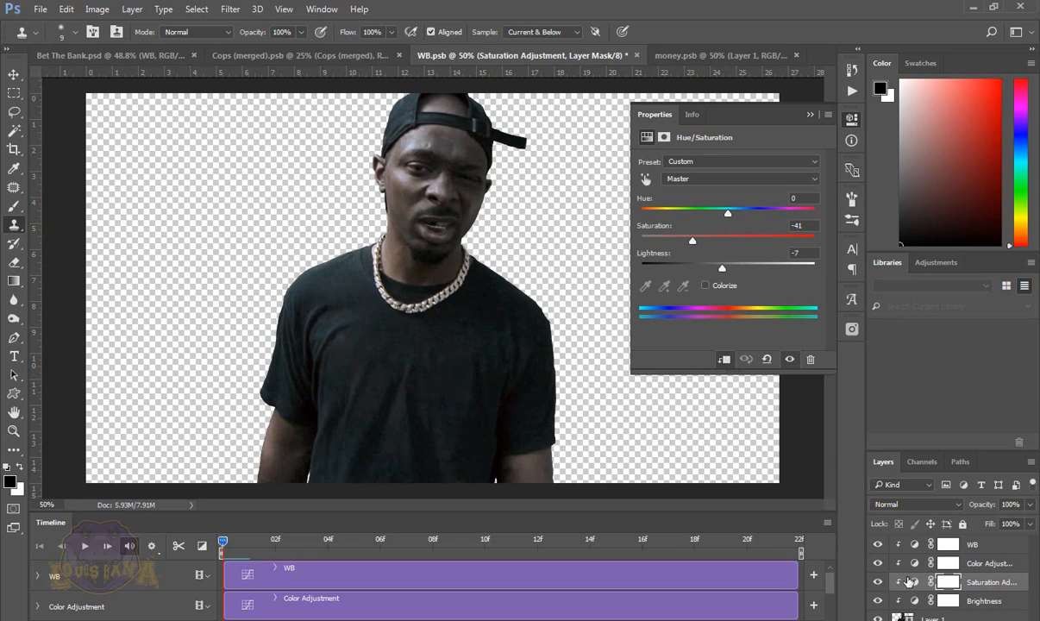
{"action": "left_click", "coordinate": [877, 585]}
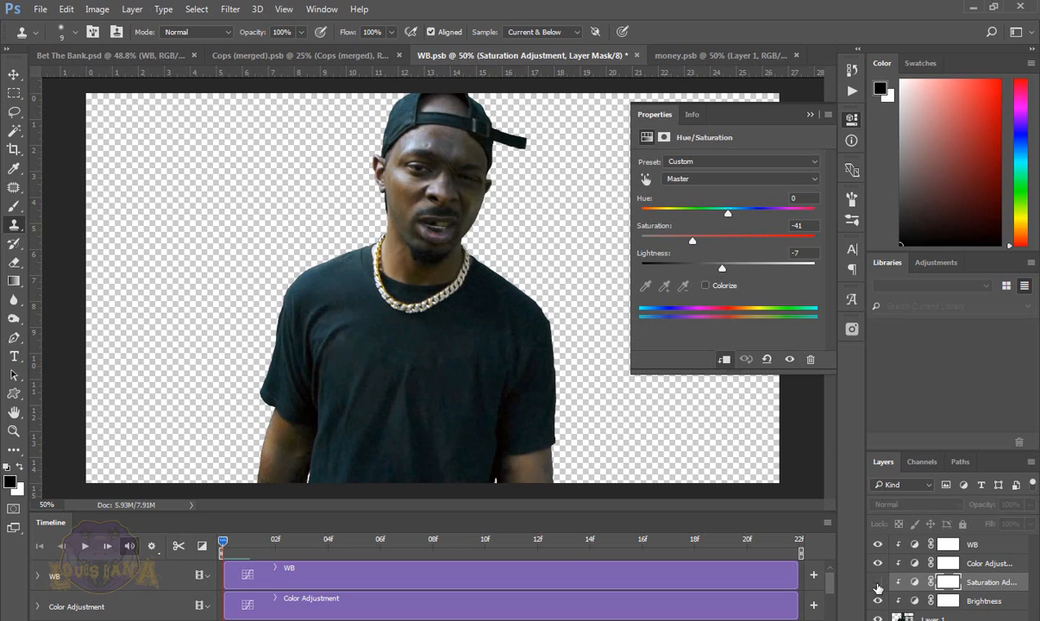
{"action": "left_click", "coordinate": [877, 586]}
{"action": "left_click", "coordinate": [877, 586]}
{"action": "left_click", "coordinate": [877, 582]}
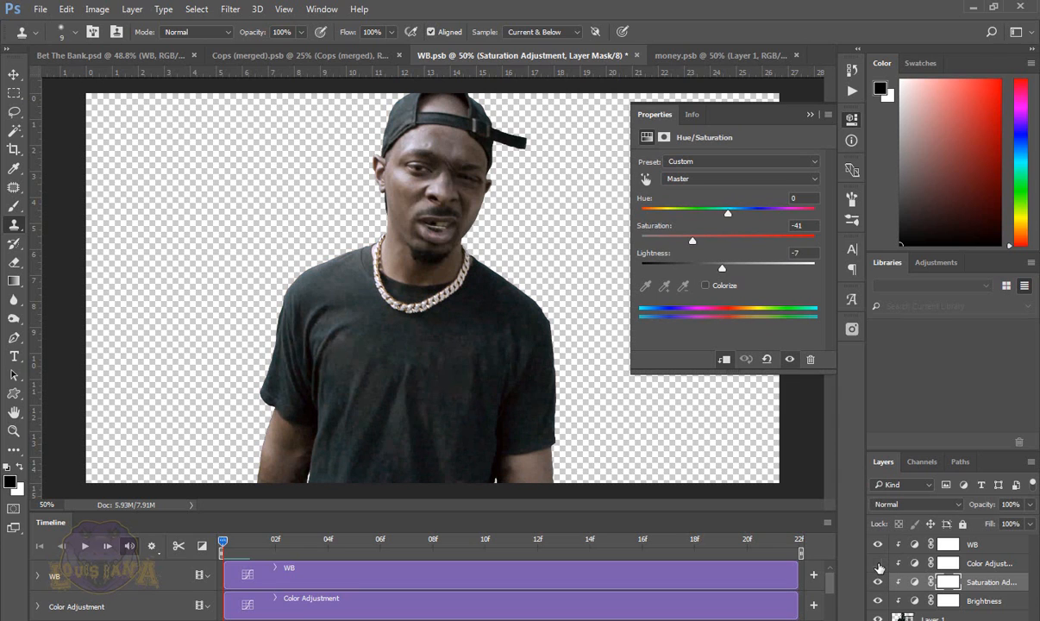
Step: Restore the Color Adjustment layer's visibility and examine its Curves settings and color channel options
{"action": "left_click", "coordinate": [877, 565]}
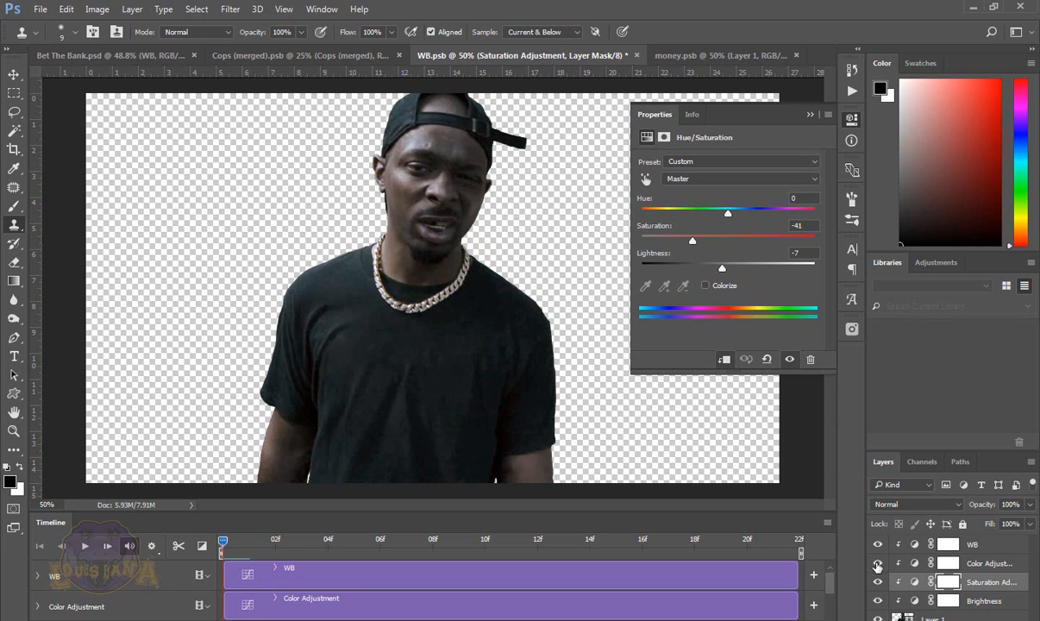
{"action": "left_click", "coordinate": [914, 563]}
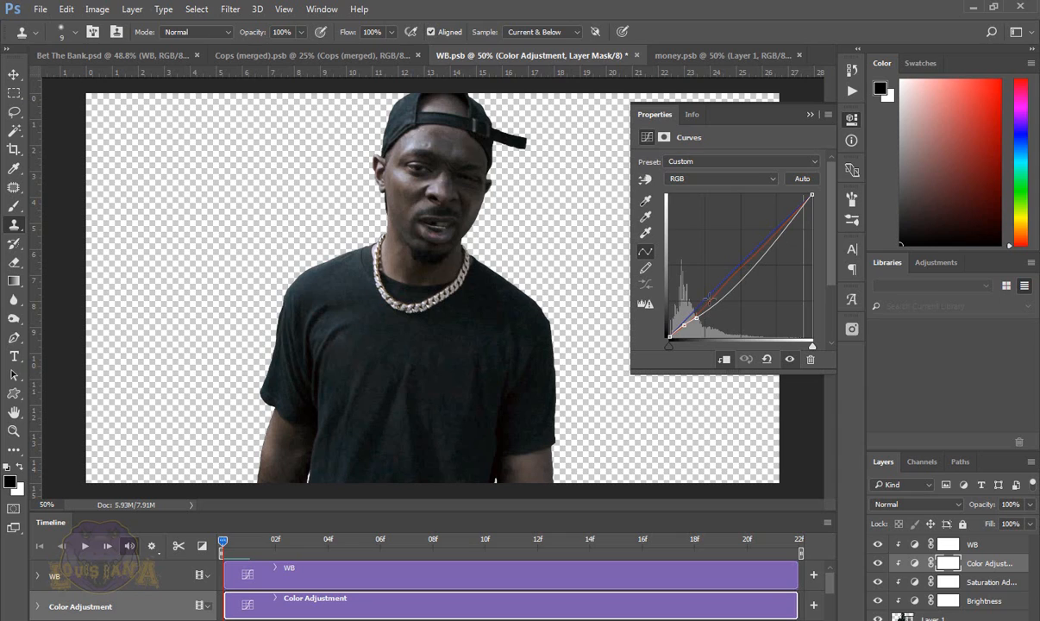
{"action": "left_click", "coordinate": [776, 179]}
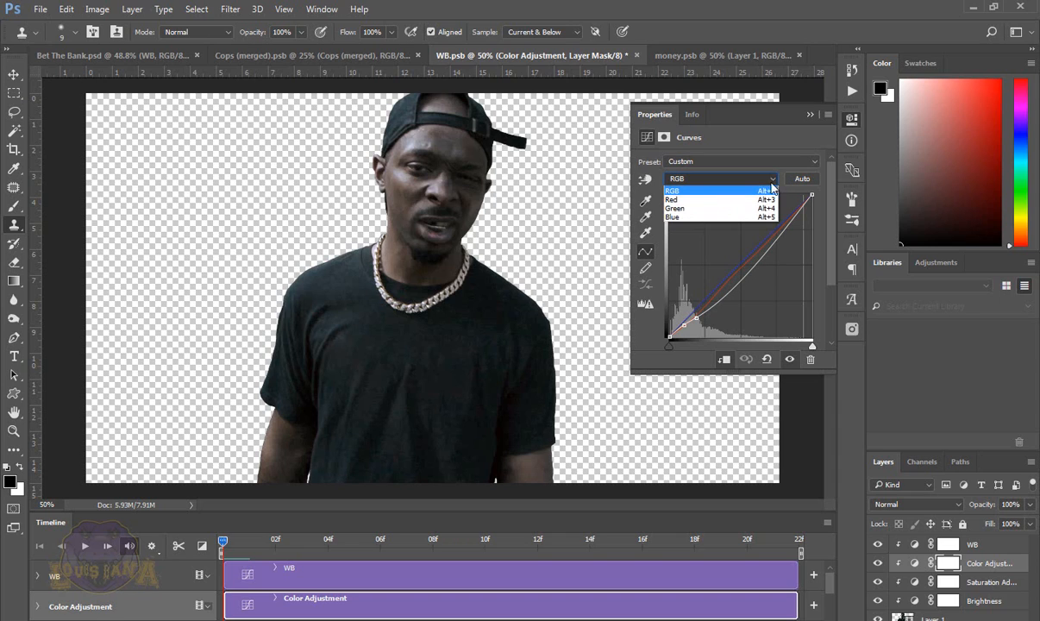
{"action": "left_click", "coordinate": [696, 201]}
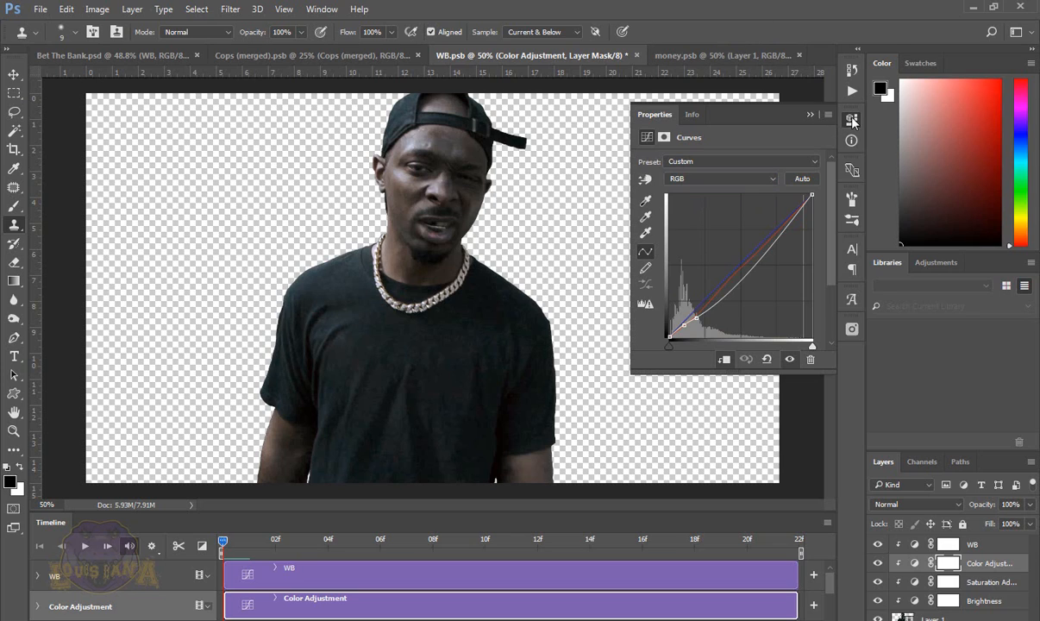
{"action": "left_click", "coordinate": [852, 122]}
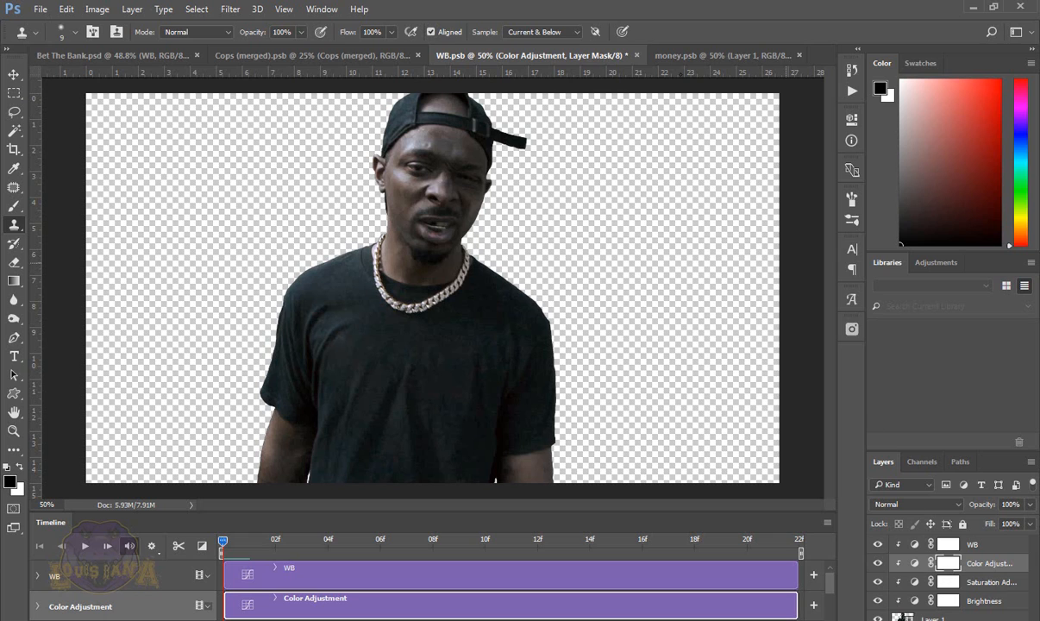
Step: Close WB.psb, and collapse and lock the Artist group in the Bet The Bank composite
{"action": "left_click", "coordinate": [636, 56]}
{"action": "left_click", "coordinate": [529, 250]}
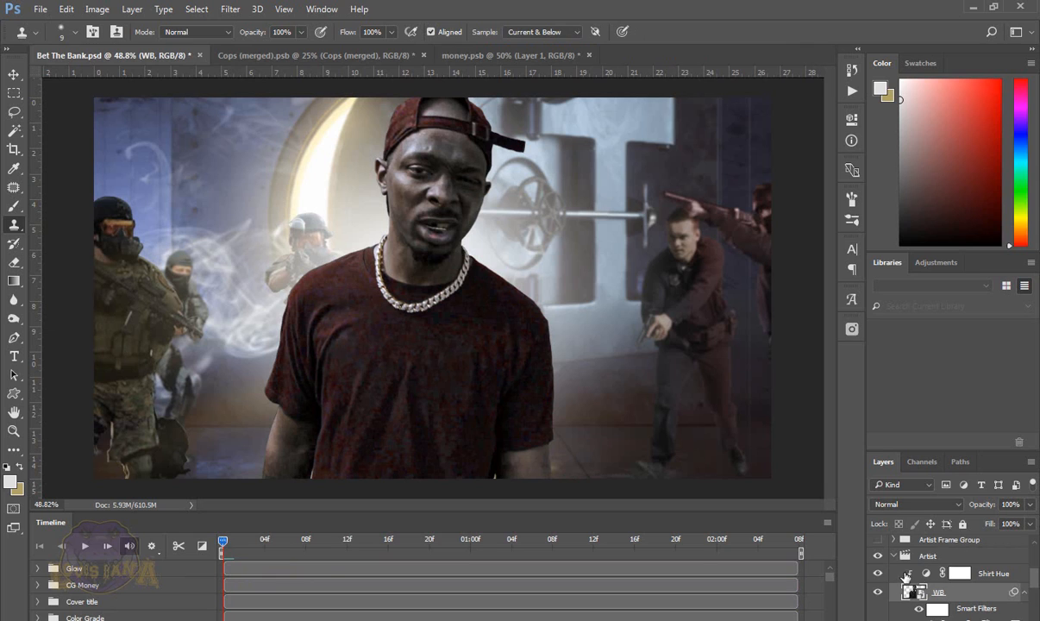
{"action": "left_click", "coordinate": [901, 557]}
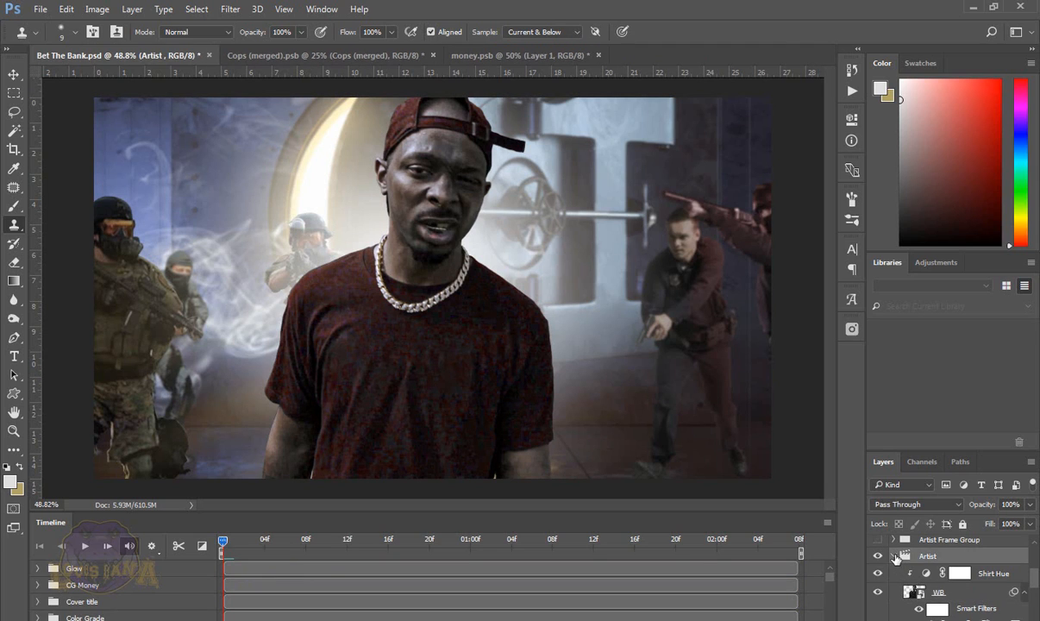
{"action": "left_click", "coordinate": [894, 556]}
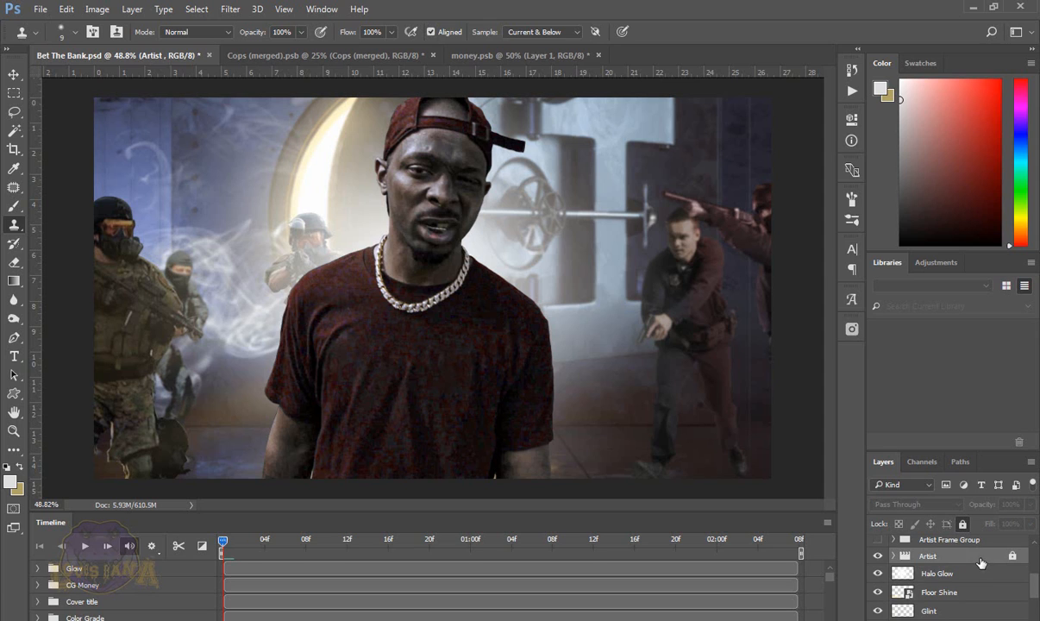
{"action": "left_click", "coordinate": [962, 524]}
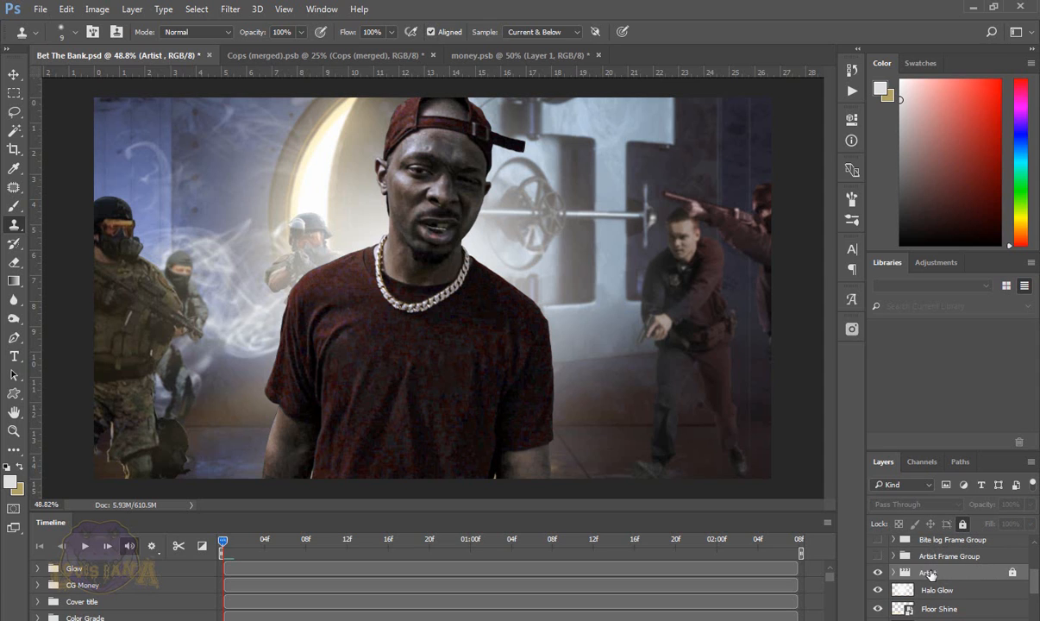
Step: Hide the Artist group, show the Artist Frame Group, and expand it to look through its individual Artist frame layers
{"action": "left_click", "coordinate": [878, 575]}
{"action": "left_click", "coordinate": [878, 556]}
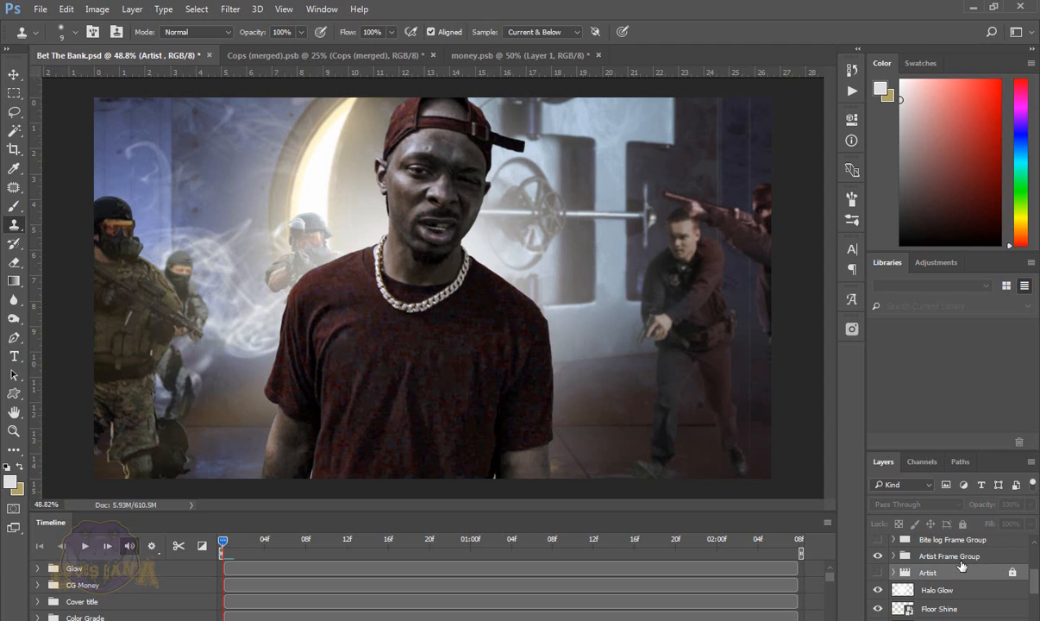
{"action": "left_click", "coordinate": [894, 556]}
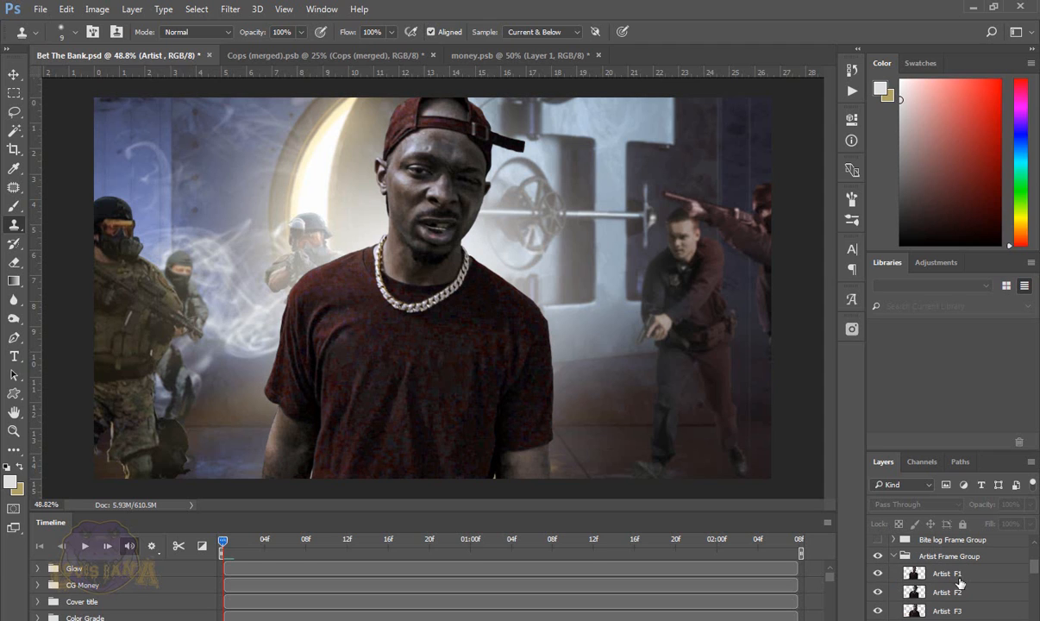
{"action": "mouse_move", "coordinate": [1035, 572]}
{"action": "left_mouse_down"}
{"action": "mouse_move", "coordinate": [1035, 598]}
{"action": "mouse_move", "coordinate": [1032, 576]}
{"action": "left_mouse_up"}
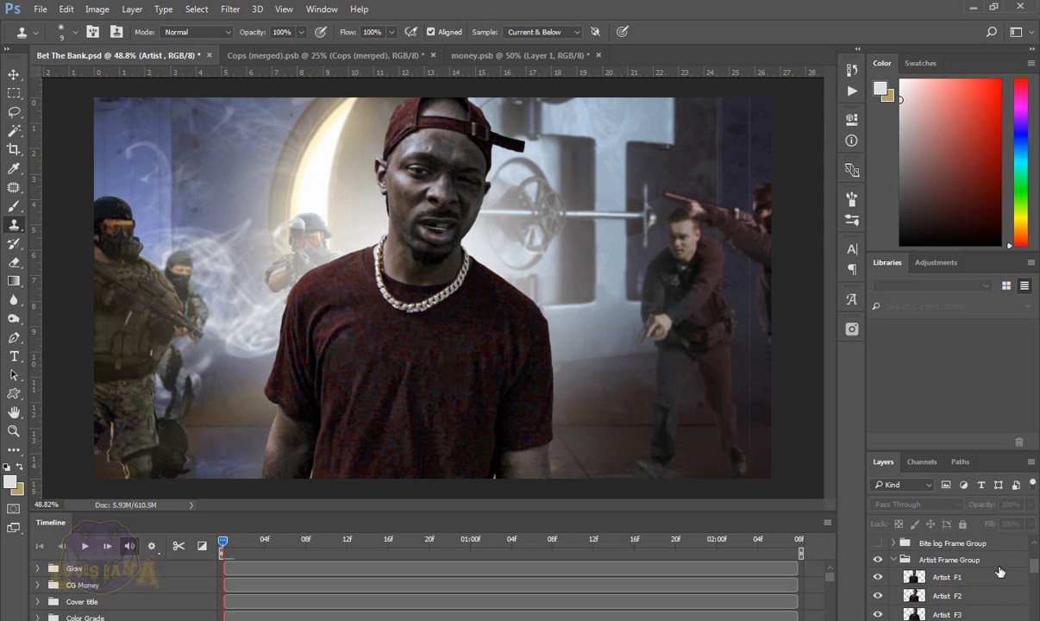
{"action": "left_click", "coordinate": [948, 576]}
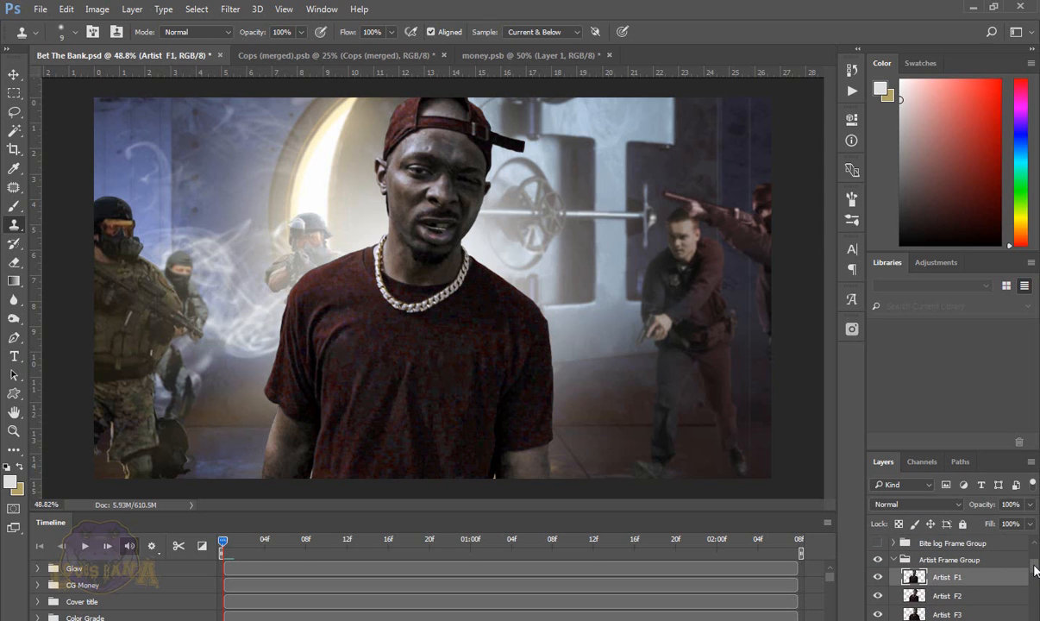
{"action": "left_click_drag", "start_coordinate": [1036, 571], "coordinate": [1036, 576]}
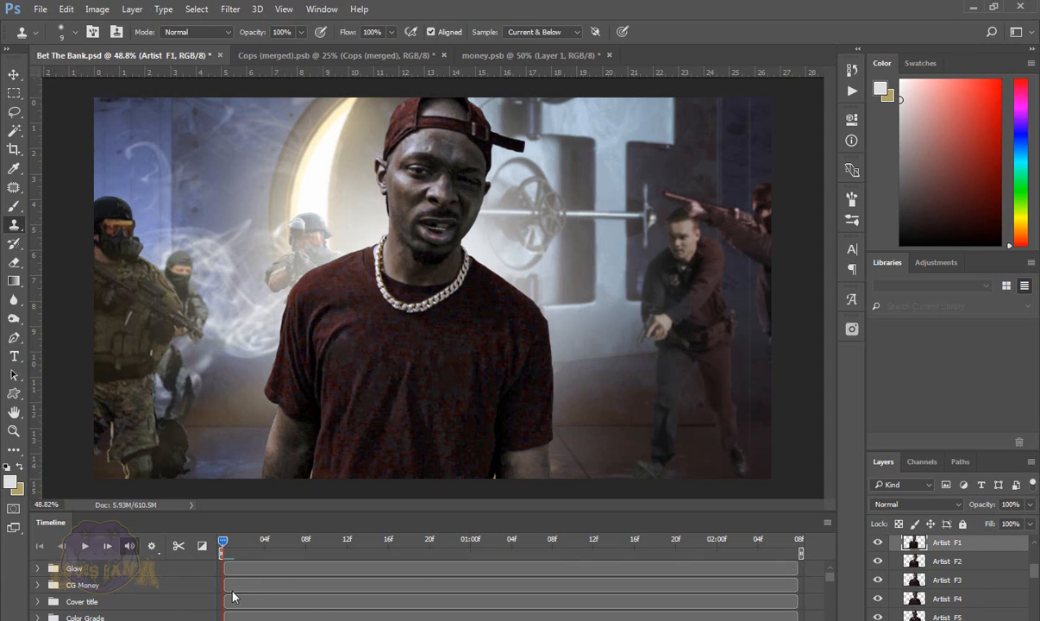
Step: Expand the Artist Frame Group in the timeline and examine how its frame clips are staggered
{"action": "left_click", "coordinate": [176, 585]}
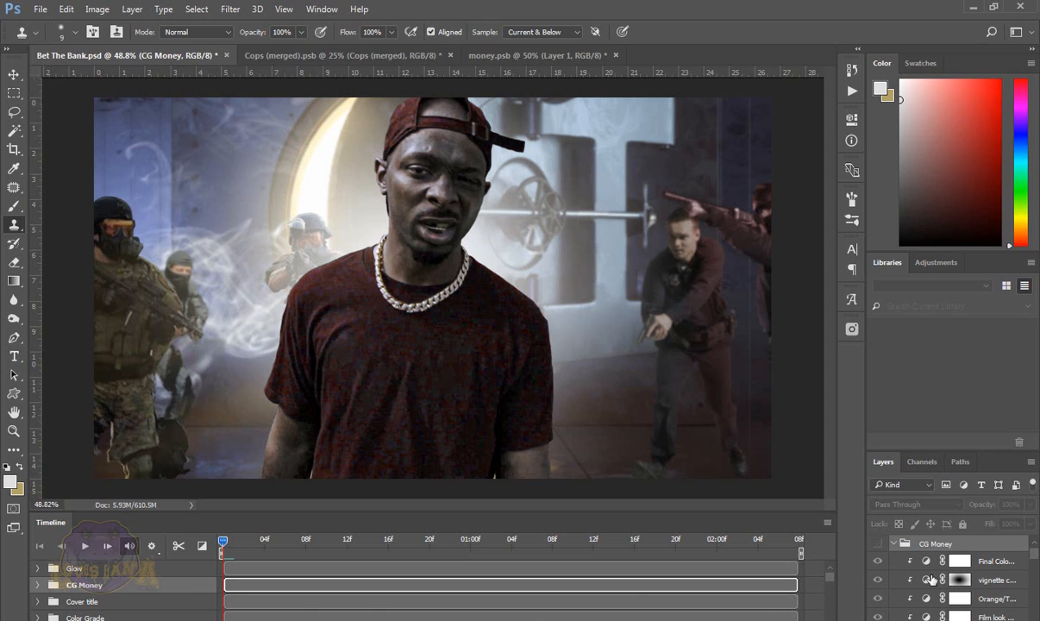
{"action": "scroll", "coordinate": [1036, 567], "scroll_direction": "down", "scroll_amount": 2}
{"action": "scroll", "coordinate": [1026, 560], "scroll_direction": "down", "scroll_amount": 5}
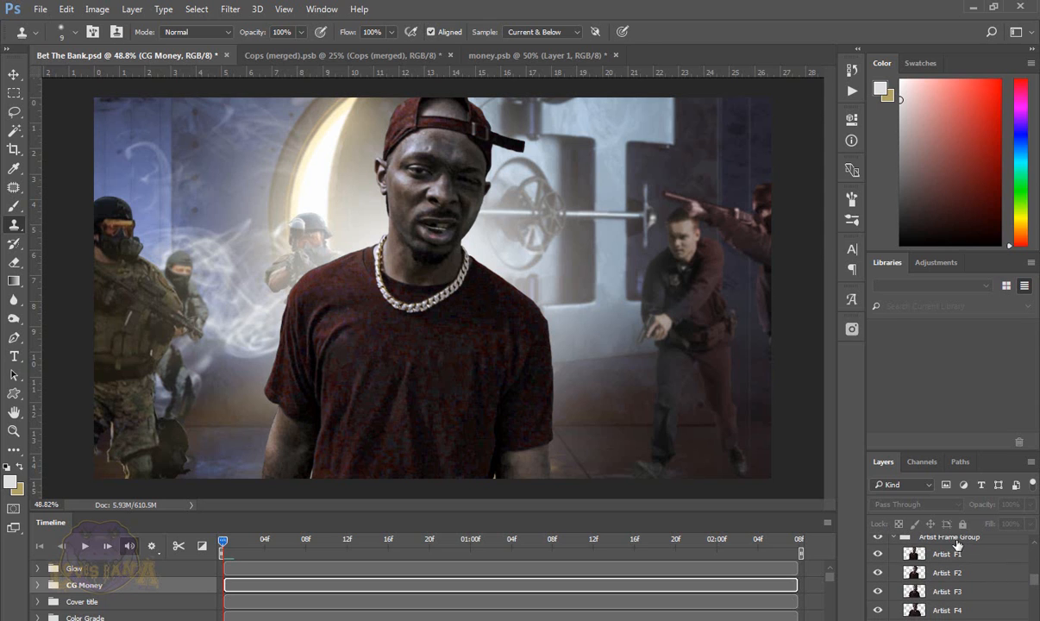
{"action": "left_click", "coordinate": [957, 538]}
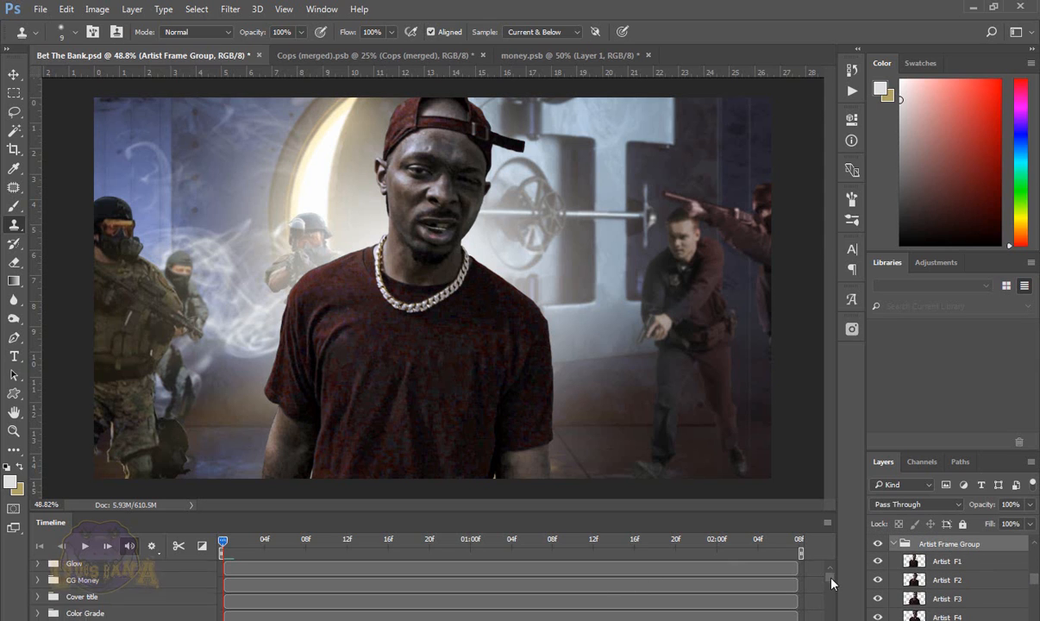
{"action": "scroll", "coordinate": [829, 580], "scroll_direction": "down", "scroll_amount": 6}
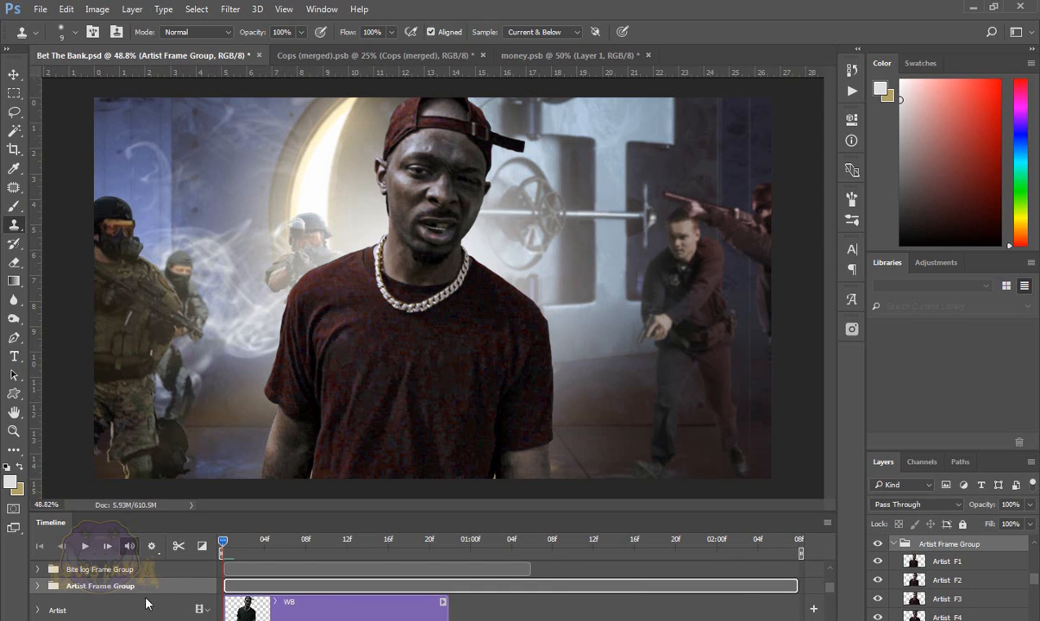
{"action": "left_click", "coordinate": [37, 587]}
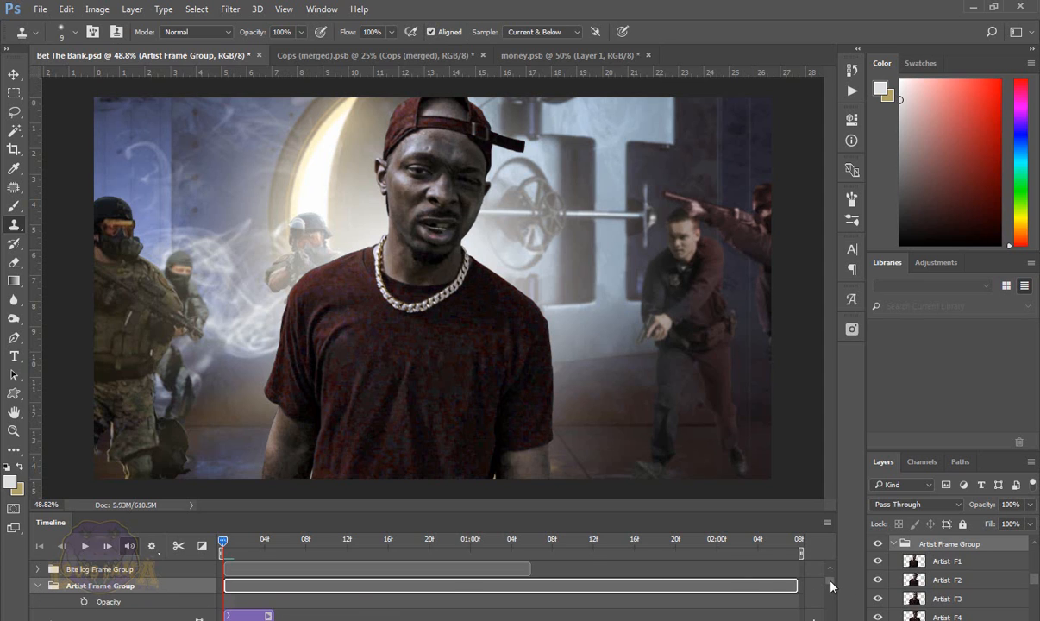
{"action": "scroll", "coordinate": [830, 586], "scroll_direction": "down", "scroll_amount": 5}
{"action": "mouse_move", "coordinate": [834, 591]}
{"action": "left_mouse_down"}
{"action": "mouse_move", "coordinate": [837, 602]}
{"action": "mouse_move", "coordinate": [835, 587]}
{"action": "left_mouse_up"}
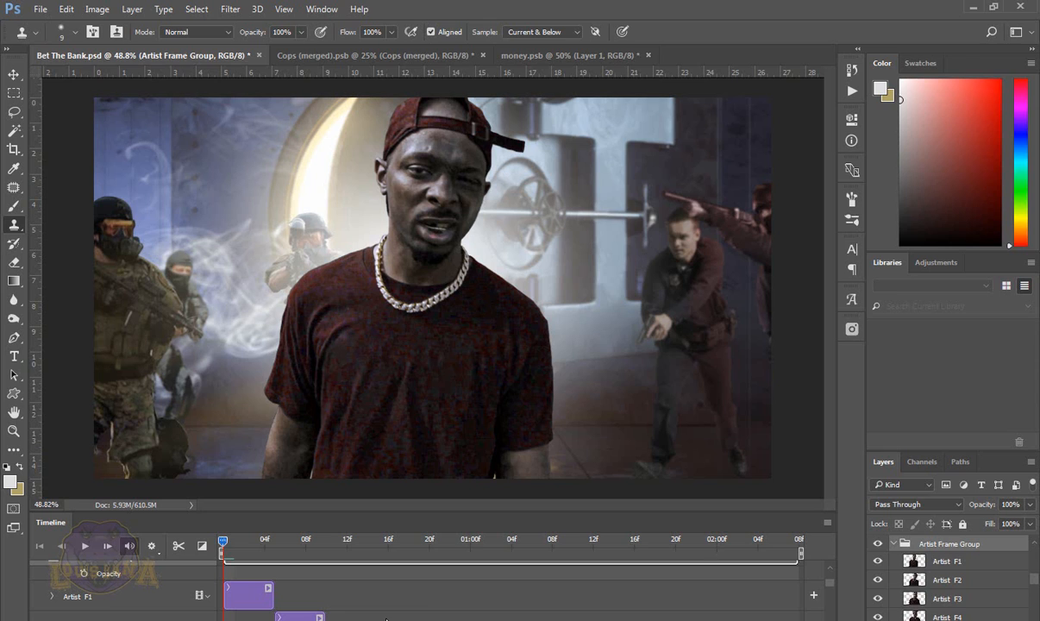
Step: Make the Bite log Frame Group and the Money group visible, and unlock the Money group
{"action": "scroll", "coordinate": [878, 574], "scroll_direction": "up", "scroll_amount": 1}
{"action": "left_click", "coordinate": [878, 570]}
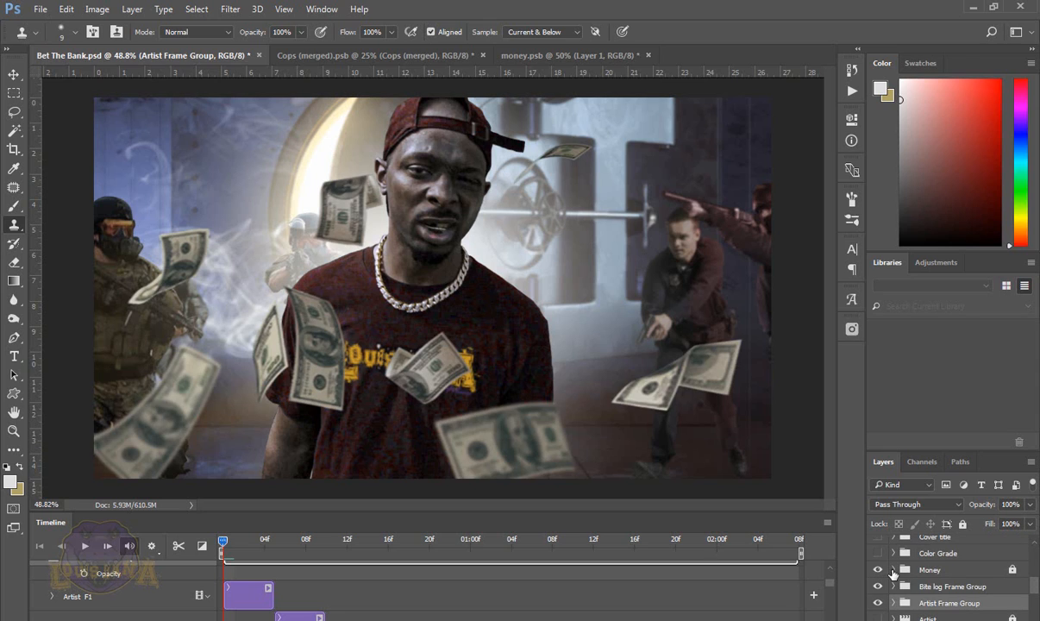
{"action": "left_click", "coordinate": [894, 571]}
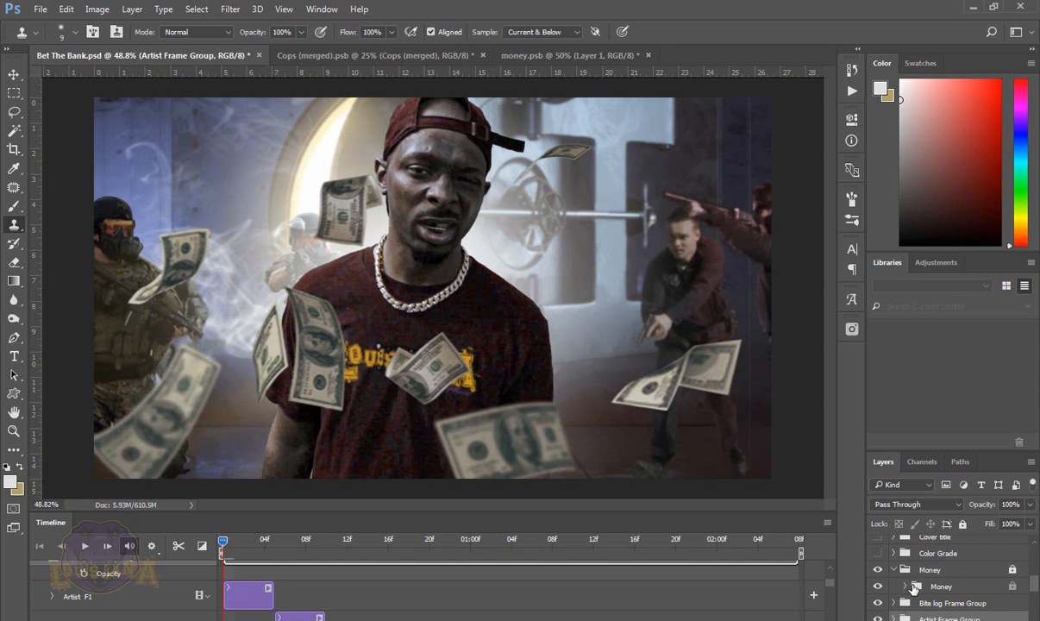
{"action": "scroll", "coordinate": [909, 589], "scroll_direction": "down", "scroll_amount": 3}
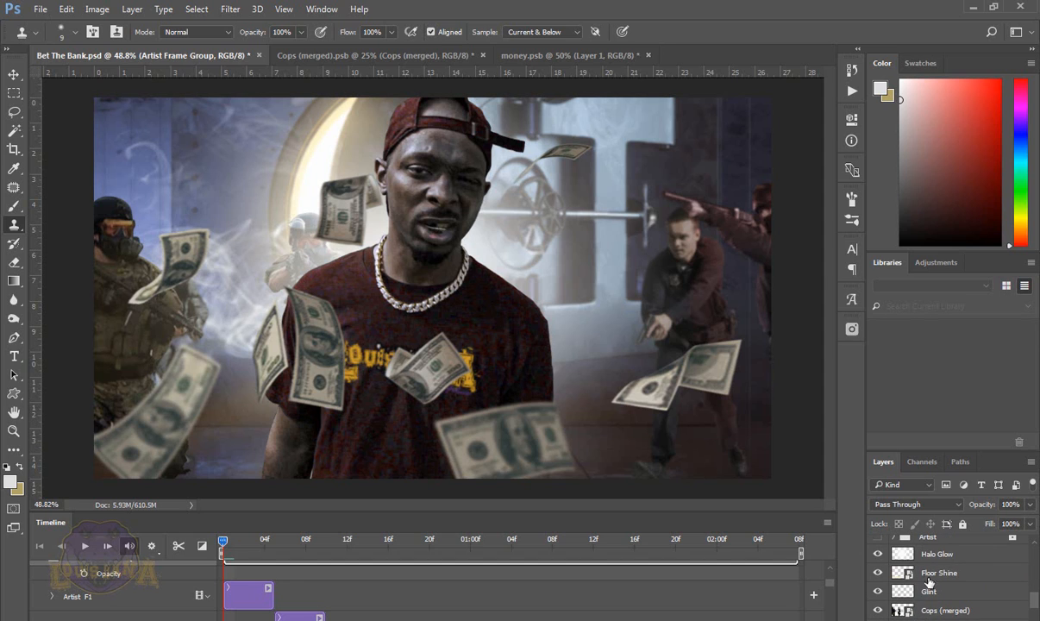
{"action": "scroll", "coordinate": [914, 589], "scroll_direction": "up", "scroll_amount": 3}
{"action": "left_click", "coordinate": [958, 593]}
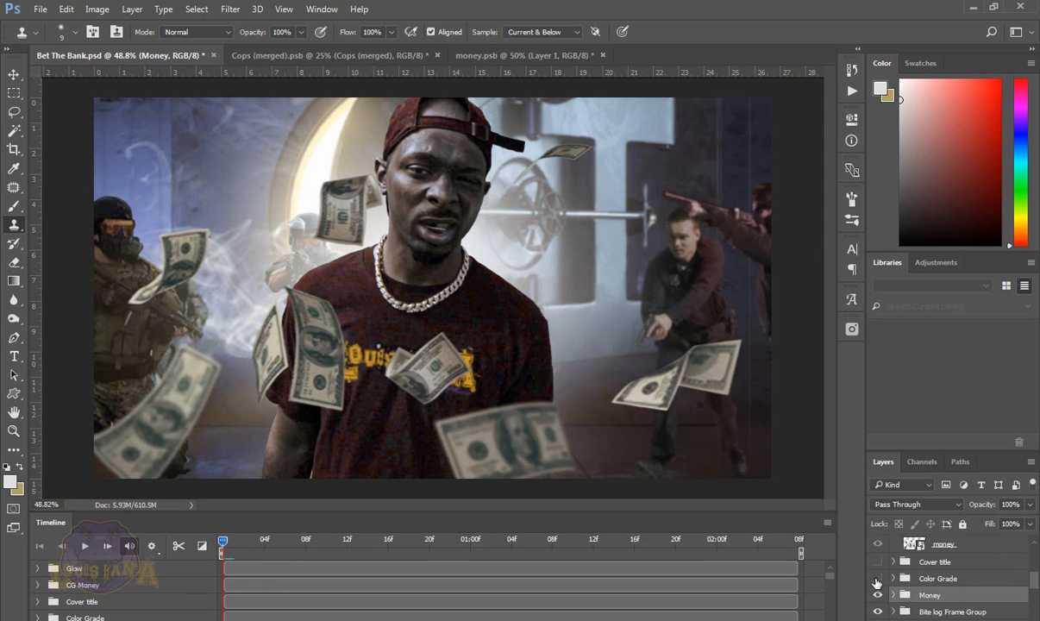
Step: Show the Color Grade group and expand it to examine its adjustment layers
{"action": "left_click", "coordinate": [877, 581]}
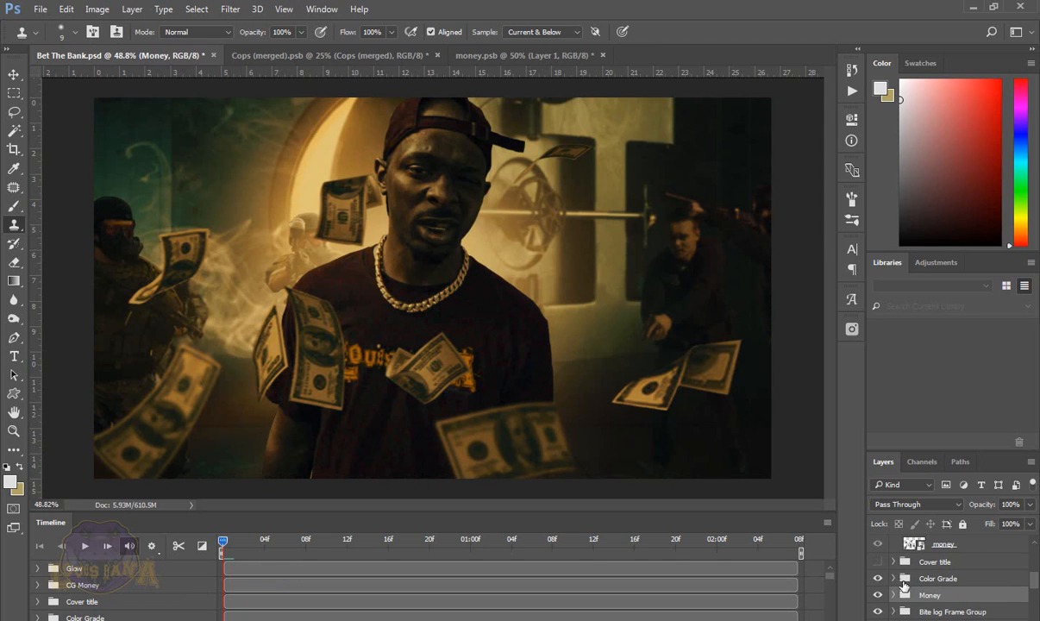
{"action": "scroll", "coordinate": [888, 551], "scroll_direction": "down", "scroll_amount": 1}
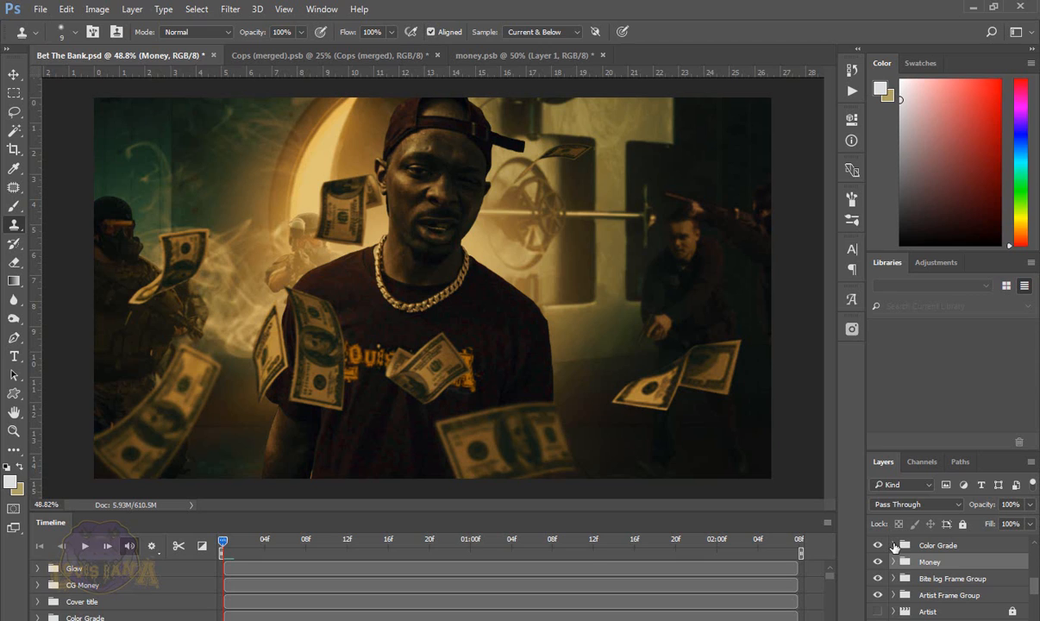
{"action": "left_click", "coordinate": [893, 546]}
{"action": "scroll", "coordinate": [938, 578], "scroll_direction": "down", "scroll_amount": 1}
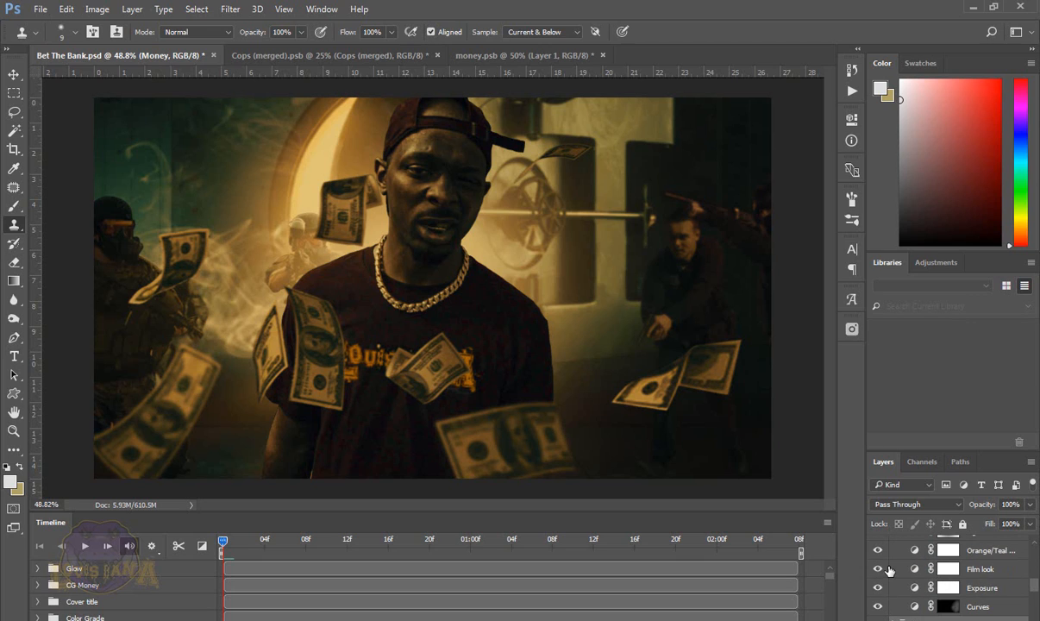
{"action": "scroll", "coordinate": [888, 569], "scroll_direction": "up", "scroll_amount": 1}
{"action": "scroll", "coordinate": [888, 573], "scroll_direction": "up", "scroll_amount": 1}
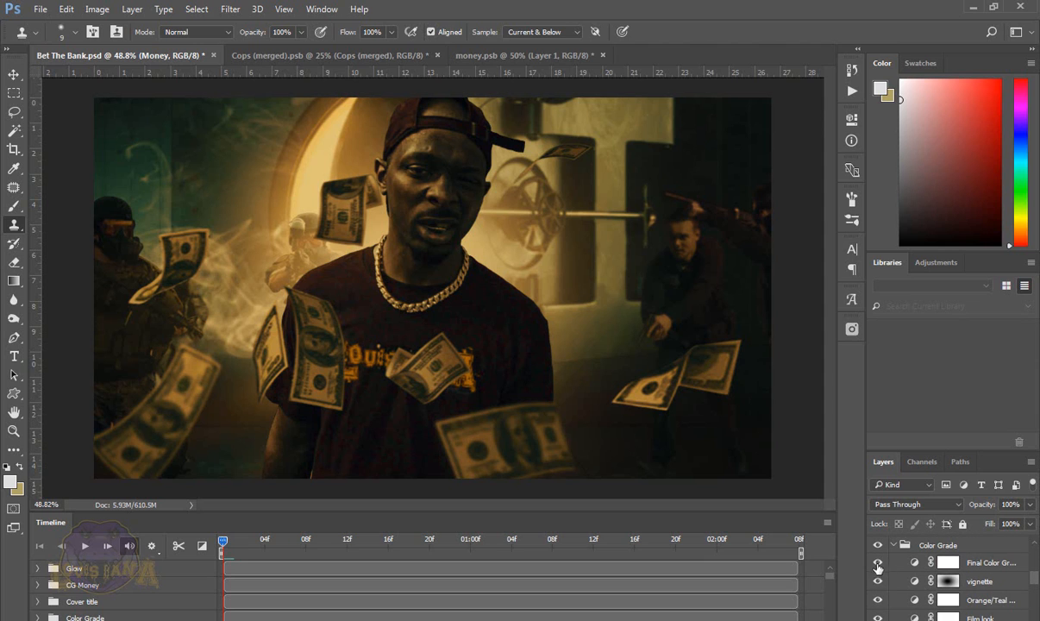
Step: Hide all the adjustment layers inside the Color Grade group, from the final color layer down to Curves
{"action": "left_click_drag", "start_coordinate": [878, 563], "coordinate": [876, 618]}
{"action": "scroll", "coordinate": [883, 601], "scroll_direction": "down", "scroll_amount": 2}
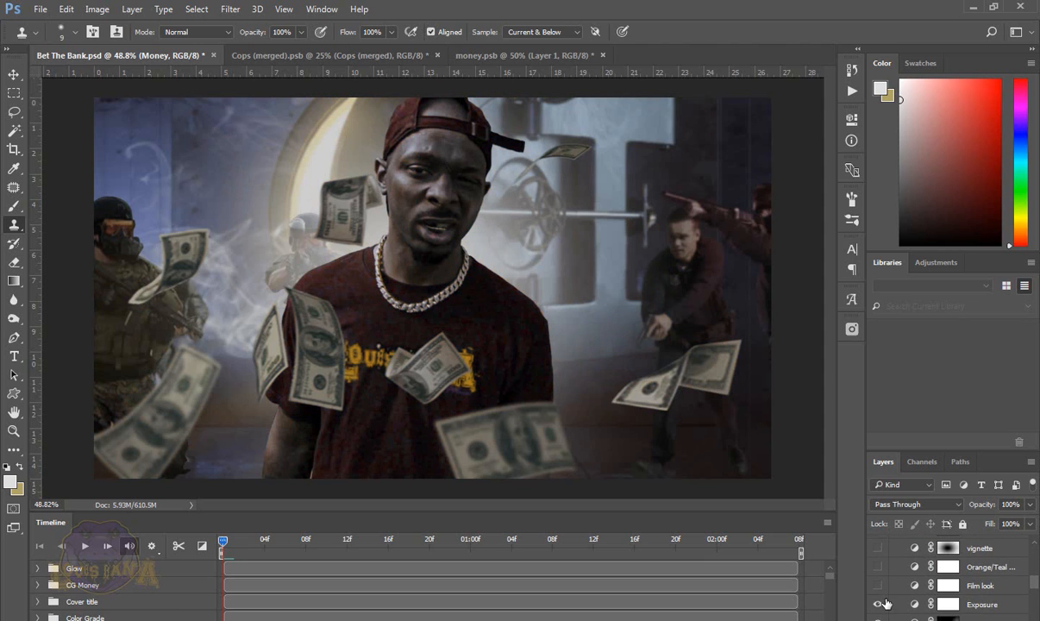
{"action": "left_click", "coordinate": [878, 605]}
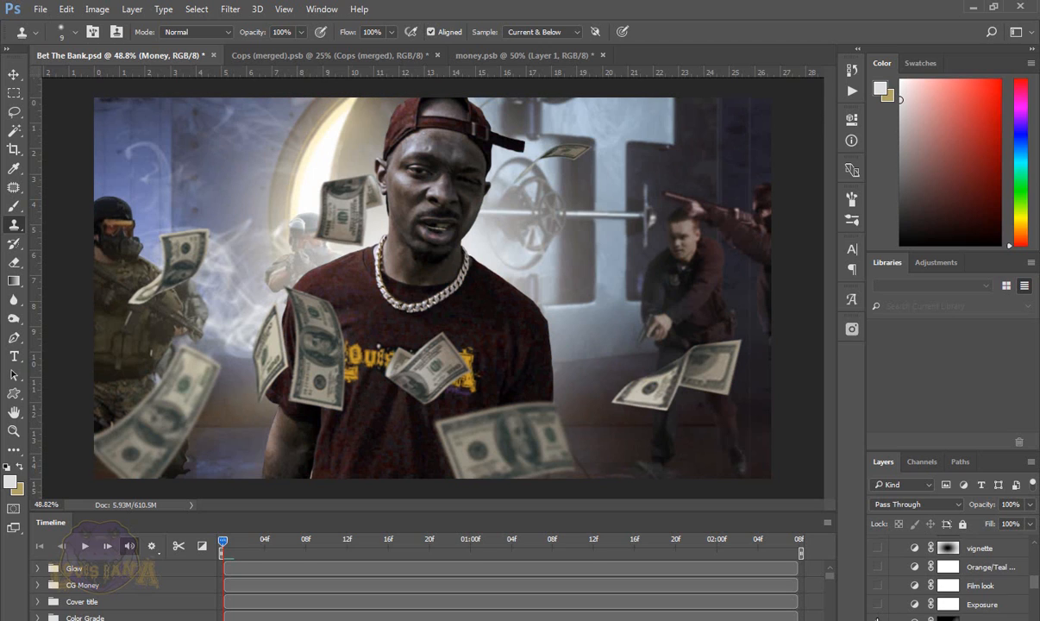
{"action": "scroll", "coordinate": [878, 594], "scroll_direction": "down", "scroll_amount": 1}
{"action": "left_click", "coordinate": [877, 606]}
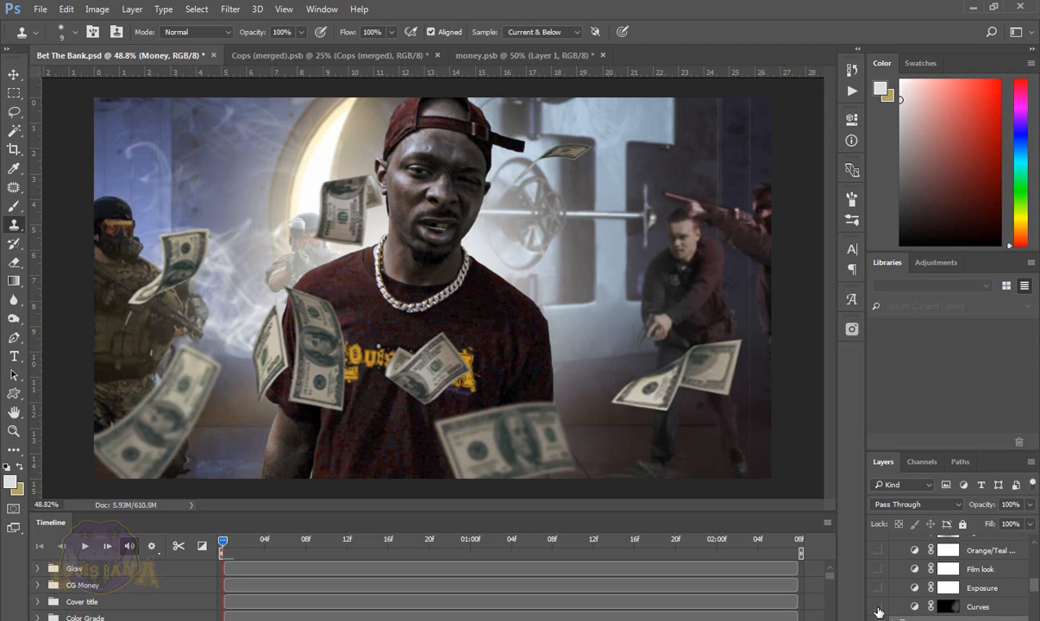
Step: Restore the visibility of the Color Grade group's Curves and Exposure layers and view each one's settings
{"action": "left_click", "coordinate": [878, 607]}
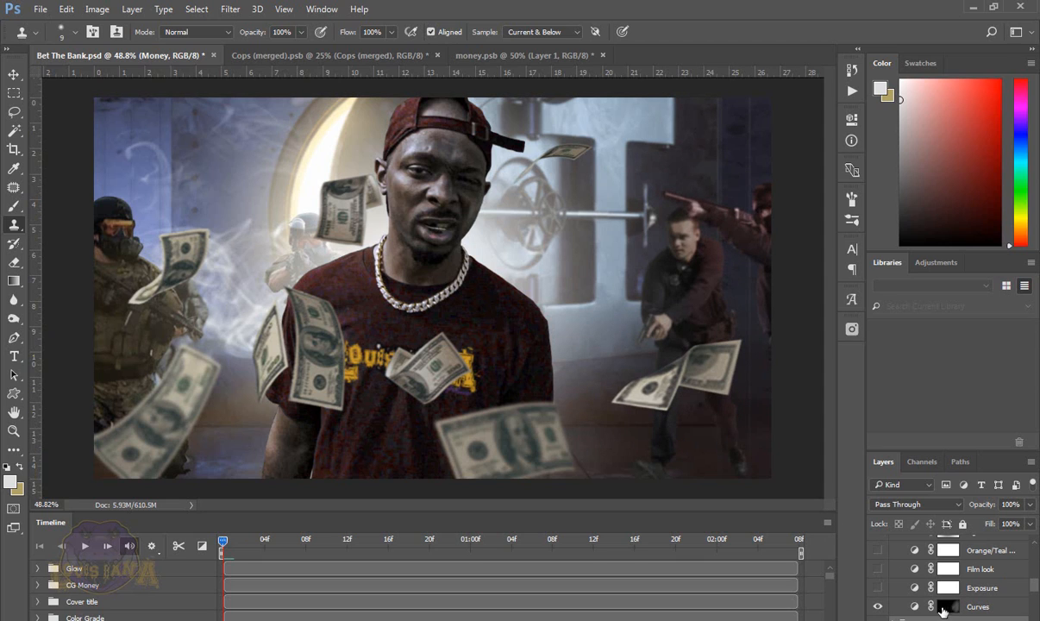
{"action": "double_click", "coordinate": [915, 609]}
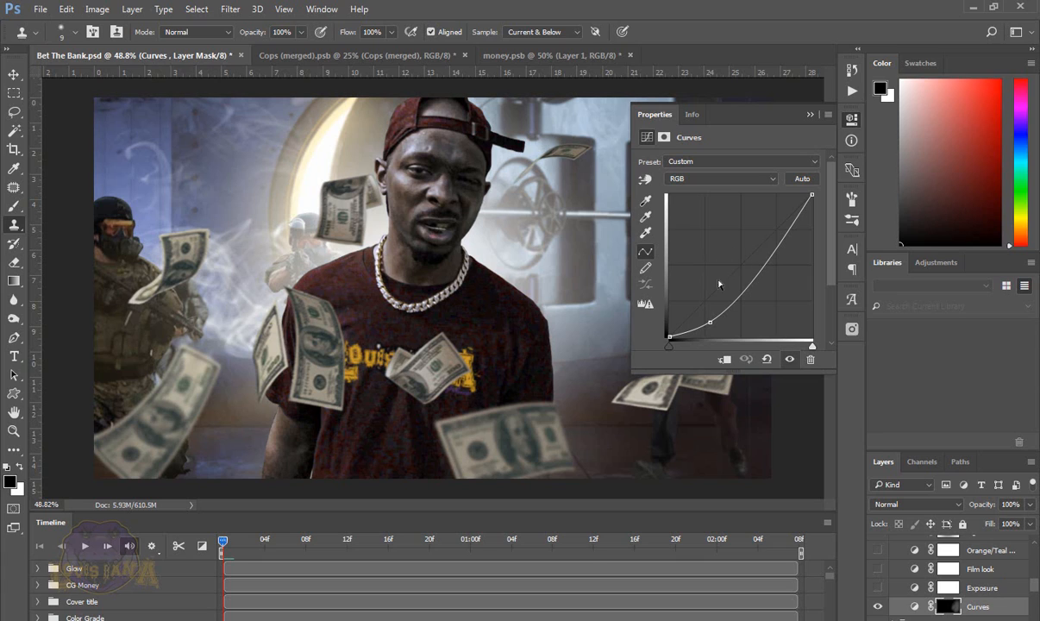
{"action": "left_click", "coordinate": [853, 123]}
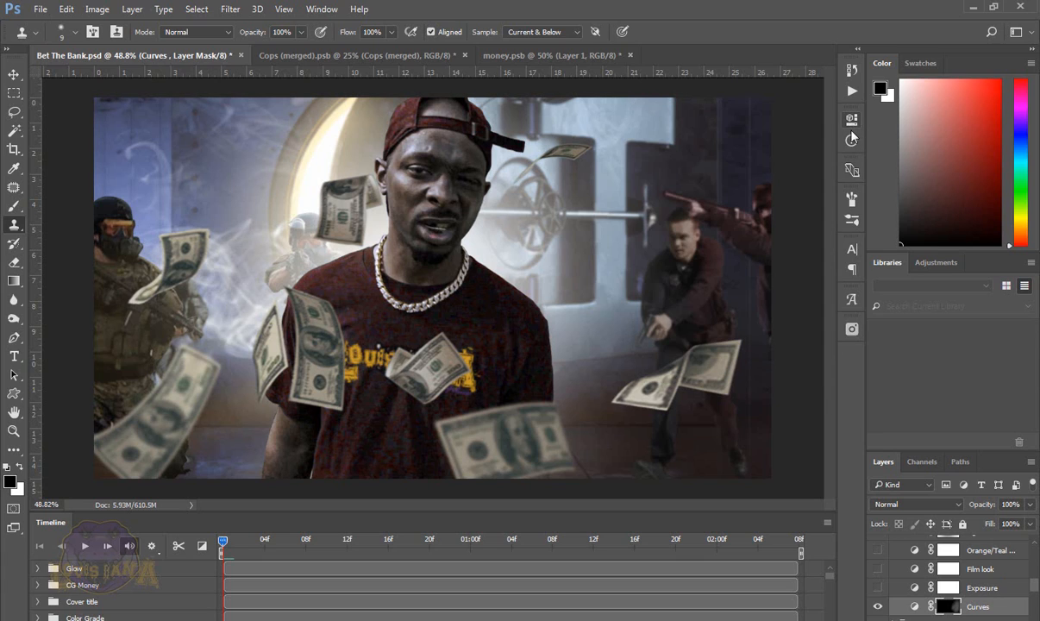
{"action": "left_click", "coordinate": [878, 588]}
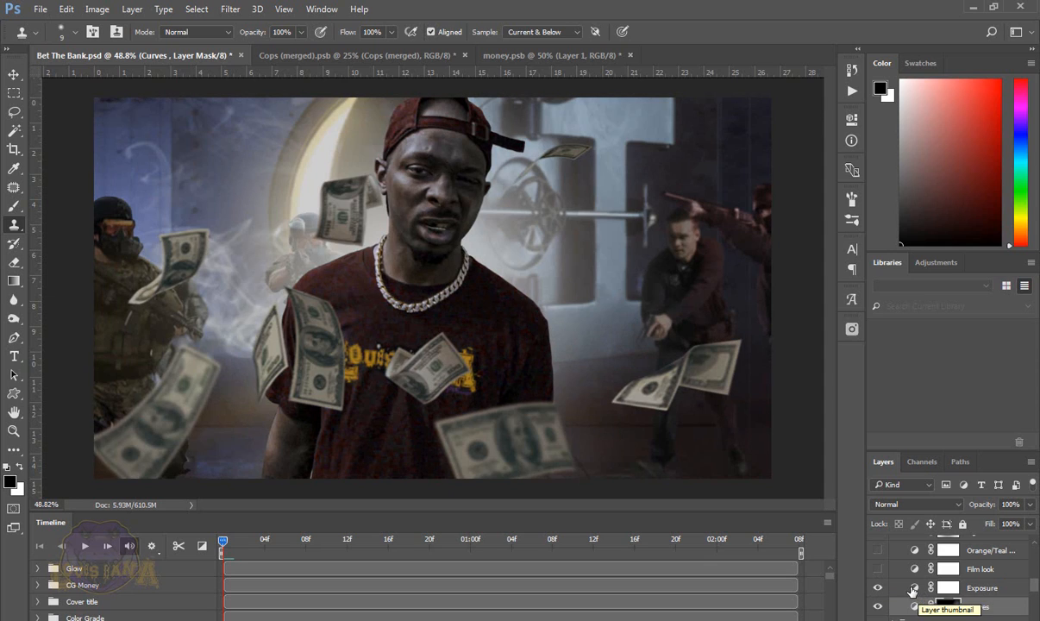
{"action": "double_click", "coordinate": [916, 589]}
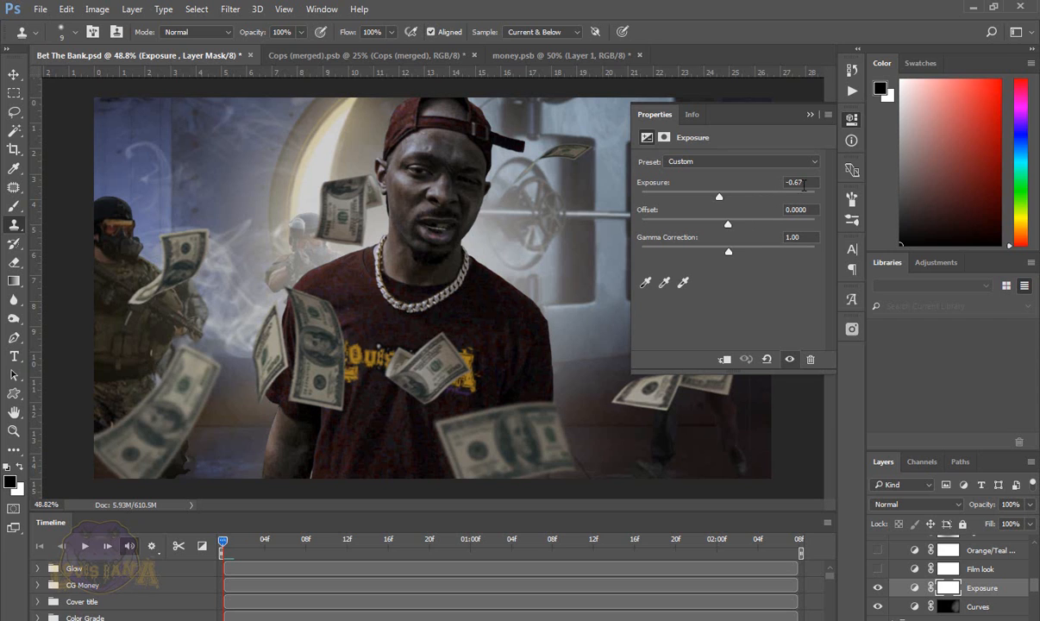
Step: Show the Film look layer, view its Curves settings, and compare the image with and without it
{"action": "left_click", "coordinate": [877, 569]}
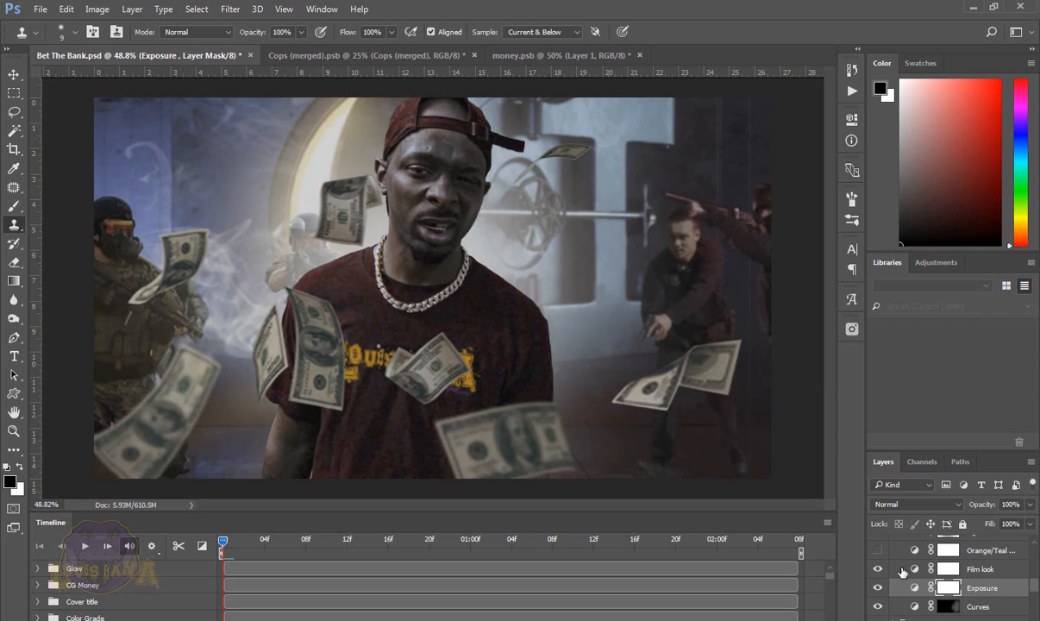
{"action": "double_click", "coordinate": [916, 570]}
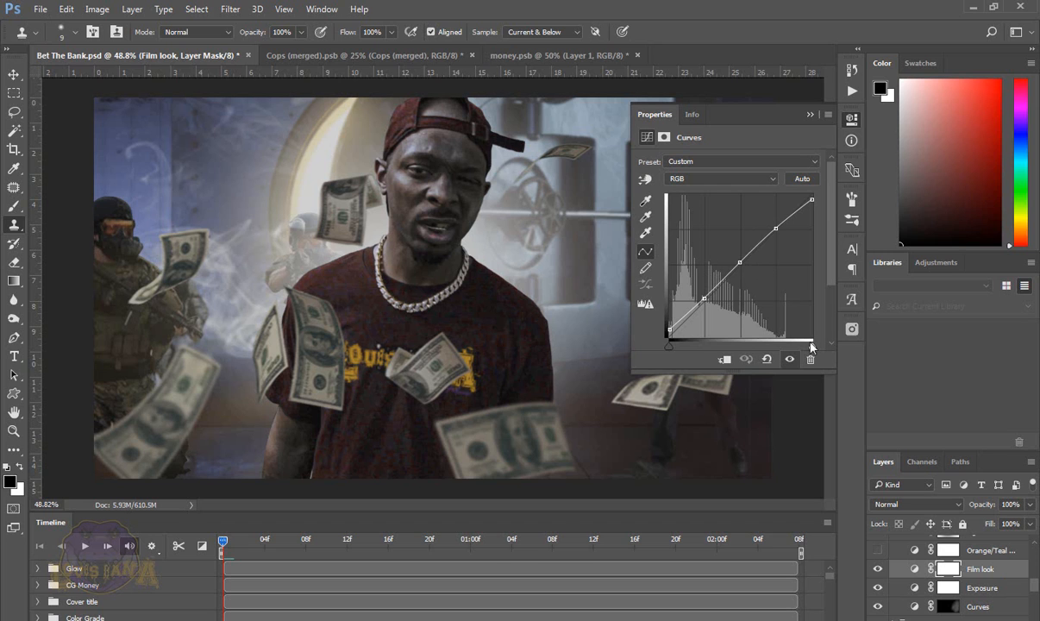
{"action": "left_click", "coordinate": [788, 359]}
{"action": "left_click", "coordinate": [788, 359]}
{"action": "left_click", "coordinate": [788, 360]}
{"action": "left_click", "coordinate": [788, 359]}
Step: Restore the Orange/Teal grade, vignette and final color layers, viewing the Color Lookup settings of the Orange/Teal grade
{"action": "left_click", "coordinate": [878, 551]}
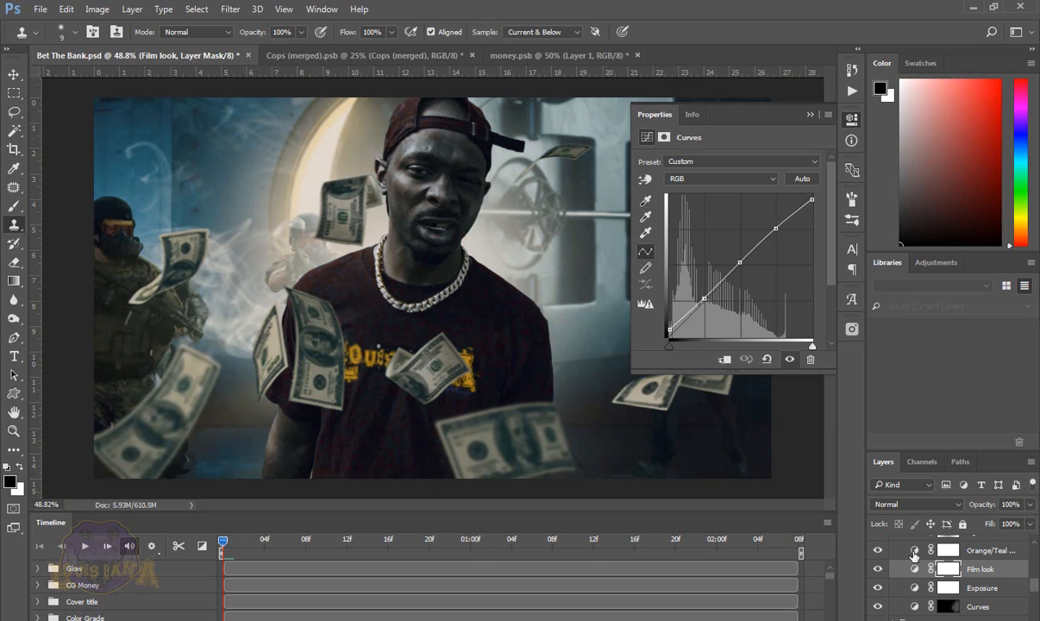
{"action": "left_click", "coordinate": [915, 551]}
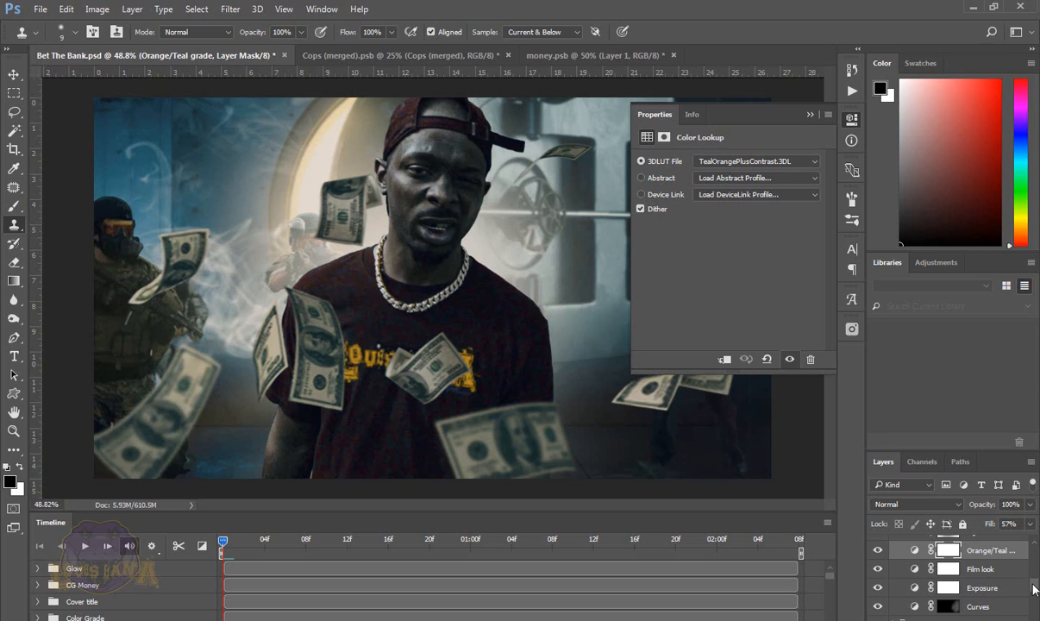
{"action": "scroll", "coordinate": [1035, 589], "scroll_direction": "up", "scroll_amount": 3}
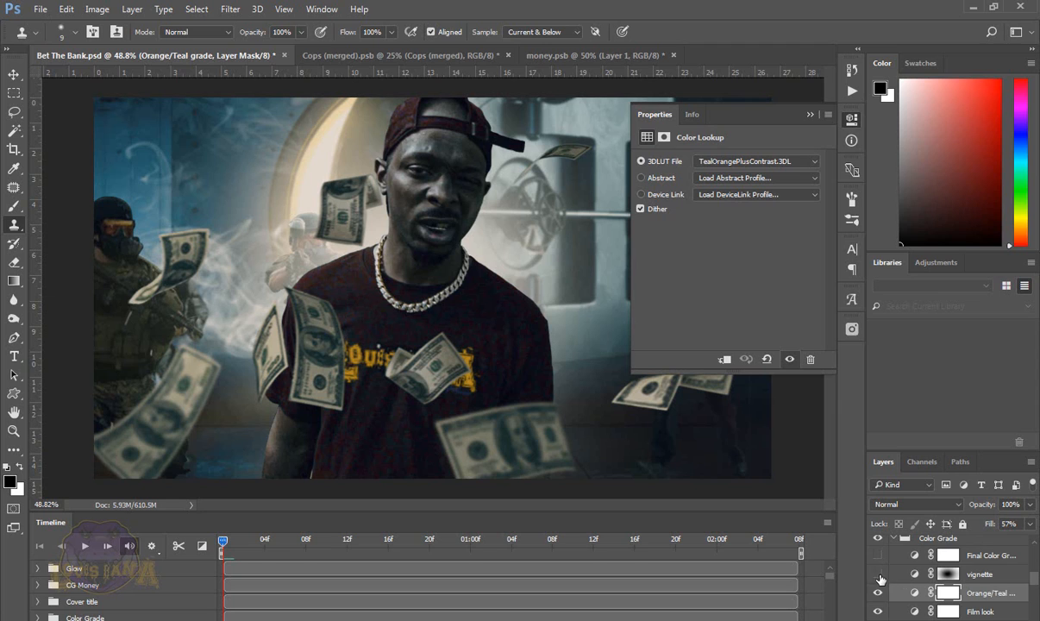
{"action": "left_click", "coordinate": [877, 575]}
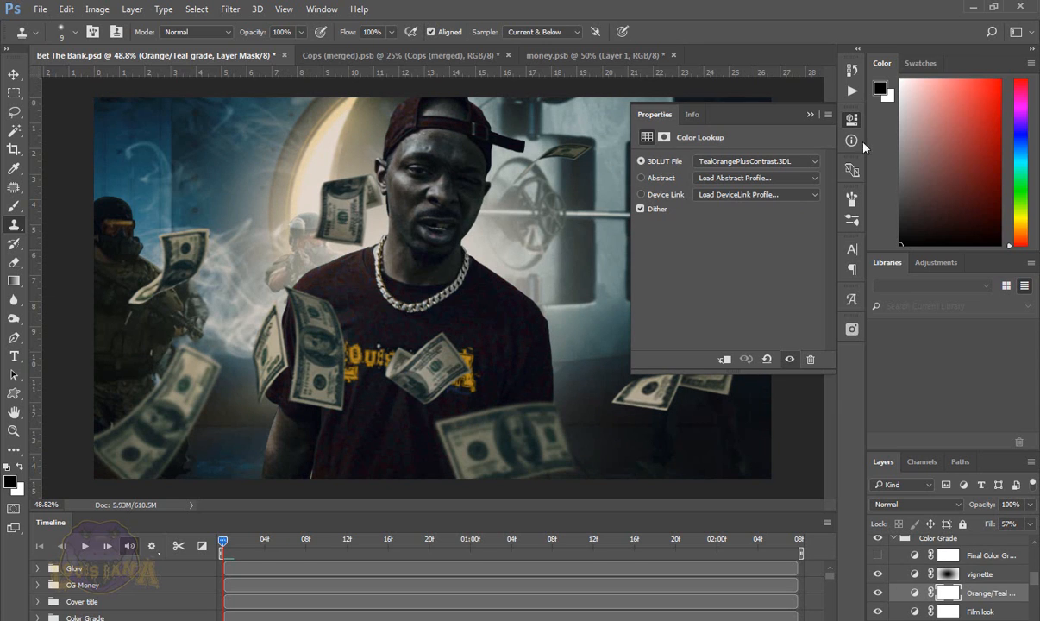
{"action": "left_click", "coordinate": [851, 120]}
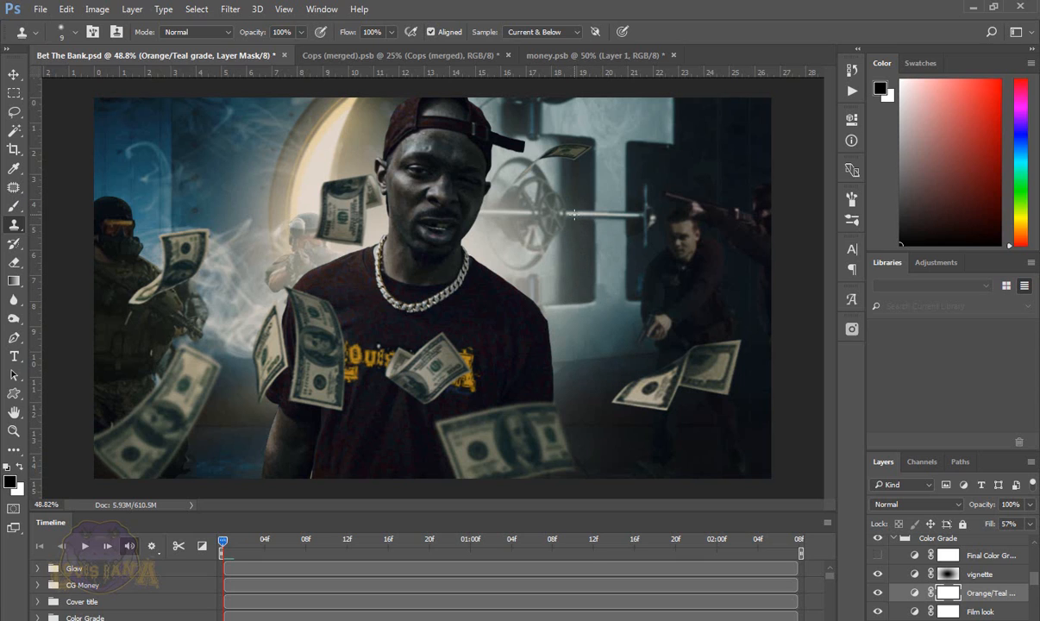
{"action": "left_click", "coordinate": [877, 556]}
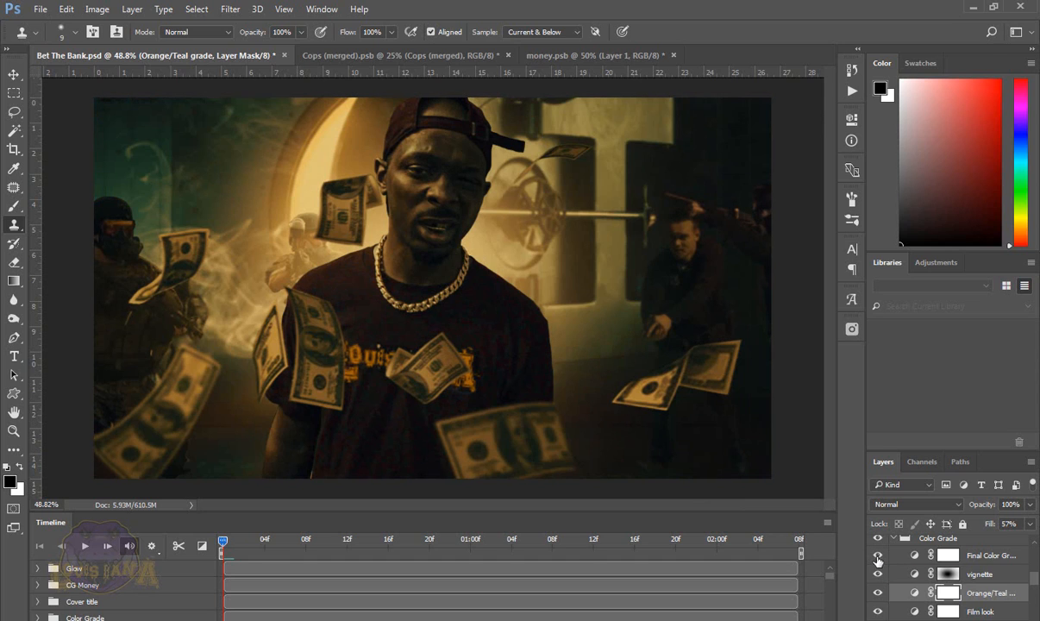
Step: View the Color Lookup settings of the Final Color Grade layer and collapse the Color Grade group
{"action": "double_click", "coordinate": [914, 556]}
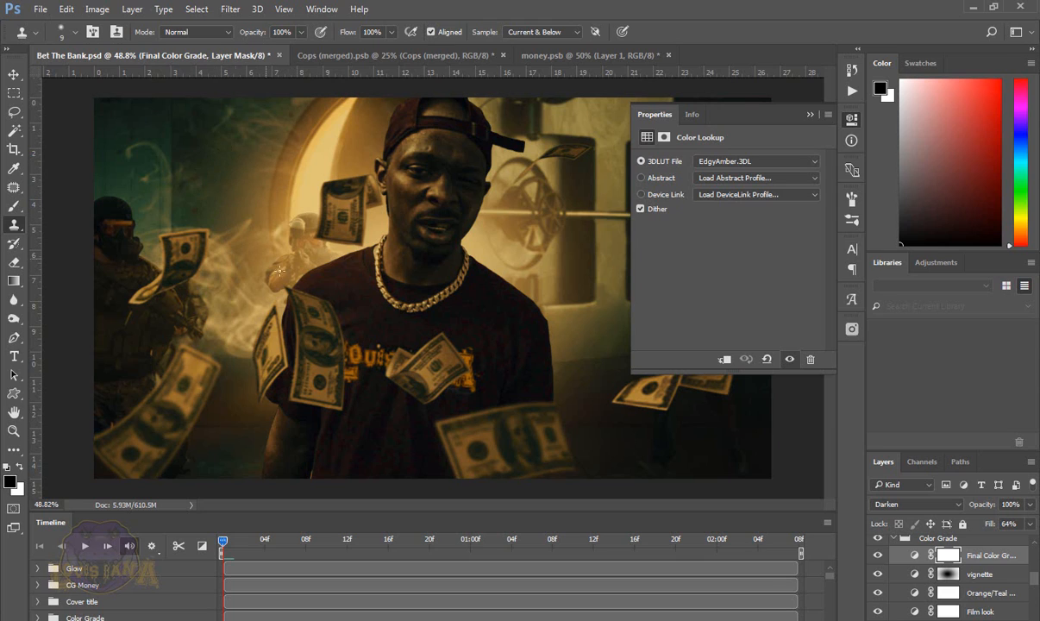
{"action": "left_click", "coordinate": [810, 114]}
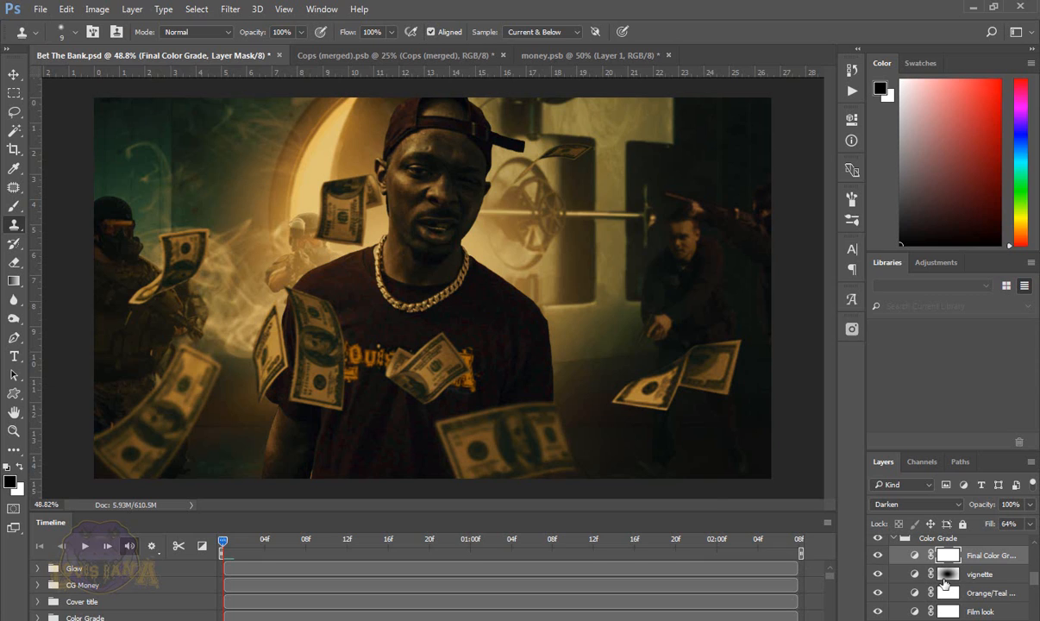
{"action": "scroll", "coordinate": [898, 568], "scroll_direction": "up", "scroll_amount": 1}
{"action": "left_click", "coordinate": [893, 570]}
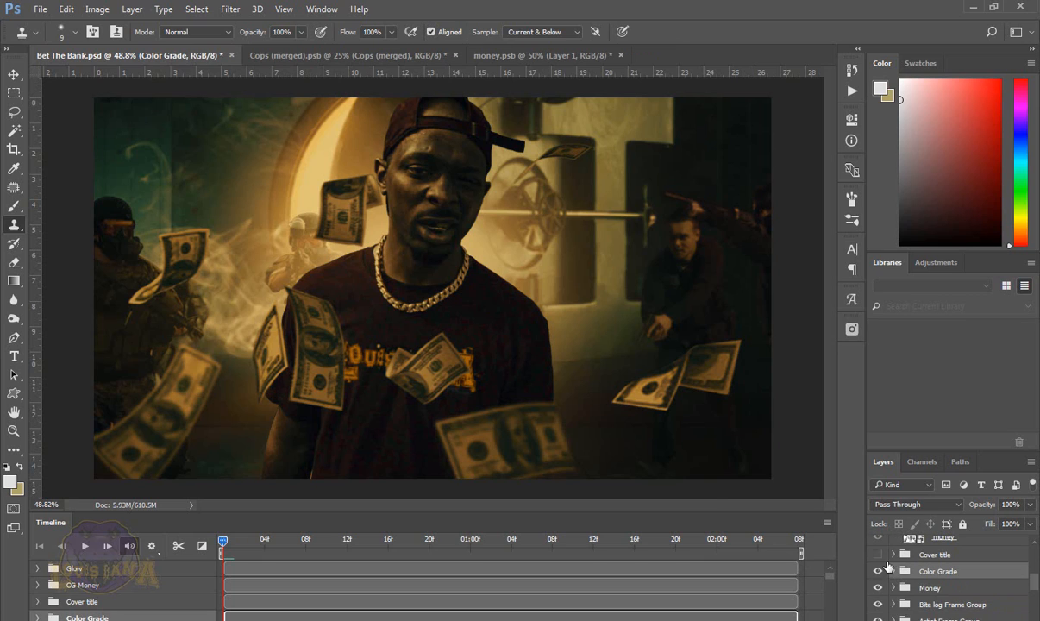
Step: Show the Cover title group and display the CG Money group in place of the Money group
{"action": "left_click", "coordinate": [877, 555]}
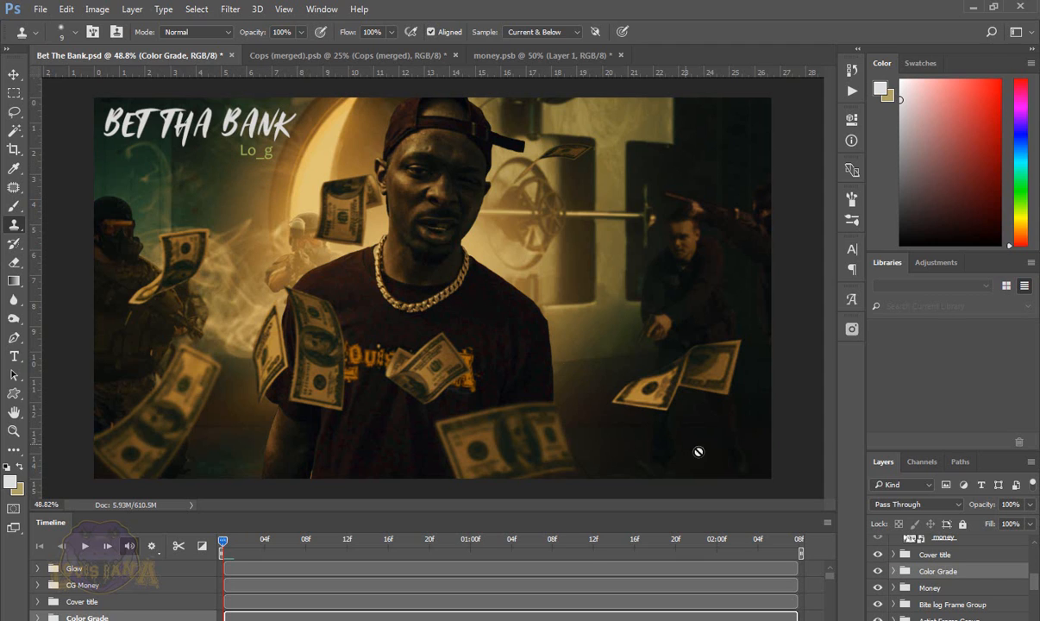
{"action": "scroll", "coordinate": [918, 591], "scroll_direction": "up", "scroll_amount": 2}
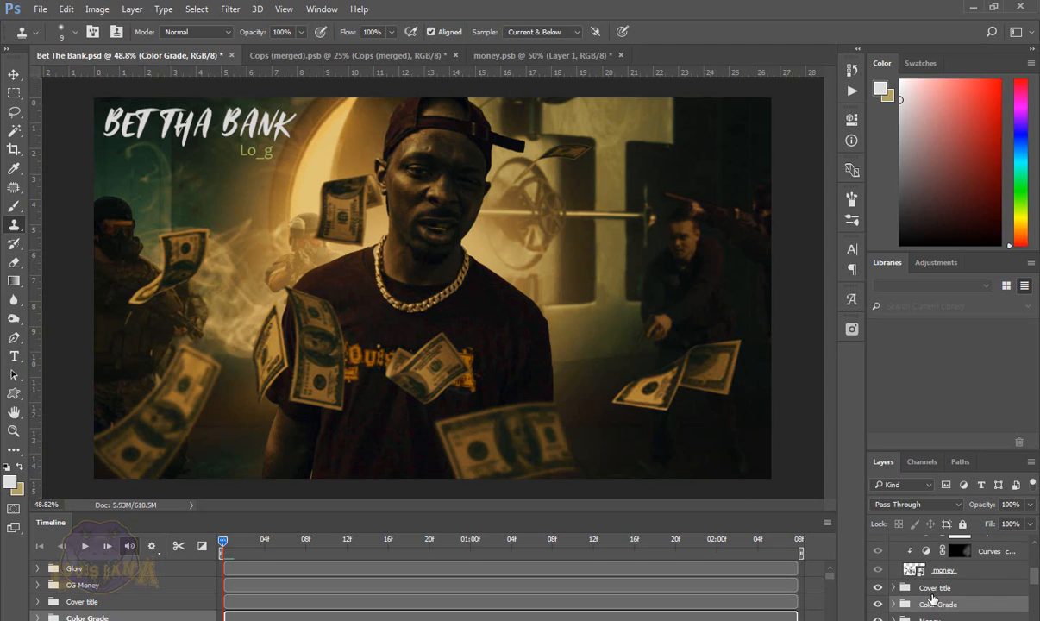
{"action": "scroll", "coordinate": [934, 599], "scroll_direction": "up", "scroll_amount": 4}
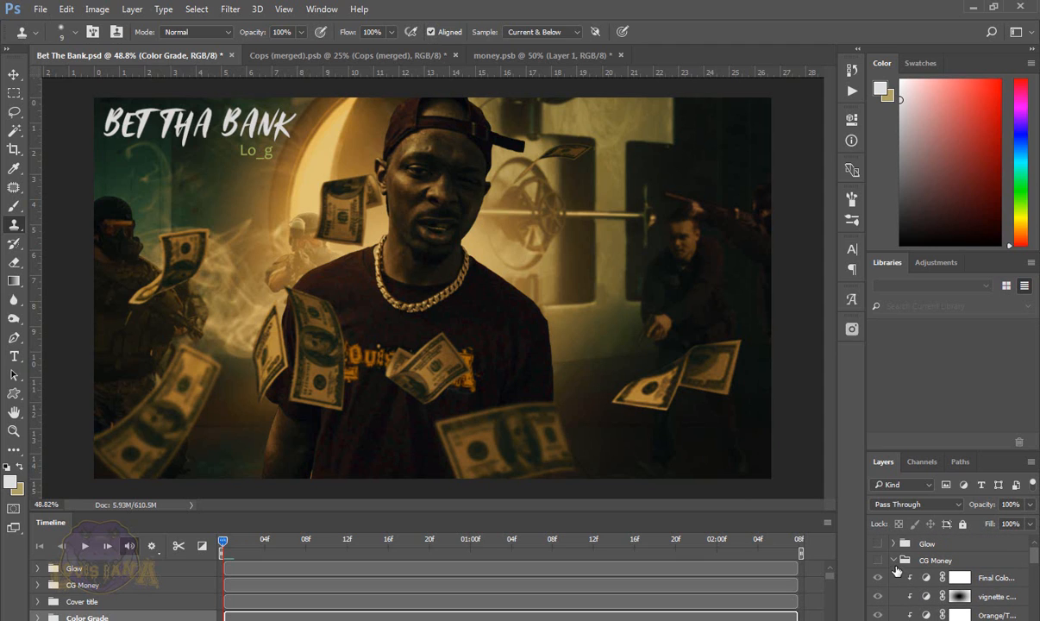
{"action": "left_click", "coordinate": [894, 560]}
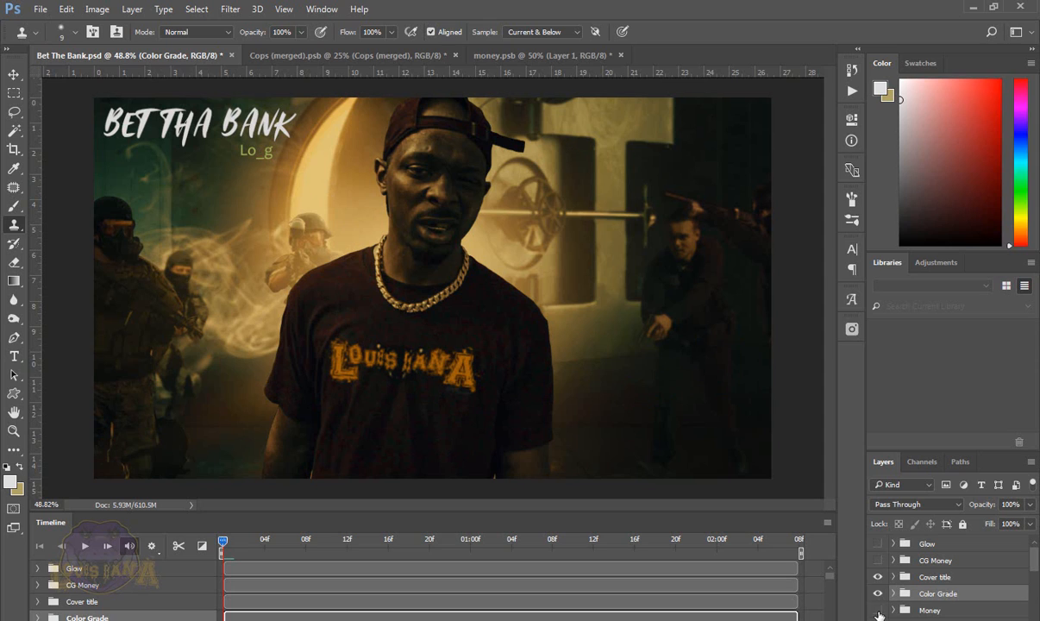
{"action": "left_click", "coordinate": [877, 560]}
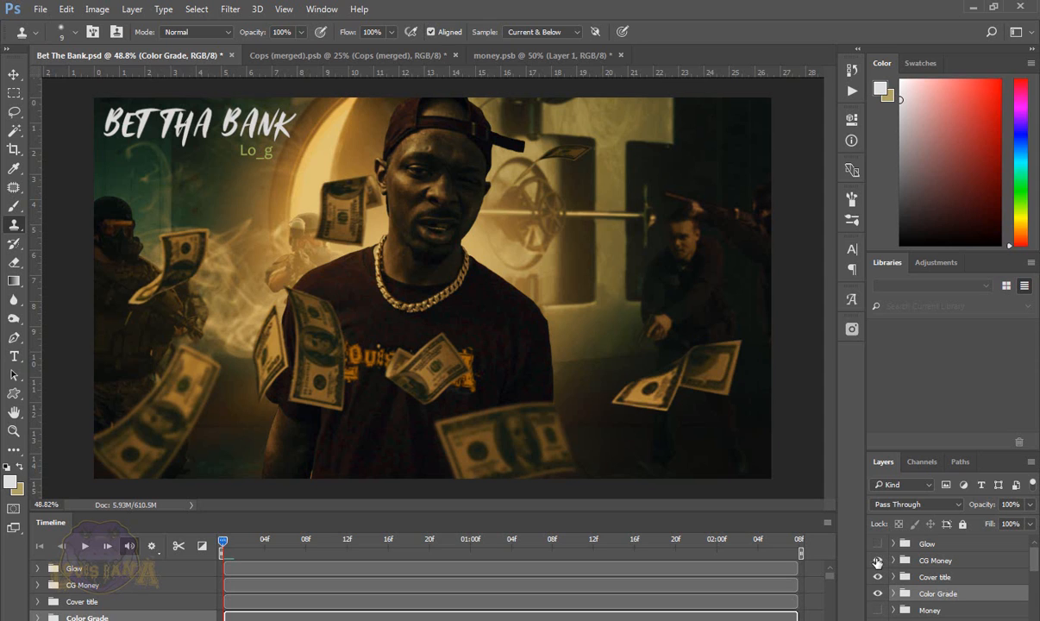
Step: Examine the clipped adjustment layers inside the CG Money group and compare them with those in the Color Grade group
{"action": "left_click", "coordinate": [893, 561]}
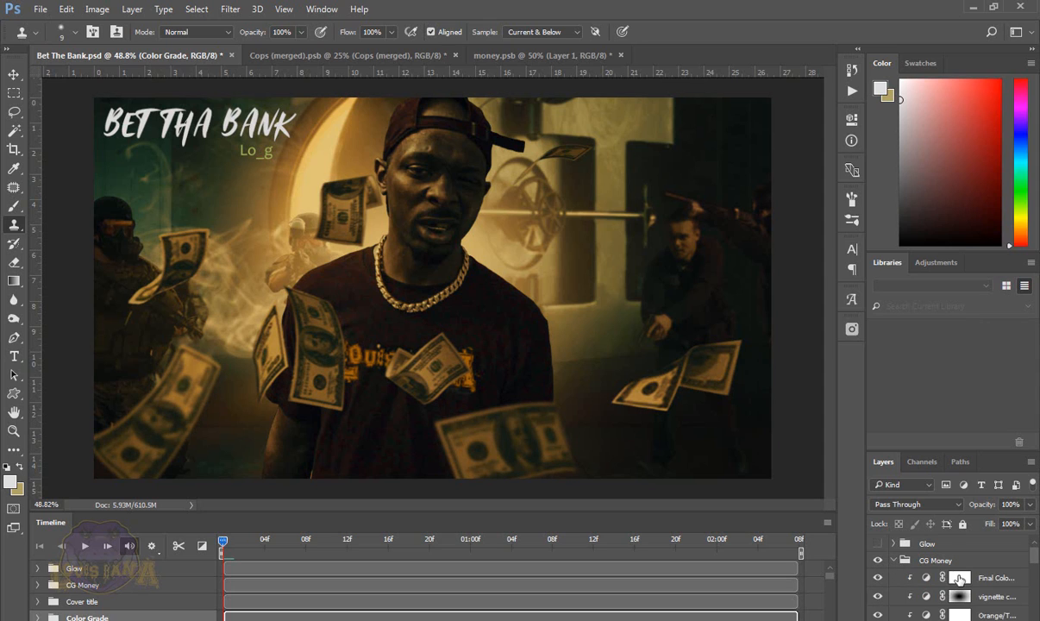
{"action": "scroll", "coordinate": [959, 581], "scroll_direction": "down", "scroll_amount": 3}
{"action": "scroll", "coordinate": [959, 580], "scroll_direction": "down", "scroll_amount": 2}
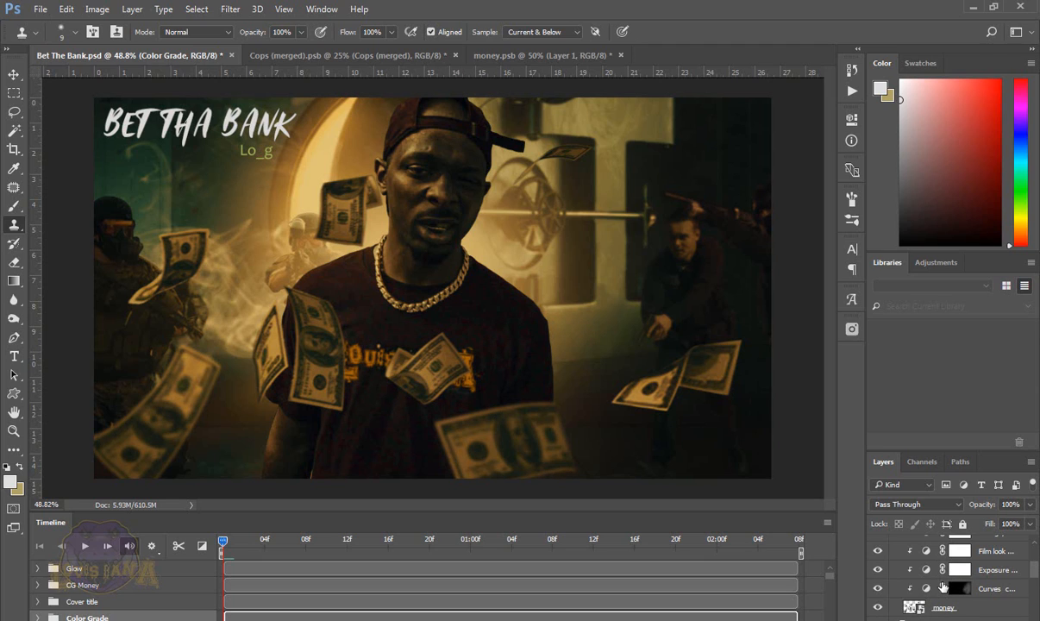
{"action": "scroll", "coordinate": [943, 588], "scroll_direction": "up", "scroll_amount": 3}
{"action": "scroll", "coordinate": [944, 587], "scroll_direction": "down", "scroll_amount": 1}
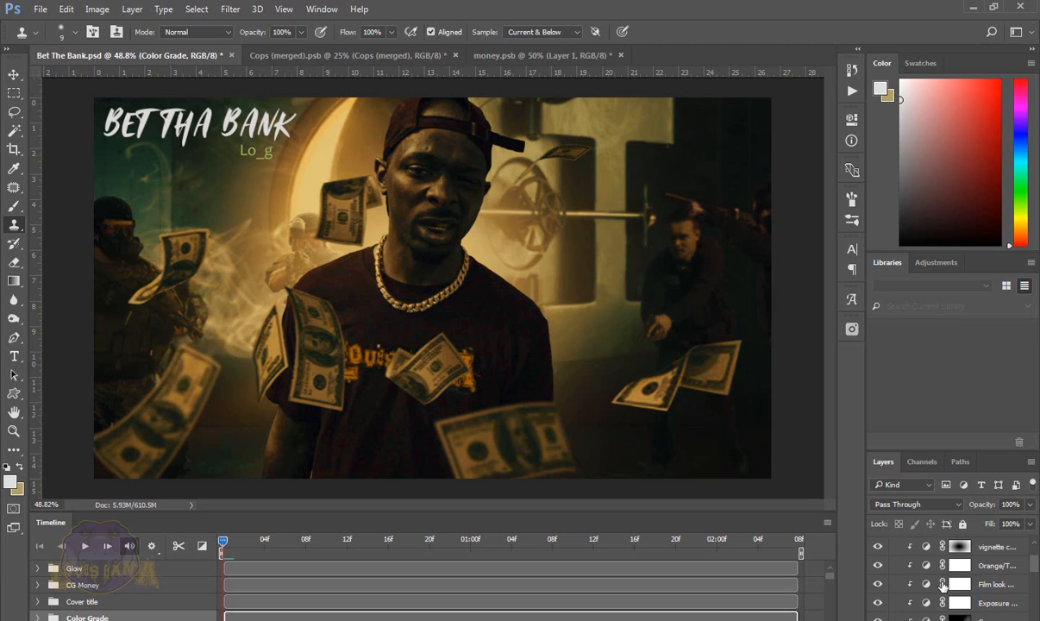
{"action": "scroll", "coordinate": [943, 585], "scroll_direction": "down", "scroll_amount": 2}
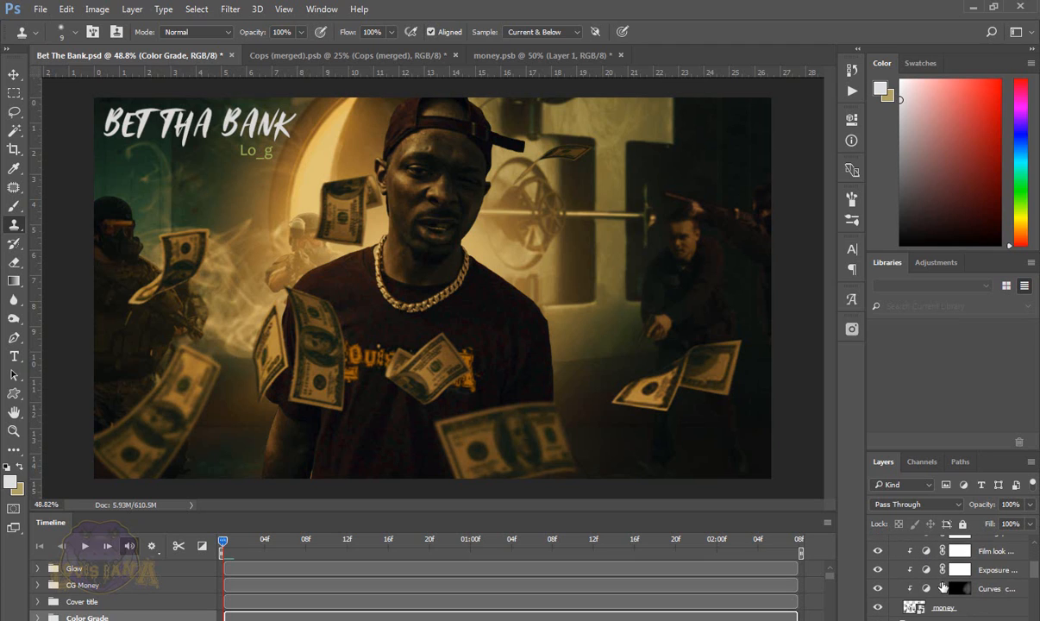
{"action": "scroll", "coordinate": [943, 587], "scroll_direction": "down", "scroll_amount": 2}
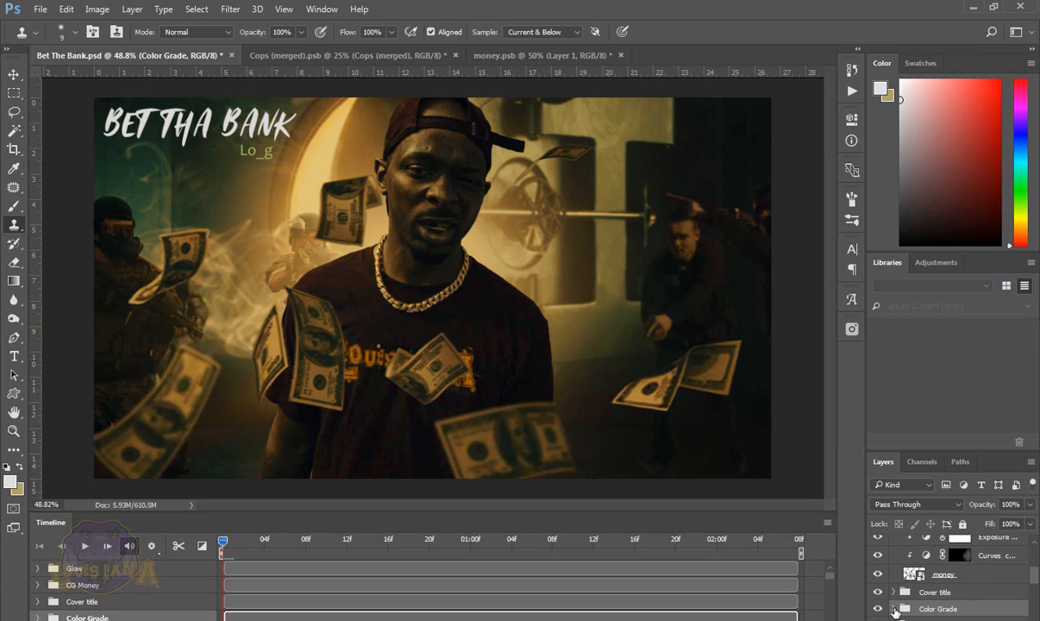
{"action": "left_click", "coordinate": [894, 610]}
{"action": "scroll", "coordinate": [924, 608], "scroll_direction": "down", "scroll_amount": 5}
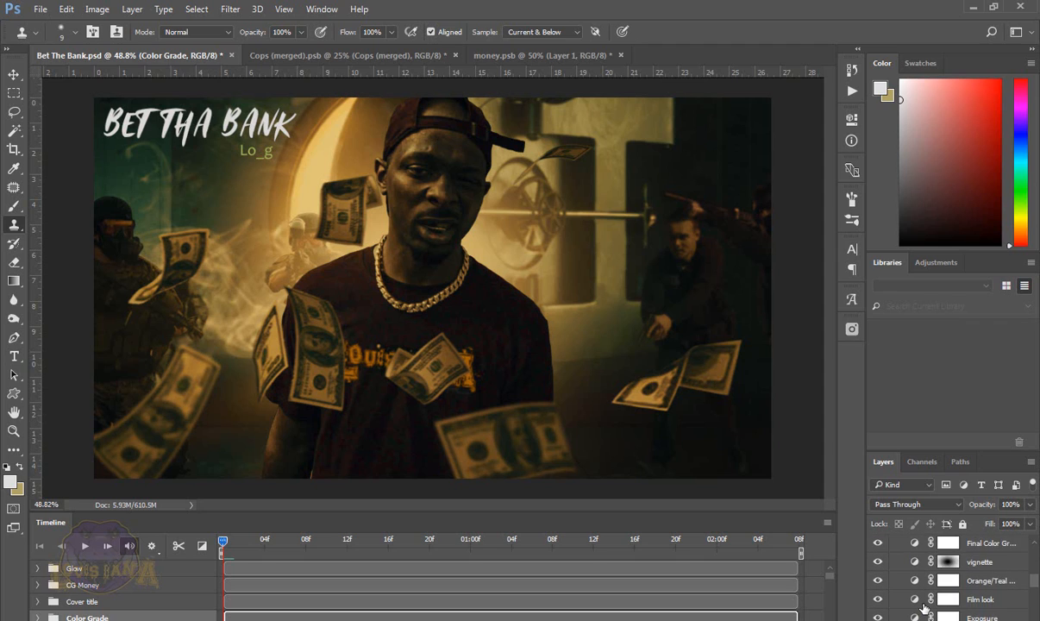
{"action": "scroll", "coordinate": [923, 607], "scroll_direction": "down", "scroll_amount": 1}
{"action": "scroll", "coordinate": [923, 608], "scroll_direction": "up", "scroll_amount": 6}
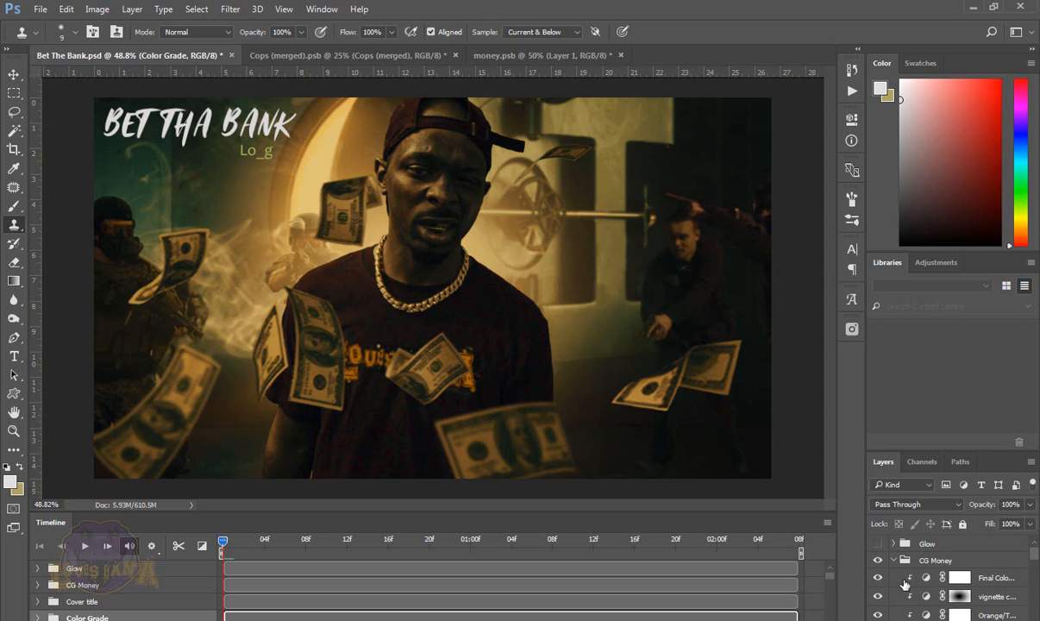
Step: Hide the CG Money group's clipped adjustment layers from the final color layer down to Curves, comparing the look of the bills
{"action": "left_click", "coordinate": [877, 577]}
{"action": "left_click", "coordinate": [878, 596]}
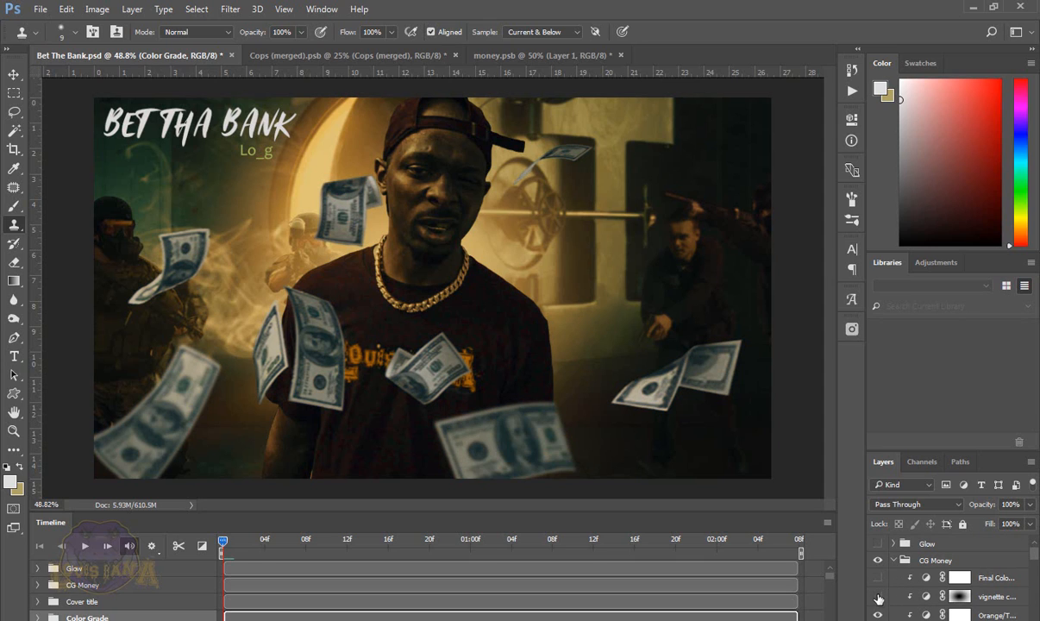
{"action": "scroll", "coordinate": [900, 596], "scroll_direction": "down", "scroll_amount": 2}
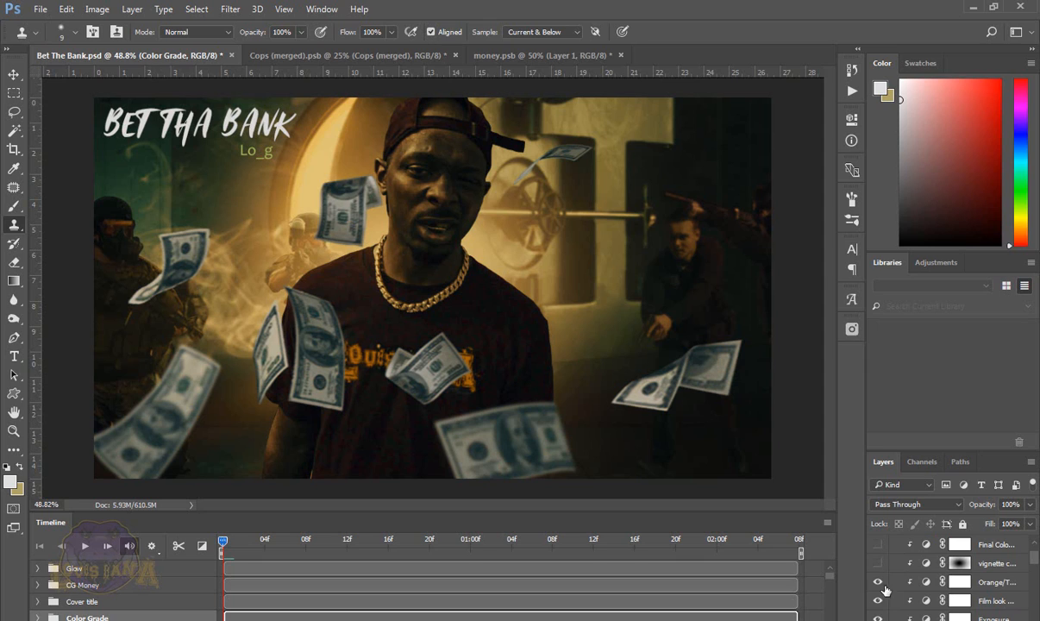
{"action": "left_click", "coordinate": [877, 584]}
{"action": "left_click", "coordinate": [879, 603]}
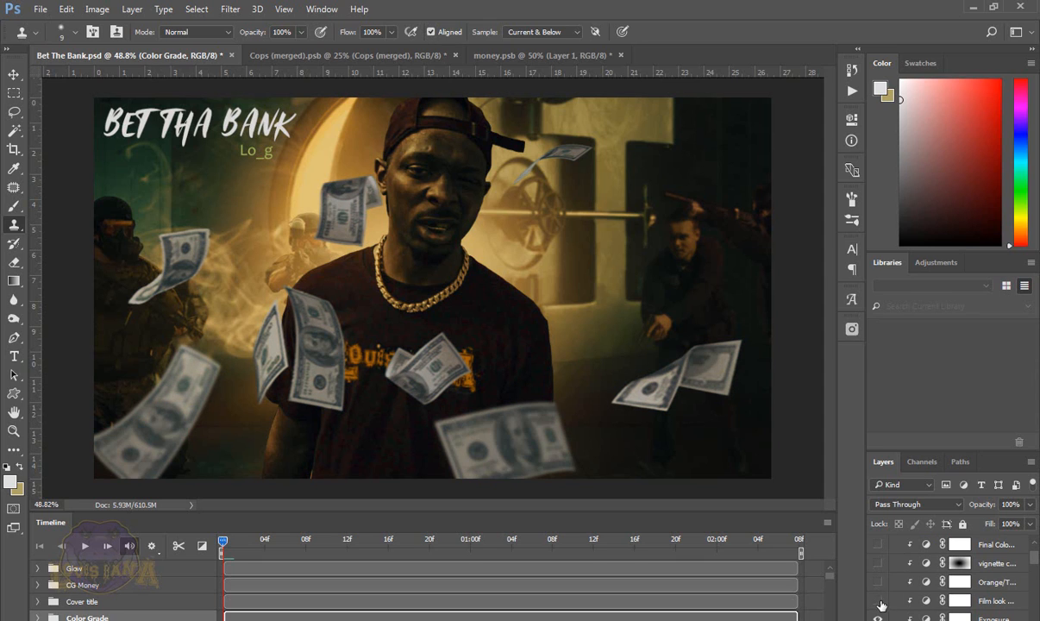
{"action": "left_click", "coordinate": [877, 618]}
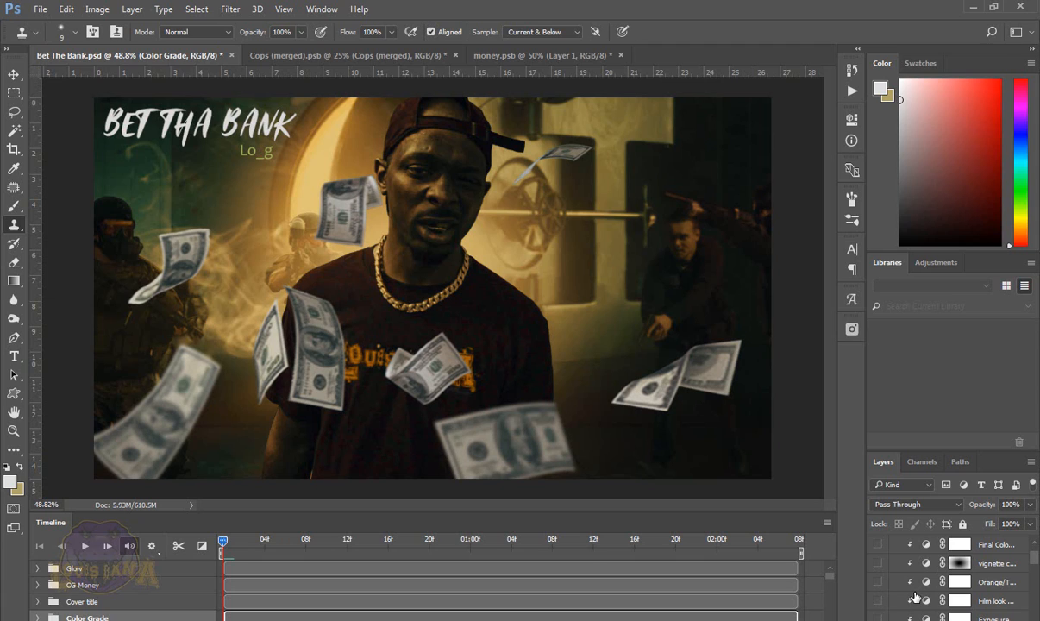
{"action": "scroll", "coordinate": [917, 595], "scroll_direction": "down", "scroll_amount": 1}
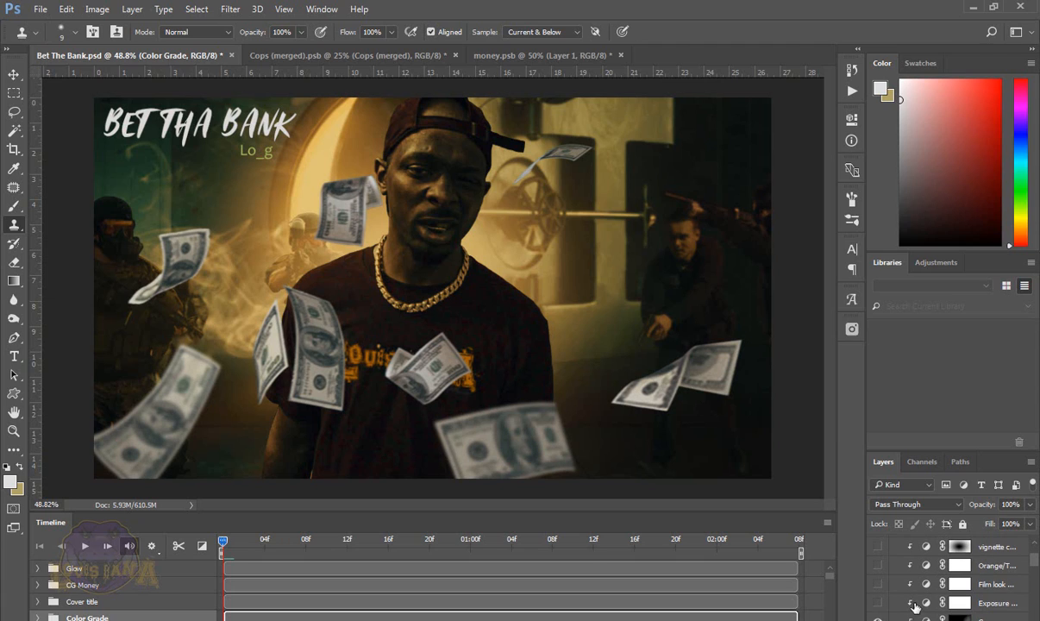
{"action": "left_click", "coordinate": [878, 619]}
Step: Restore the CG Money group's Exposure, Film look, Orange/Teal, vignette and final color layers to compare the graded bills
{"action": "left_click", "coordinate": [878, 602]}
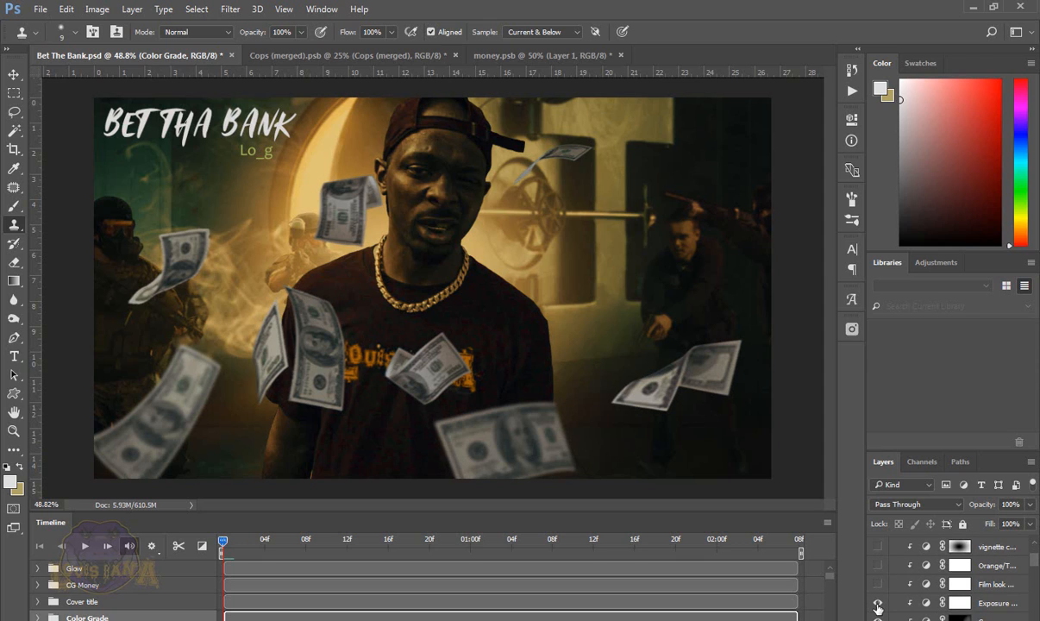
{"action": "left_click", "coordinate": [878, 585]}
{"action": "left_click", "coordinate": [877, 565]}
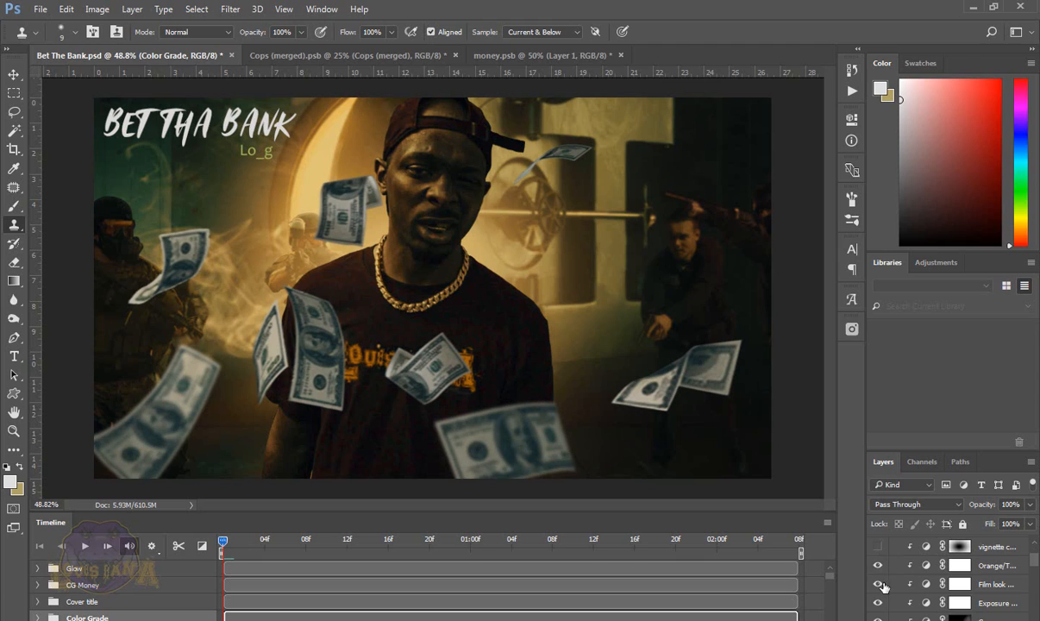
{"action": "scroll", "coordinate": [881, 578], "scroll_direction": "up", "scroll_amount": 1}
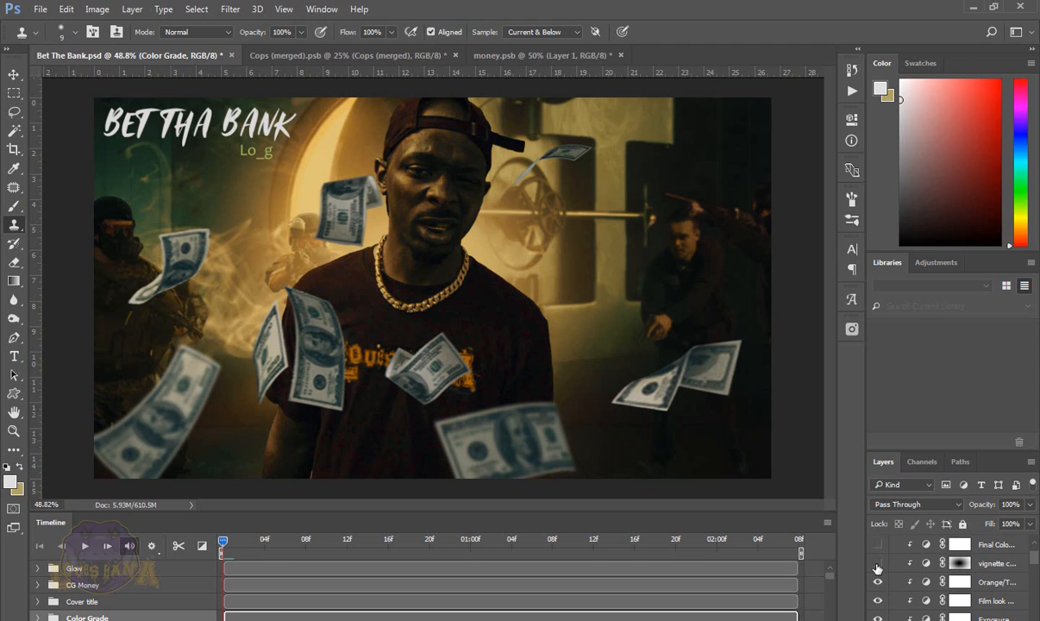
{"action": "scroll", "coordinate": [878, 571], "scroll_direction": "up", "scroll_amount": 1}
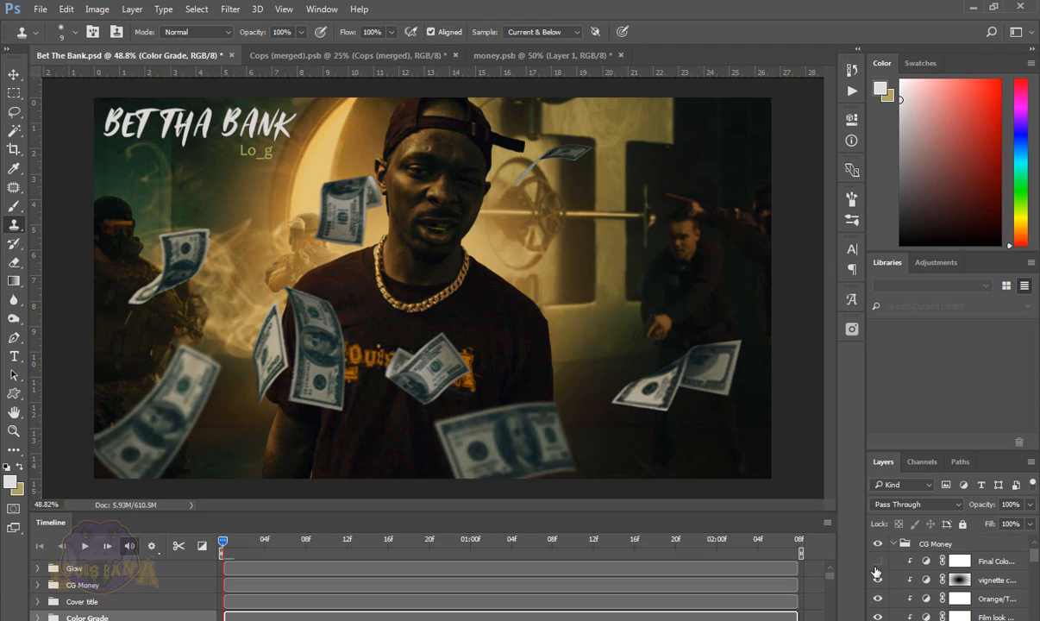
{"action": "left_click", "coordinate": [878, 562]}
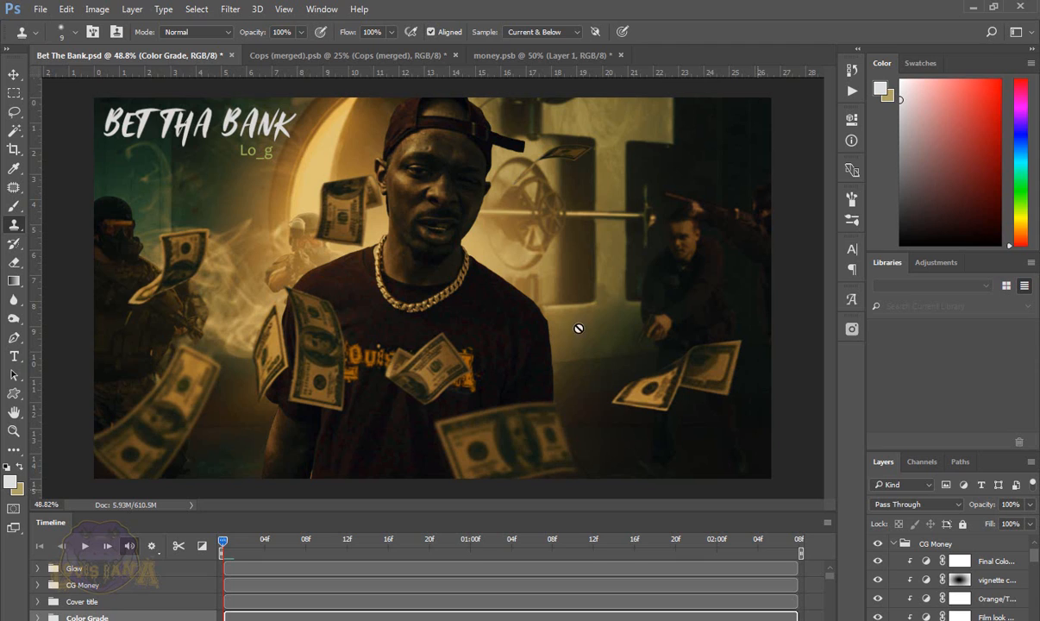
Step: Play the falling money animation inside the CG Money group's money smart object and close its document
{"action": "scroll", "coordinate": [942, 558], "scroll_direction": "down", "scroll_amount": 1}
{"action": "scroll", "coordinate": [943, 560], "scroll_direction": "down", "scroll_amount": 1}
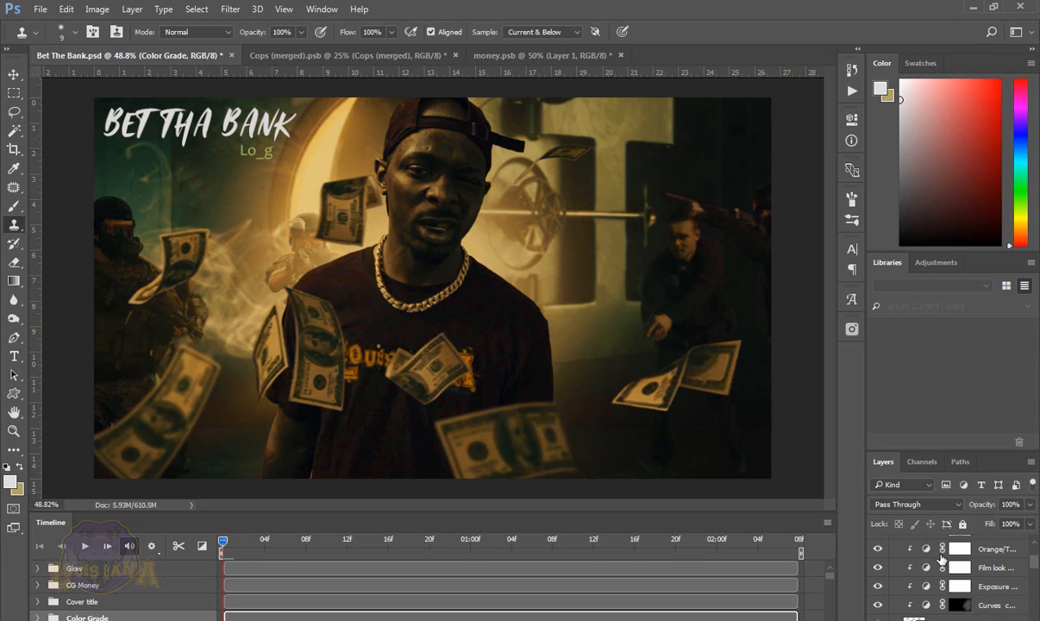
{"action": "scroll", "coordinate": [942, 571], "scroll_direction": "up", "scroll_amount": 2}
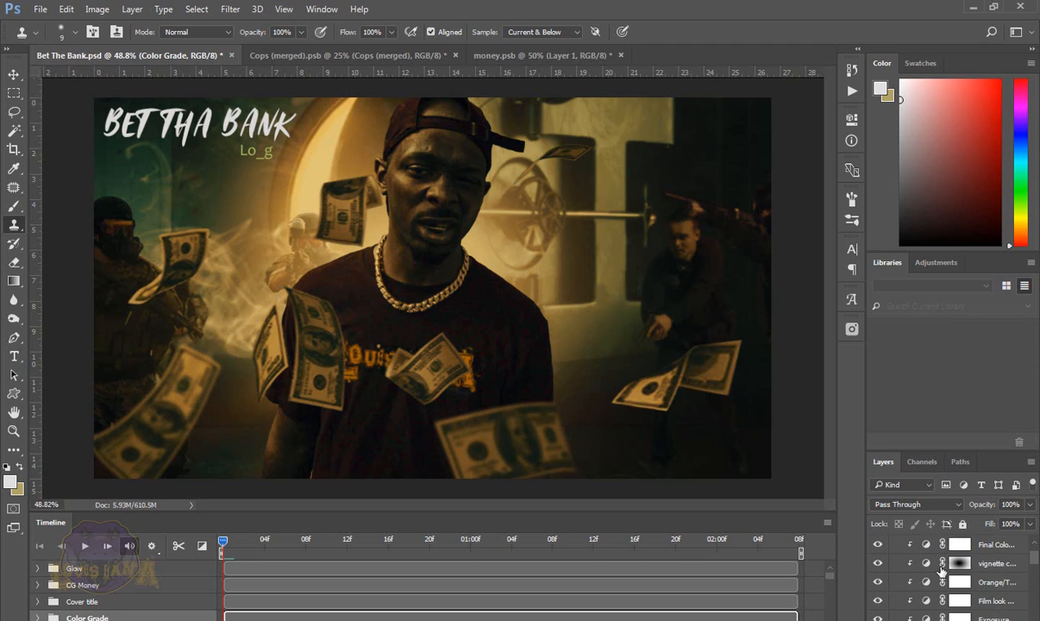
{"action": "scroll", "coordinate": [933, 578], "scroll_direction": "down", "scroll_amount": 5}
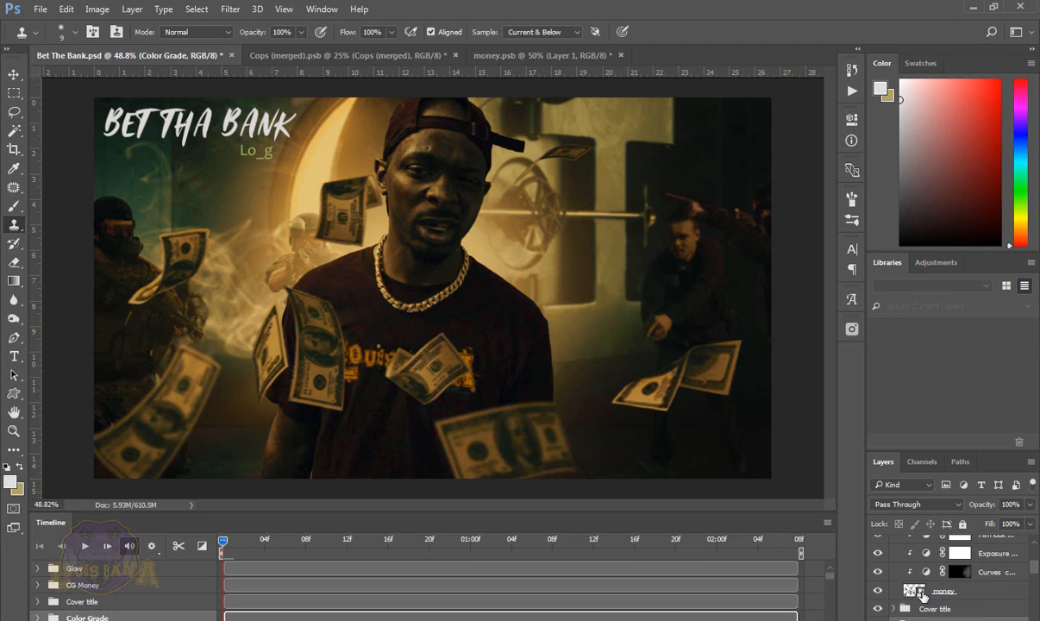
{"action": "double_click", "coordinate": [921, 591]}
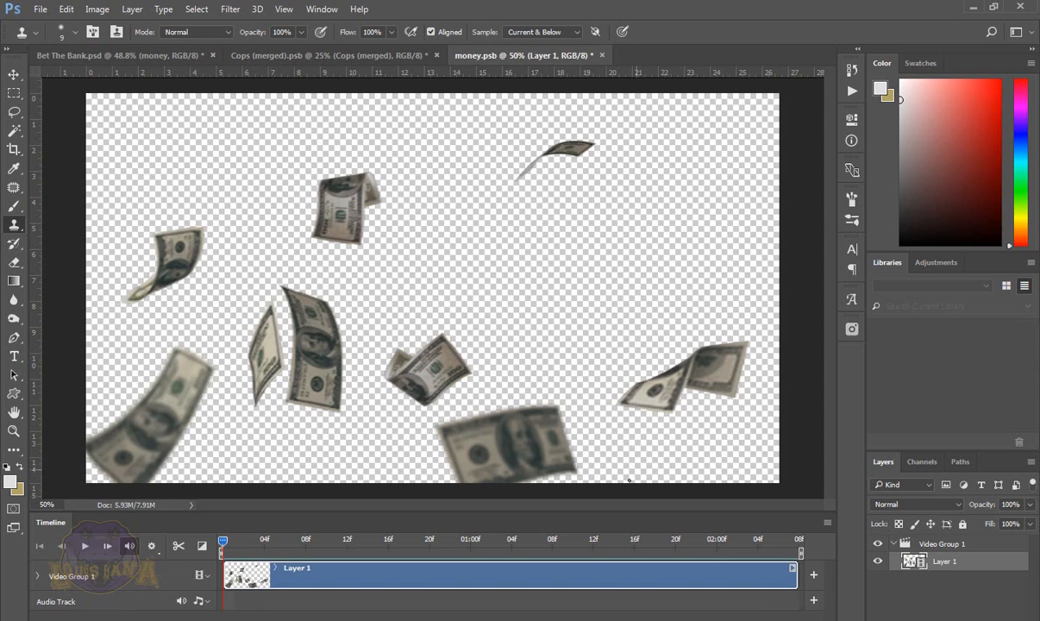
{"action": "key", "text": "space"}
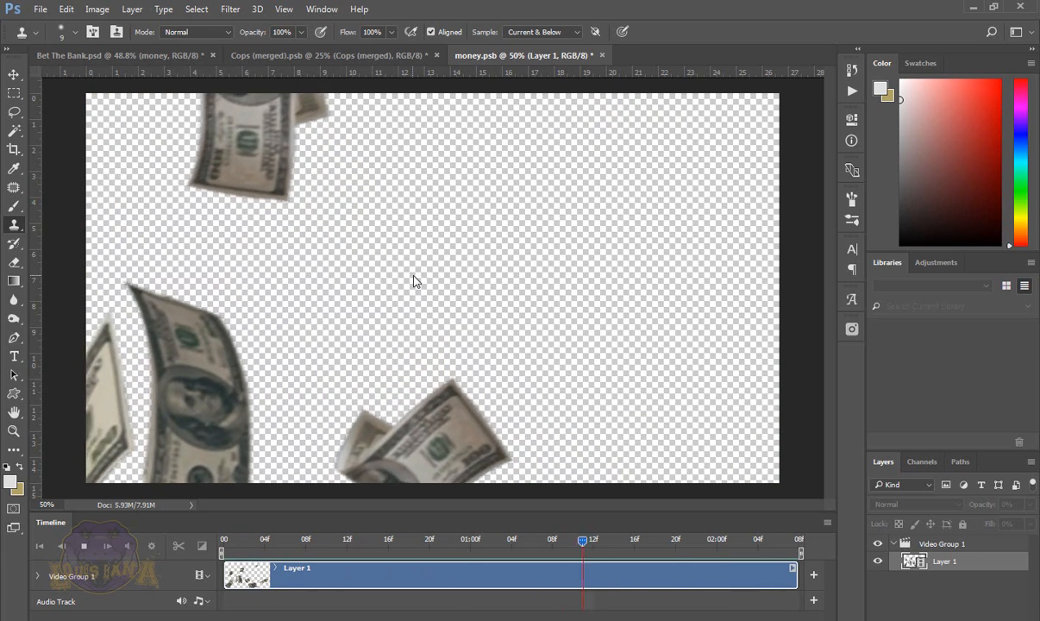
{"action": "key", "text": "ctrl+w"}
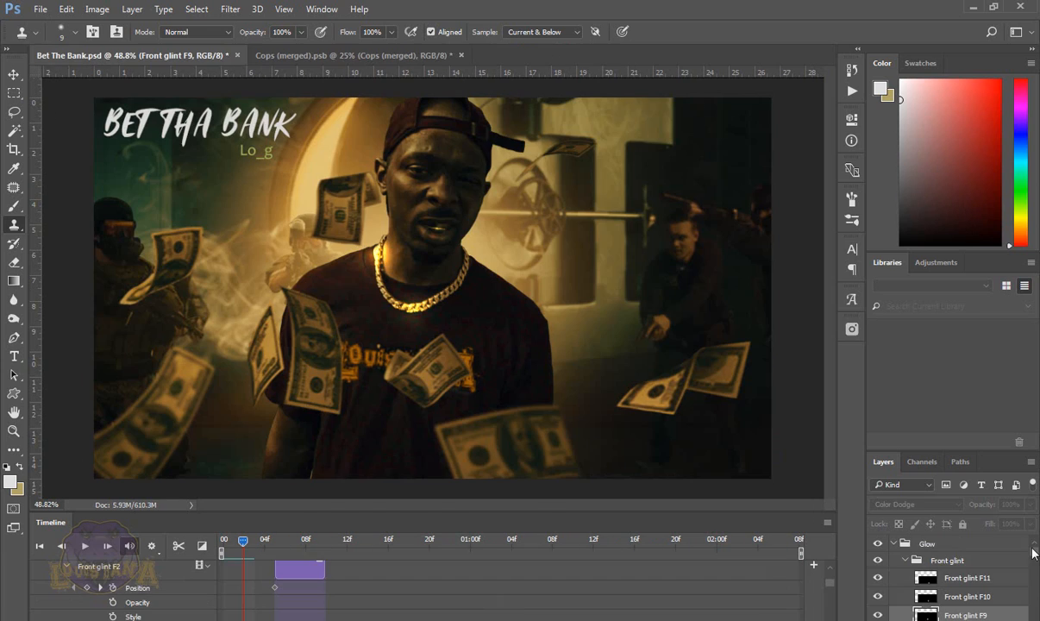
Step: Collapse the Glow and Color Grade groups in the Bet The Bank composite
{"action": "left_click", "coordinate": [904, 544]}
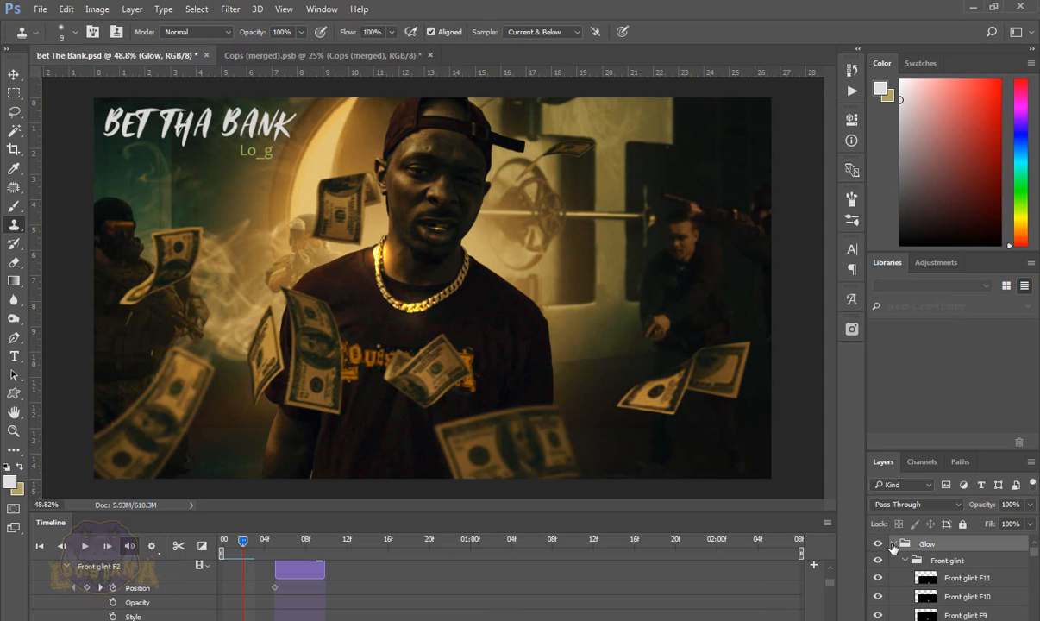
{"action": "left_click", "coordinate": [893, 544]}
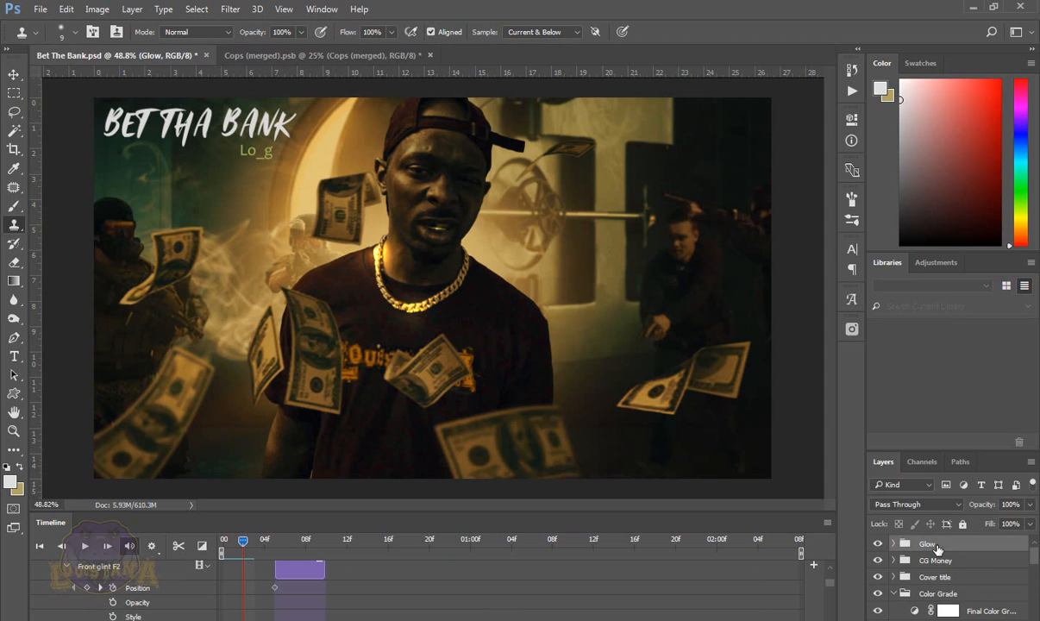
{"action": "left_click", "coordinate": [894, 594]}
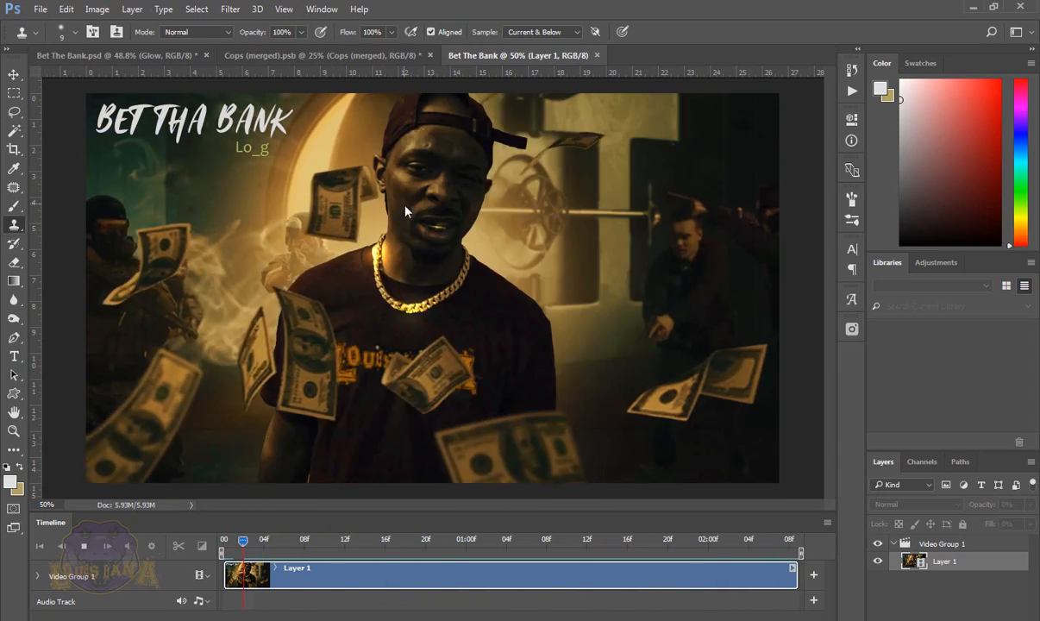
Step: Stop the playback of the single-layer Bet The Bank video and activate the Move tool
{"action": "key", "text": "space"}
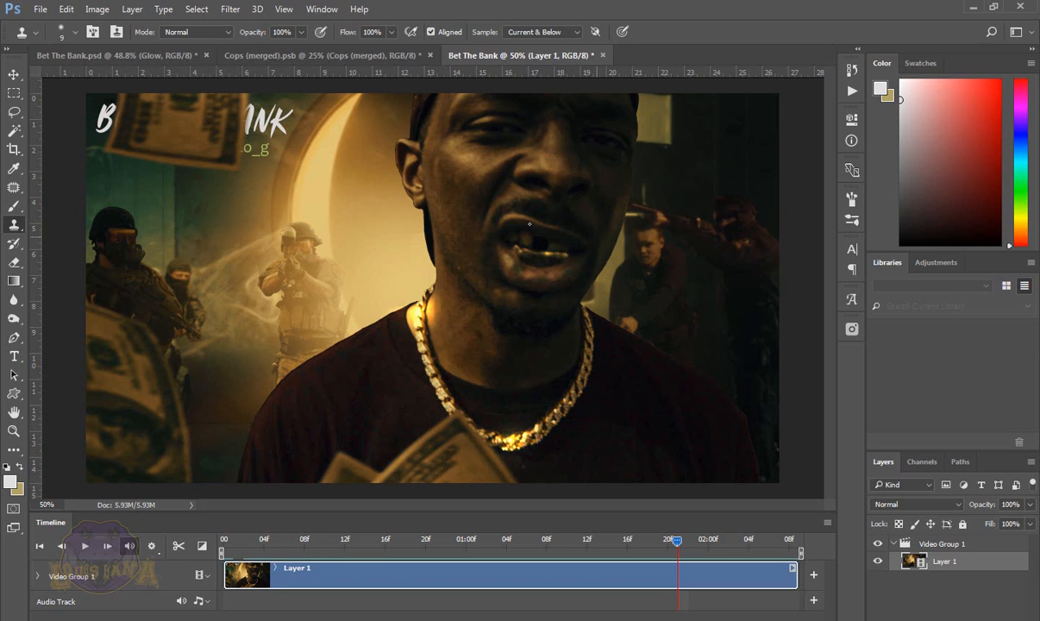
{"action": "left_click", "coordinate": [13, 76]}
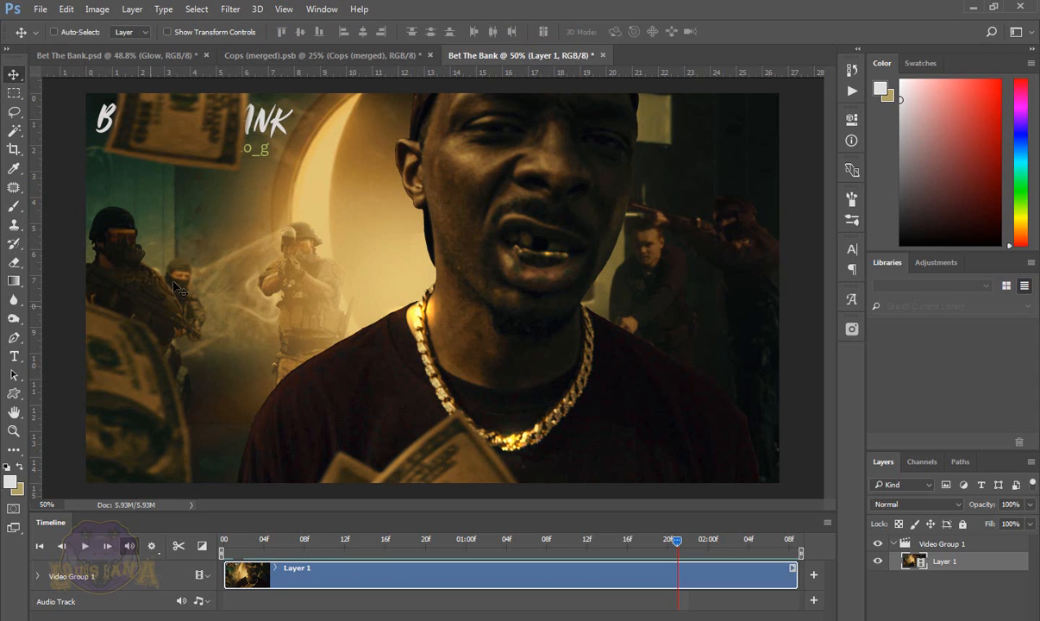